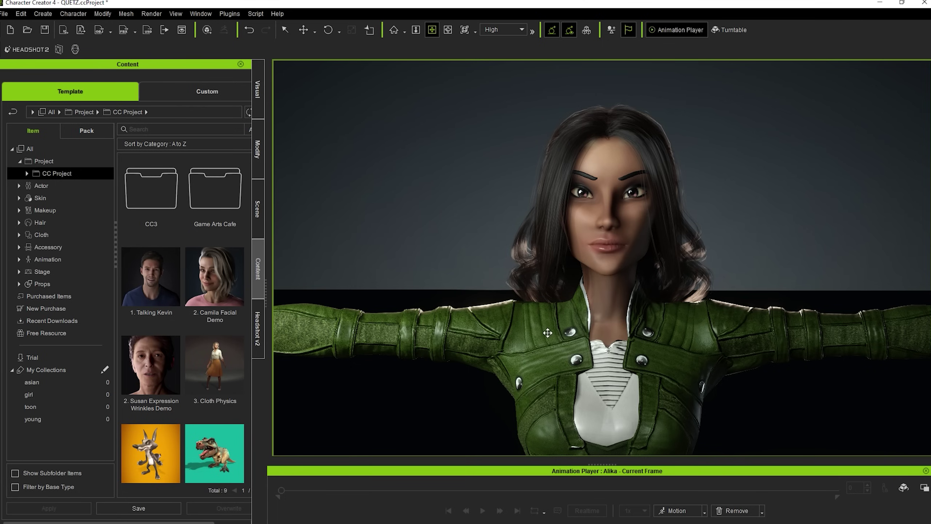
Open the Facial Profile Editor for the character and start changing its CC4 Standard expression profile.
{"action": "left_click", "coordinate": [258, 150]}
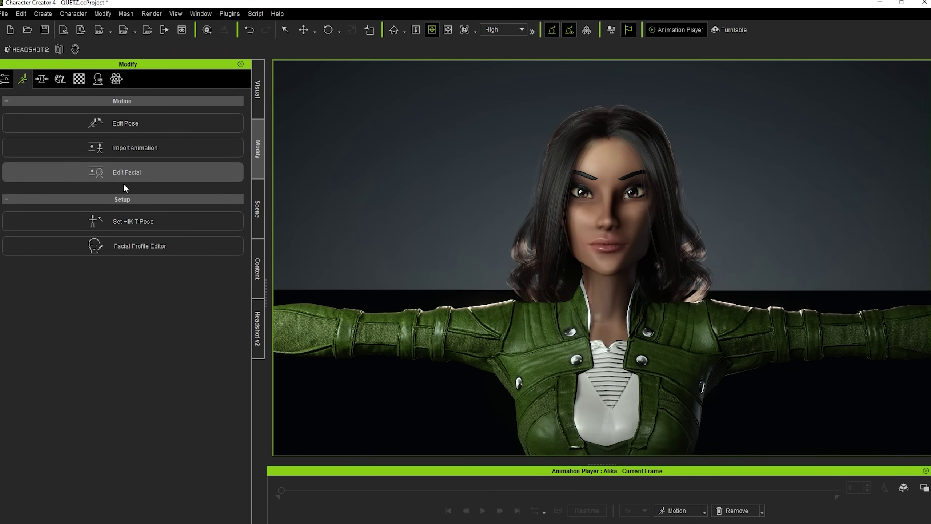
{"action": "left_click", "coordinate": [137, 247]}
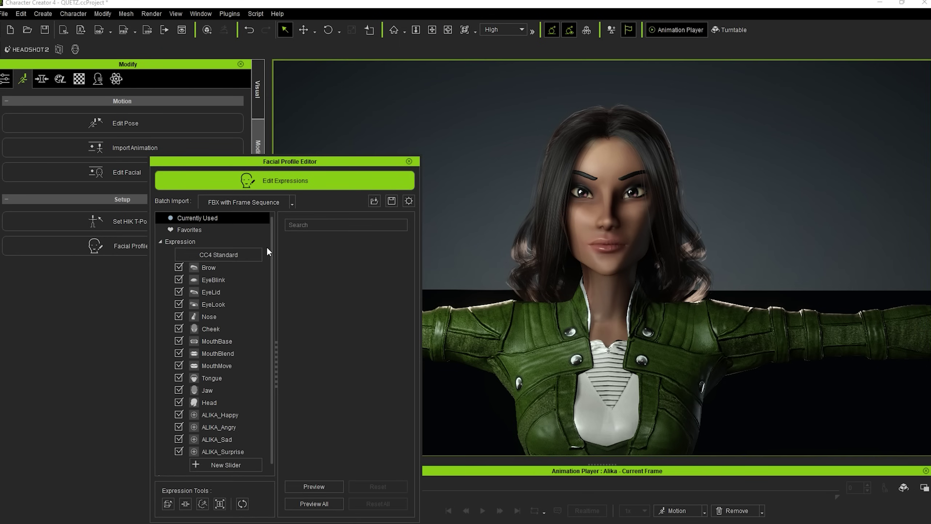
{"action": "left_click", "coordinate": [224, 254]}
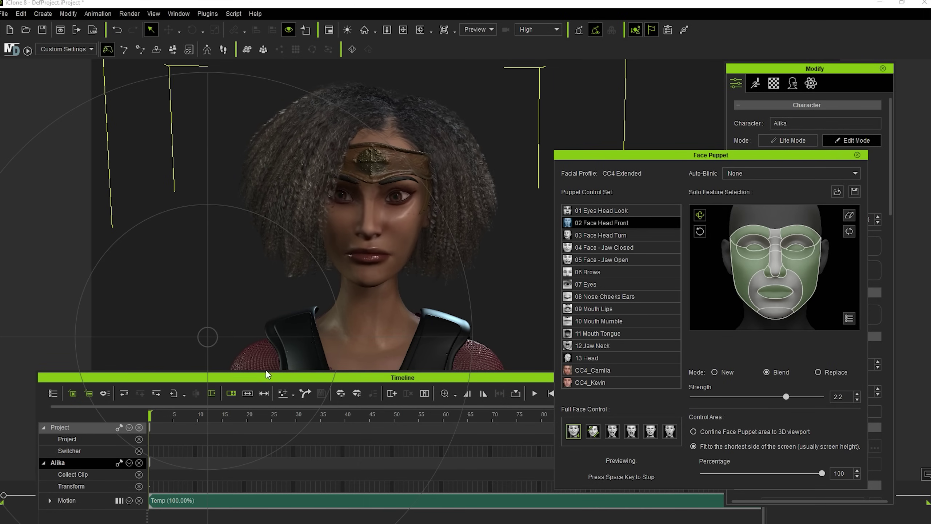
Switch to iClone, stop the running Face Puppet preview and try the fifth full-face control.
{"action": "key", "text": "space"}
{"action": "left_click", "coordinate": [650, 431]}
{"action": "left_click", "coordinate": [589, 467]}
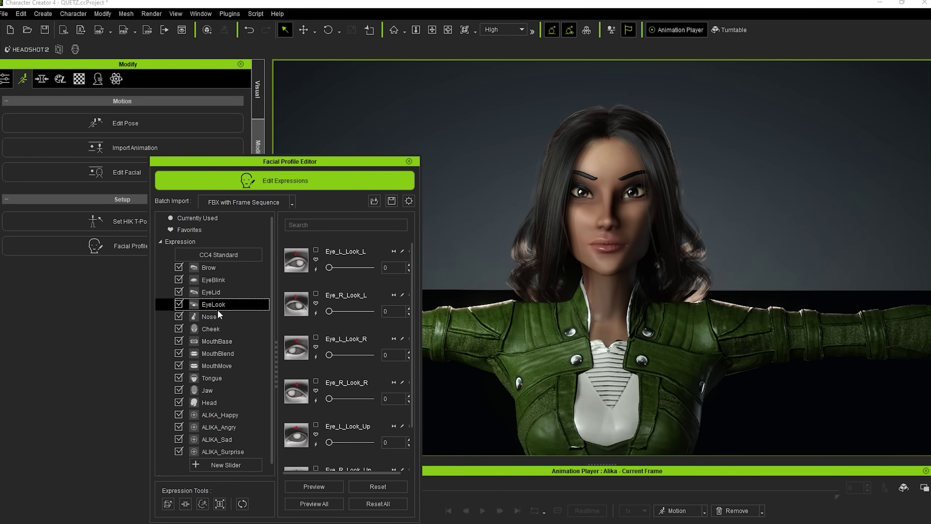
Look through the mouth, jaw and head expressions and convert the facial profile to CC4 Extended without saving a ccFacialProfile first.
{"action": "left_click", "coordinate": [216, 341]}
{"action": "left_click", "coordinate": [223, 354]}
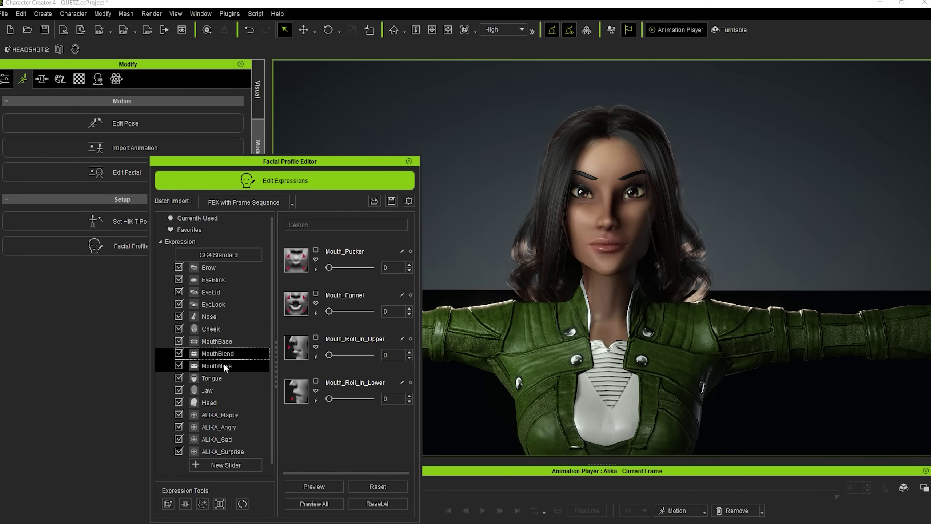
{"action": "left_click", "coordinate": [222, 365]}
{"action": "left_click", "coordinate": [215, 391]}
{"action": "left_click", "coordinate": [215, 401]}
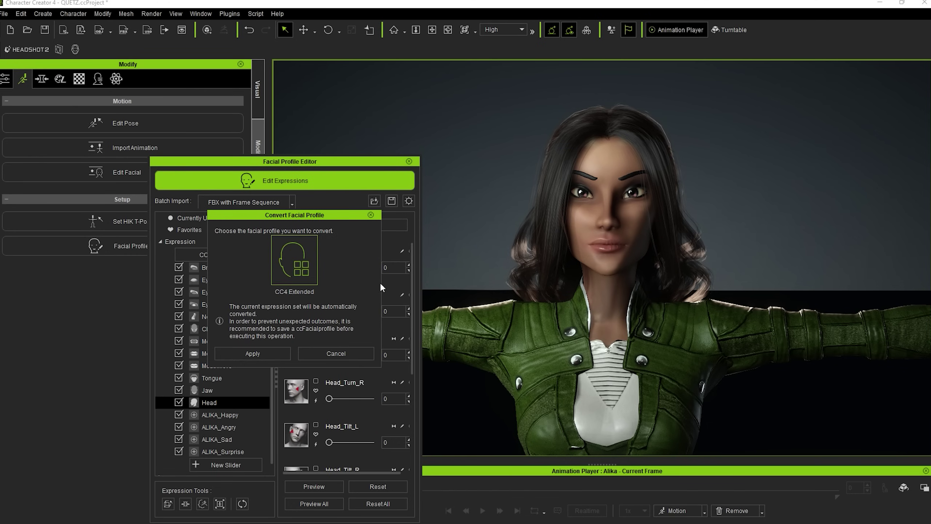
{"action": "left_click", "coordinate": [252, 354]}
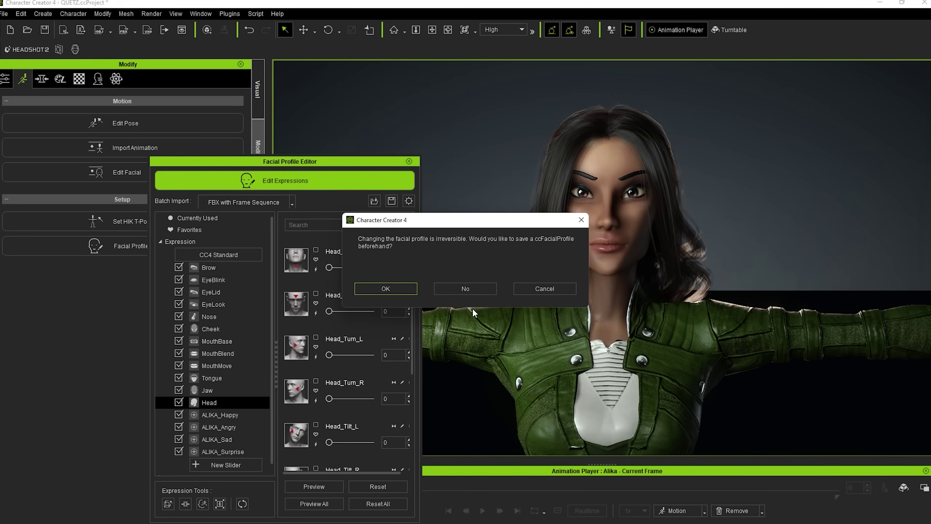
{"action": "left_click", "coordinate": [465, 288]}
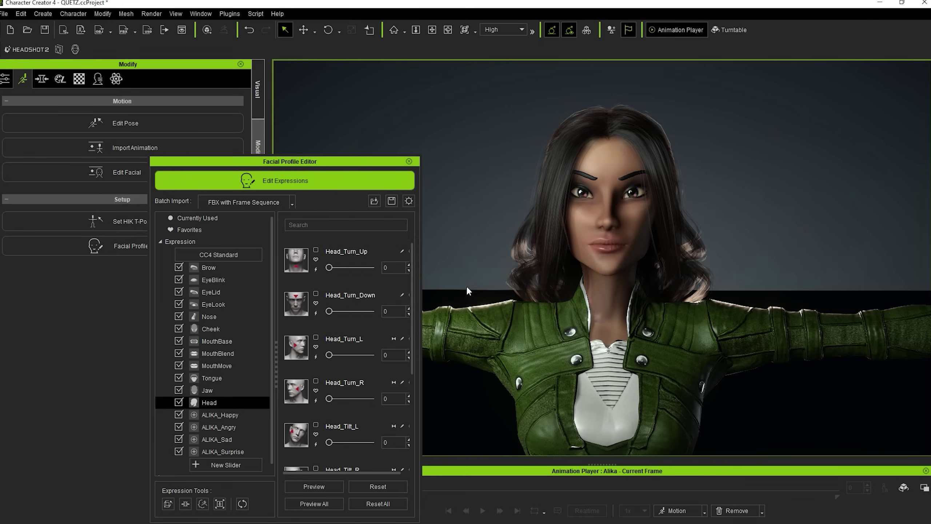
Send the character from Character Creator to iClone and maximize the iClone window.
{"action": "left_click", "coordinate": [4, 13]}
{"action": "mouse_move", "coordinate": [74, 106]}
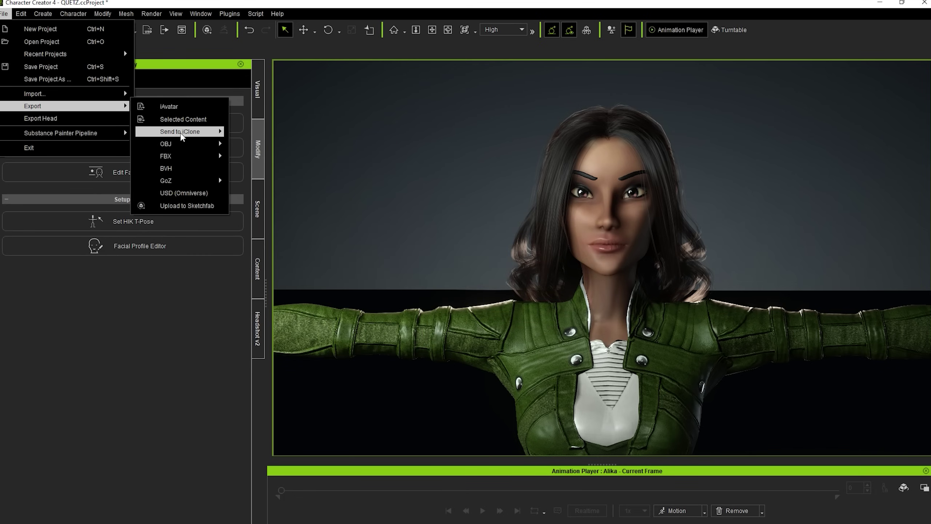
{"action": "mouse_move", "coordinate": [183, 134]}
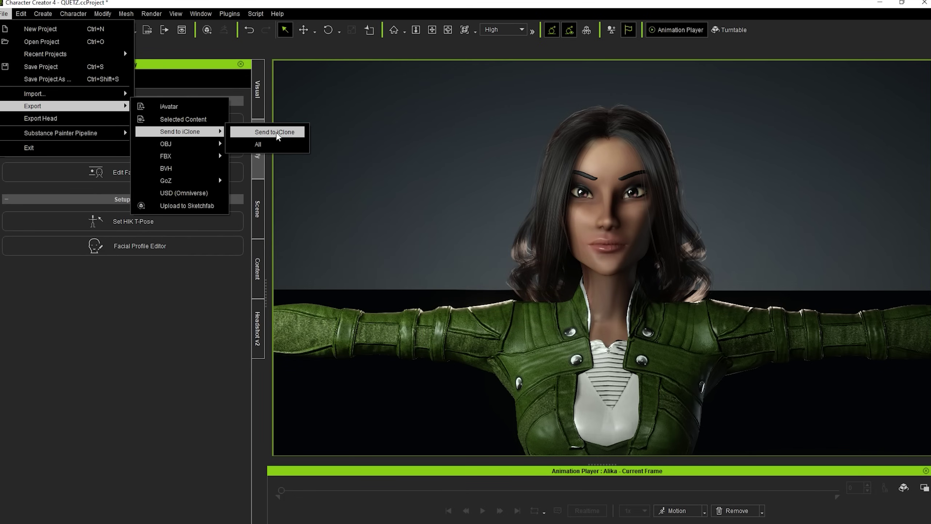
{"action": "left_click", "coordinate": [271, 132]}
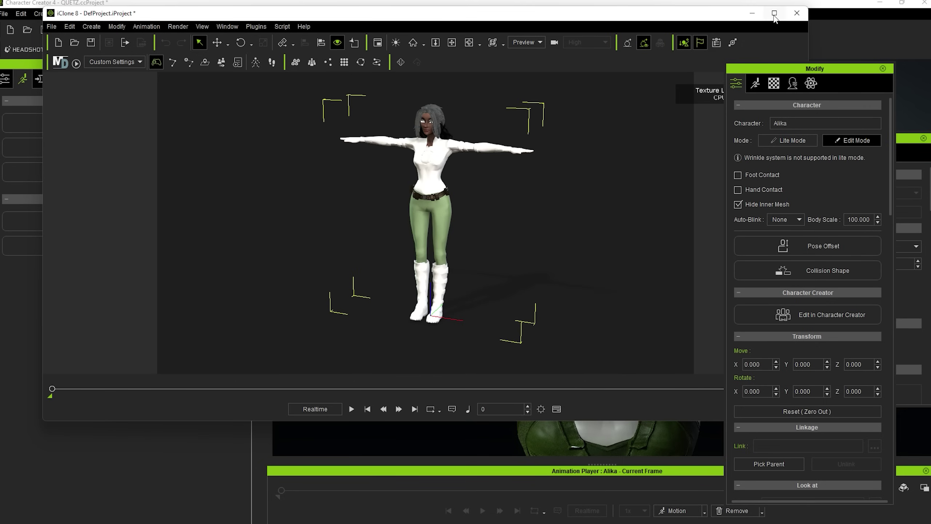
{"action": "left_click", "coordinate": [775, 13]}
Frame the character's head and upper body and open AccuLips for her.
{"action": "scroll", "coordinate": [578, 181], "scroll_direction": "up", "scroll_amount": 6}
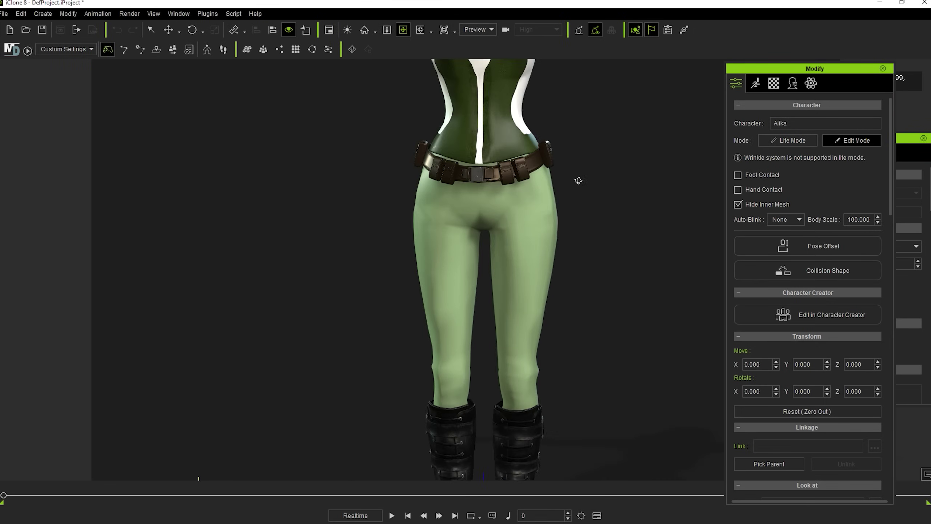
{"action": "middle_click_drag", "start_coordinate": [578, 181], "coordinate": [545, 391]}
{"action": "scroll", "coordinate": [561, 322], "scroll_direction": "up", "scroll_amount": 4}
{"action": "middle_click_drag", "start_coordinate": [554, 299], "coordinate": [558, 292]}
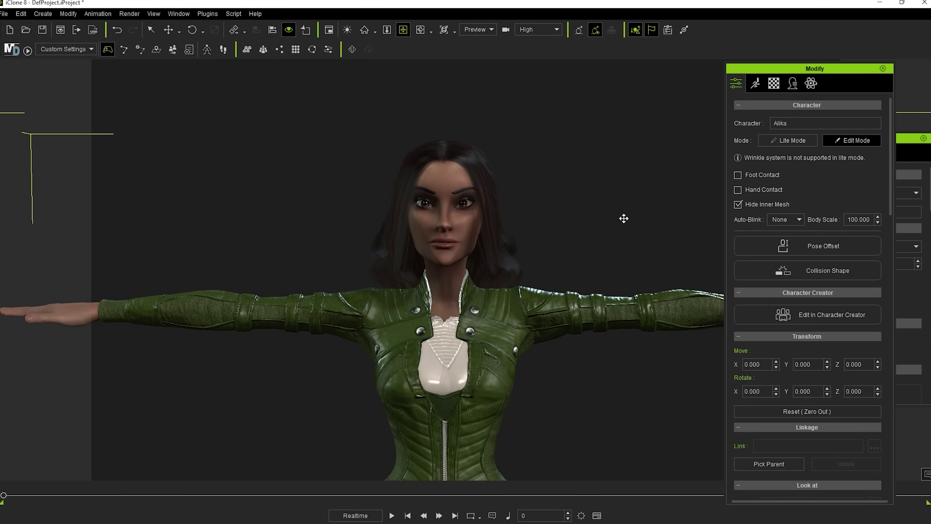
{"action": "left_click", "coordinate": [97, 14]}
{"action": "mouse_move", "coordinate": [128, 29]}
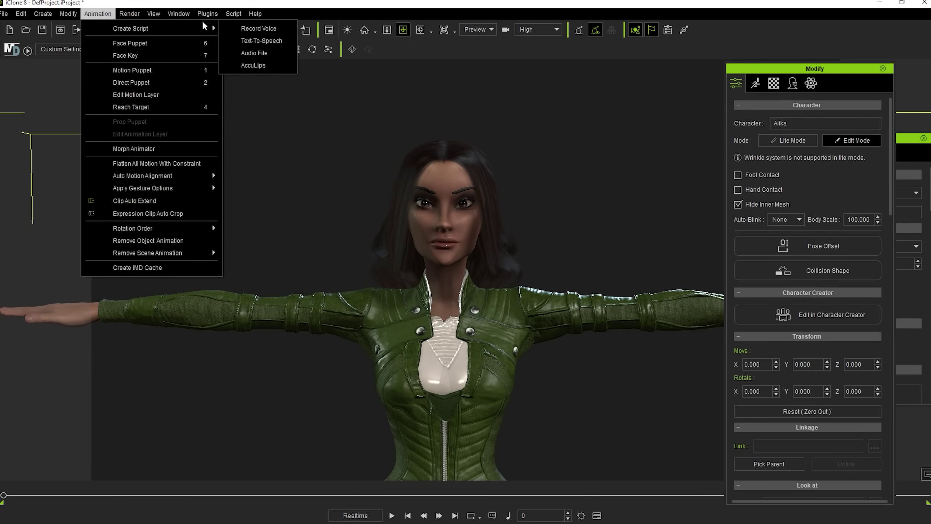
{"action": "left_click", "coordinate": [253, 67]}
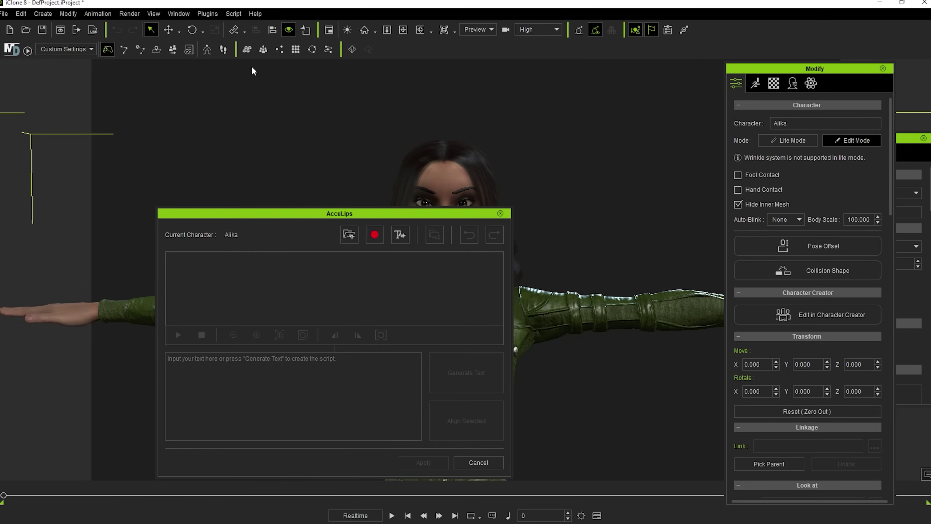
{"action": "left_click", "coordinate": [400, 233]}
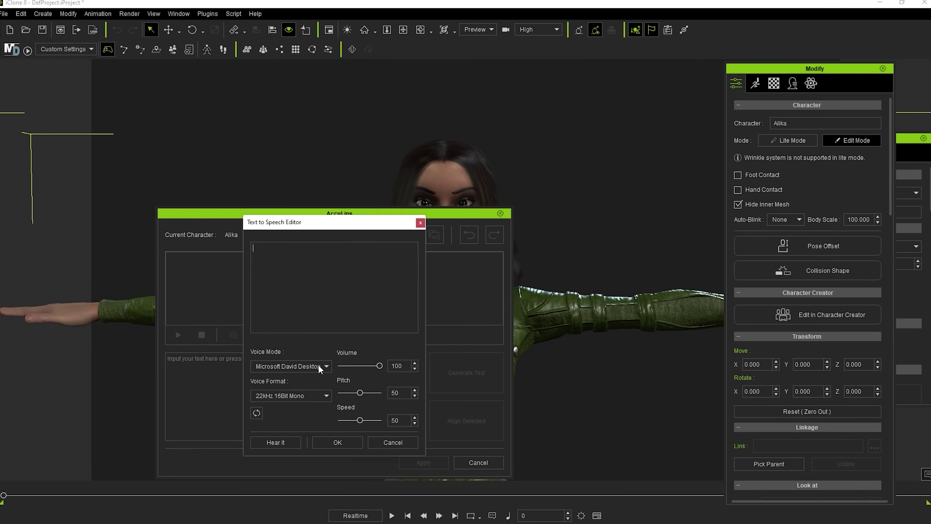
{"action": "left_click", "coordinate": [279, 260]}
{"action": "left_click", "coordinate": [421, 223]}
{"action": "left_click", "coordinate": [375, 234]}
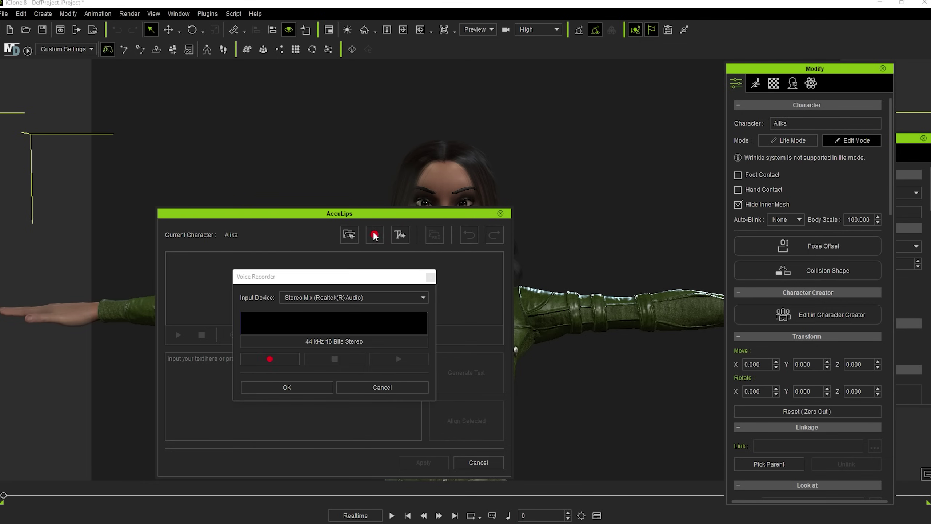
{"action": "left_click", "coordinate": [371, 387]}
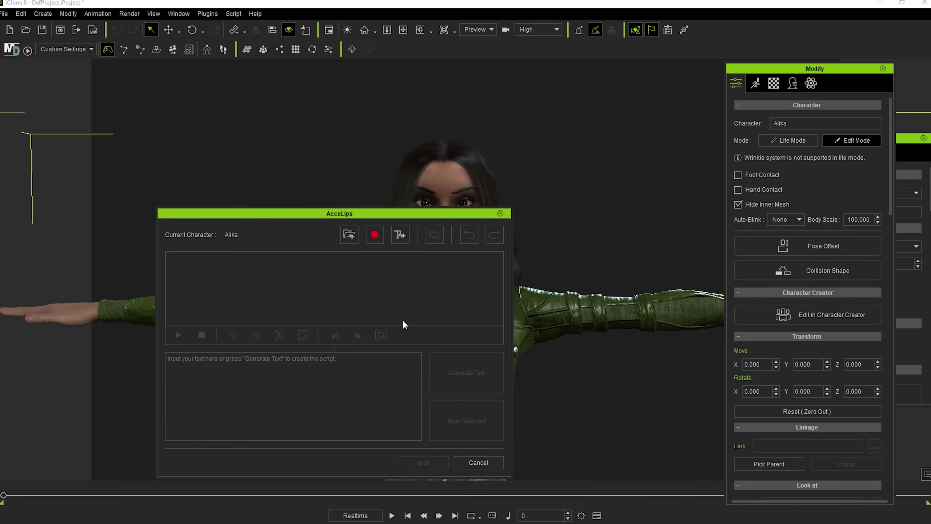
Load the audio file SQUADLEADER.mp3 into AccuLips and play it back.
{"action": "left_click", "coordinate": [349, 235]}
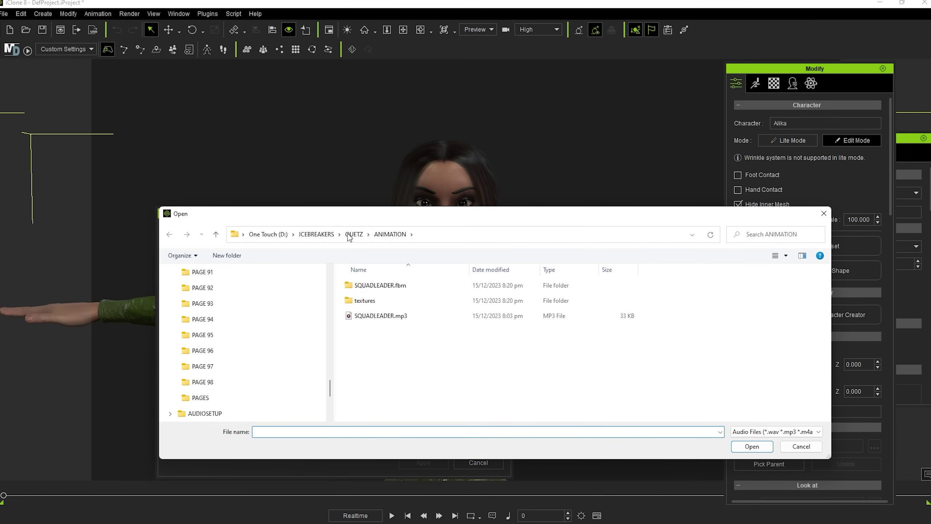
{"action": "left_click", "coordinate": [363, 316]}
{"action": "left_click", "coordinate": [750, 445]}
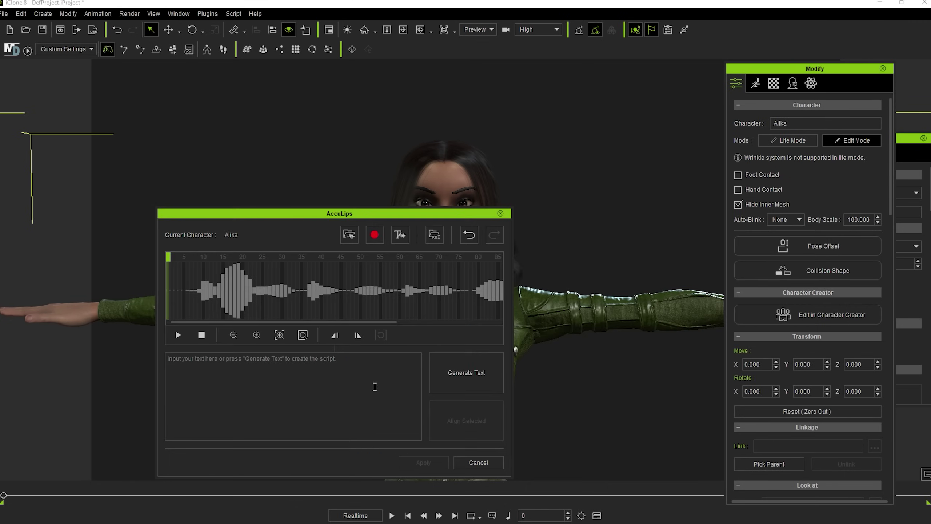
{"action": "left_click", "coordinate": [178, 335]}
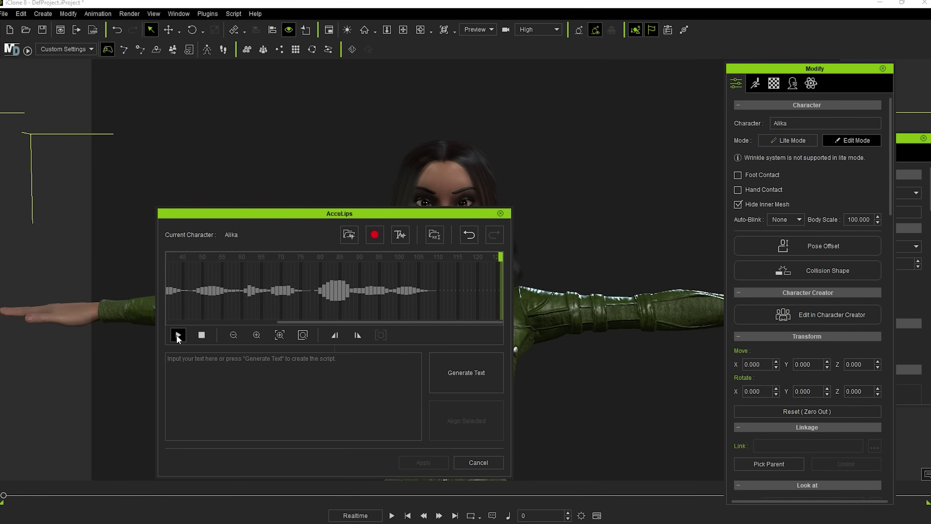
Generate the script, correct it to "so why do you think you should be squad leader", and apply it aligned to the audio.
{"action": "left_click", "coordinate": [433, 380]}
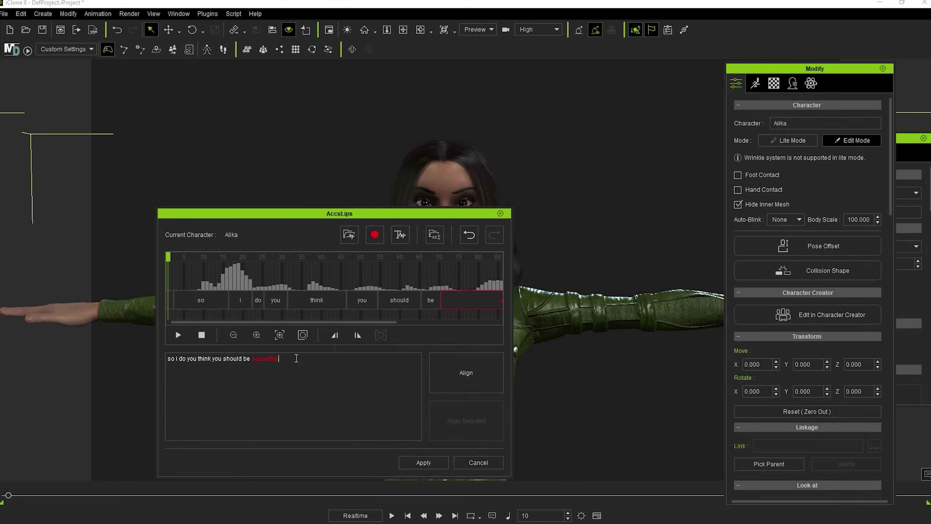
{"action": "key", "text": "BackSpace"}
{"action": "key", "text": "BackSpace"}
{"action": "type", "text": "why"}
{"action": "left_click", "coordinate": [469, 374]}
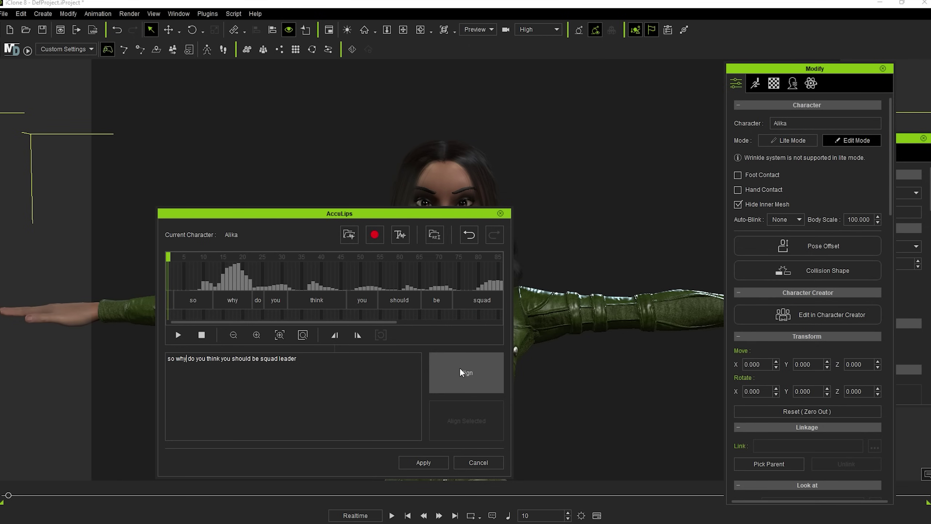
{"action": "left_click", "coordinate": [422, 462]}
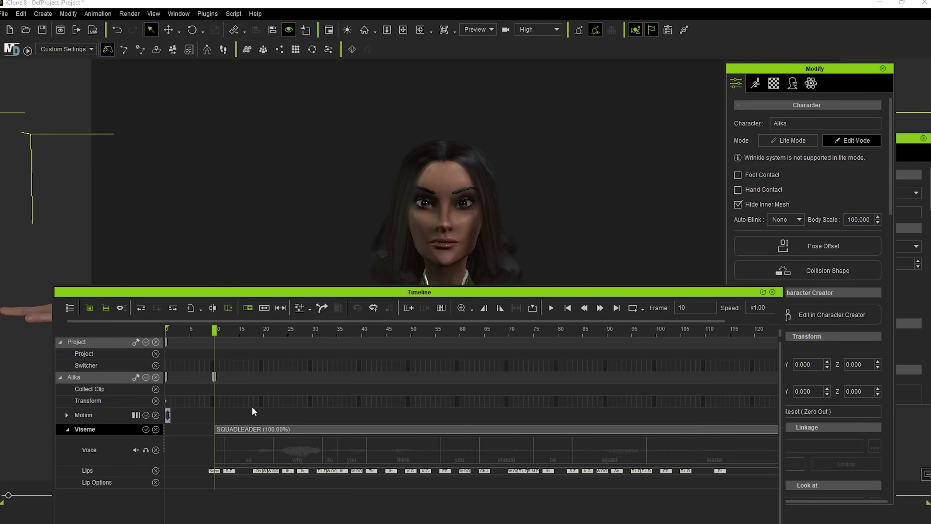
Play the SQUADLEADER lip-sync animation from frame 12 with the face in close-up.
{"action": "scroll", "coordinate": [252, 404], "scroll_direction": "down", "scroll_amount": 5}
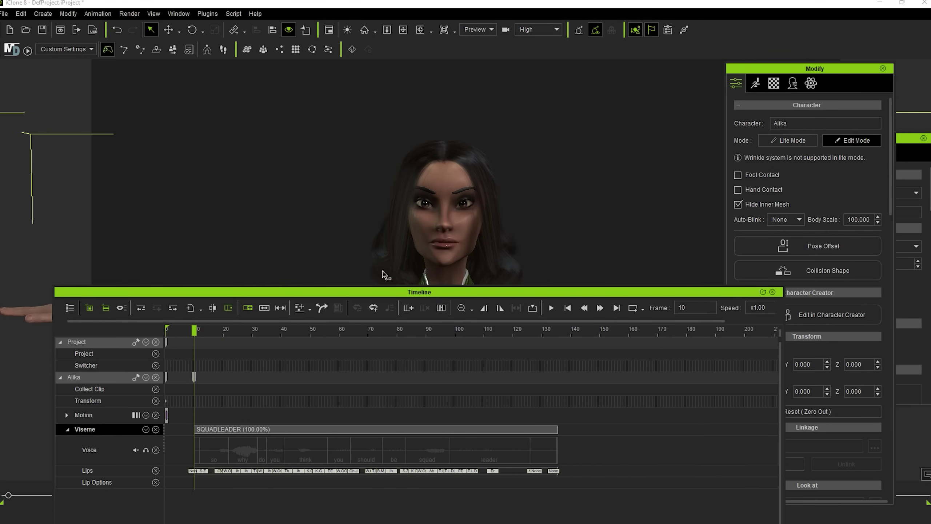
{"action": "scroll", "coordinate": [388, 266], "scroll_direction": "up", "scroll_amount": 3}
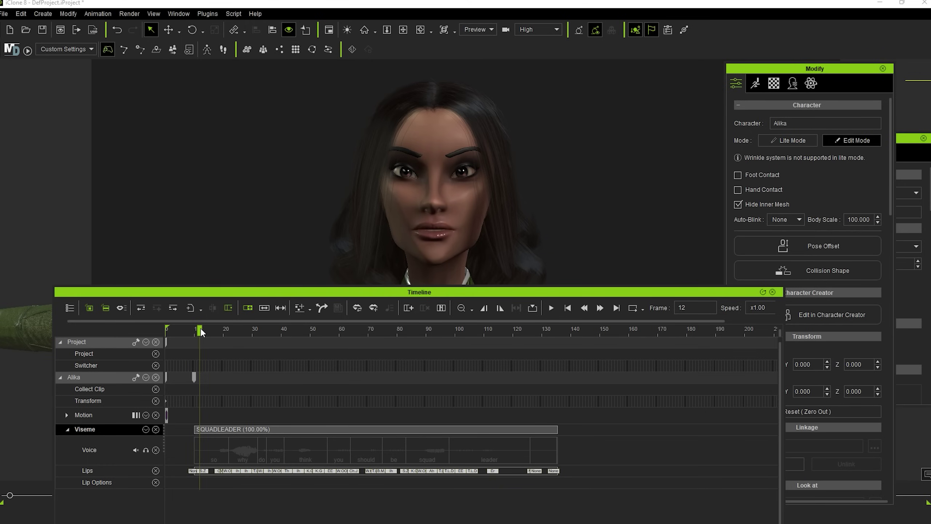
{"action": "key", "text": "space"}
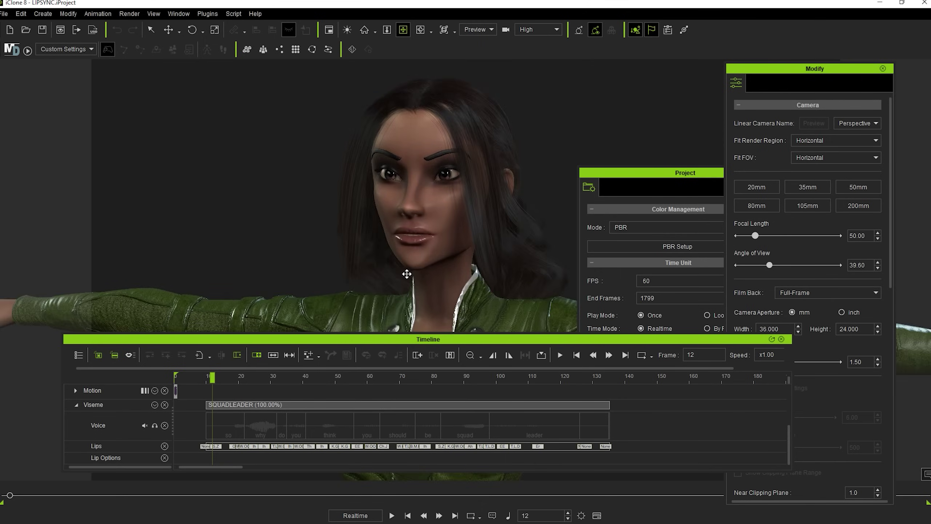
{"action": "scroll", "coordinate": [406, 274], "scroll_direction": "up", "scroll_amount": 5}
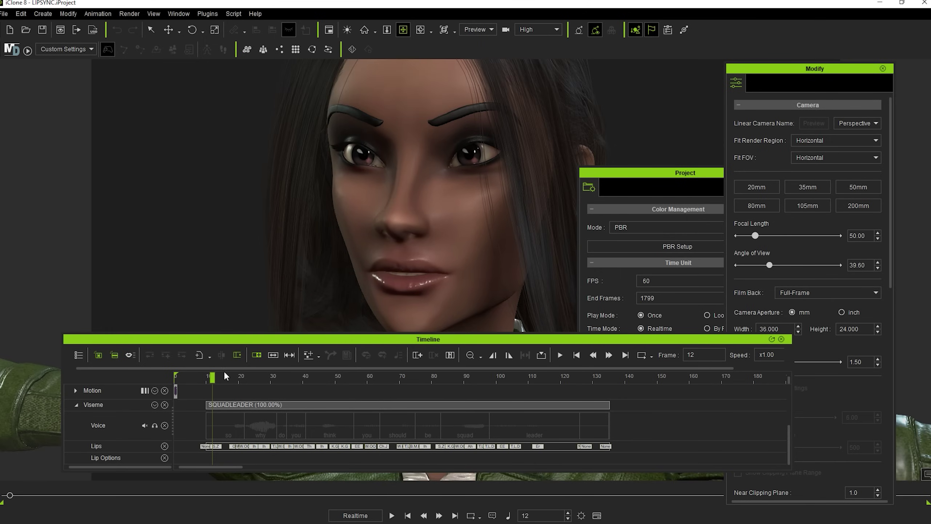
{"action": "key", "text": "space"}
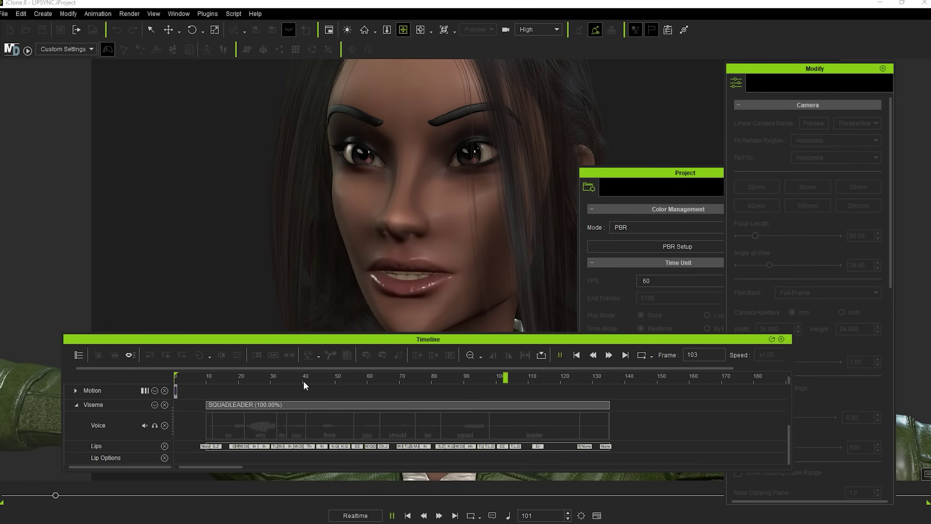
{"action": "key", "text": "space"}
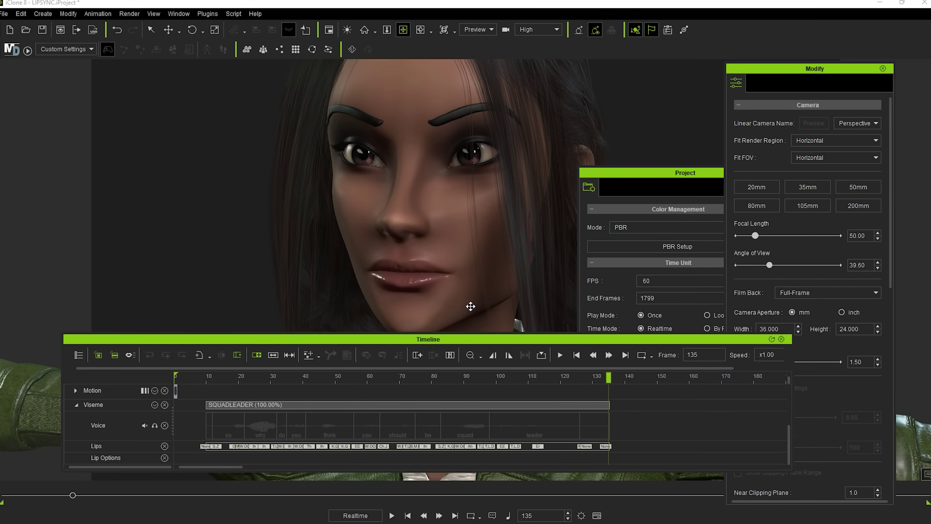
Apply lip options to the SQUADLEADER viseme clip with Full Mouth smoothing of 1 and a clip strength of 1.2.
{"action": "scroll", "coordinate": [470, 301], "scroll_direction": "down", "scroll_amount": 2}
{"action": "right_click_drag", "start_coordinate": [470, 301], "coordinate": [441, 288]}
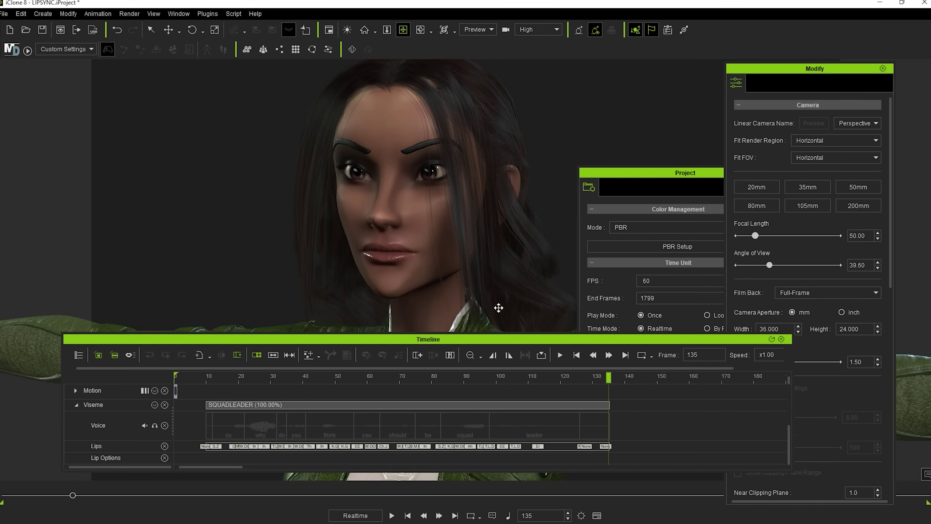
{"action": "right_click", "coordinate": [399, 405]}
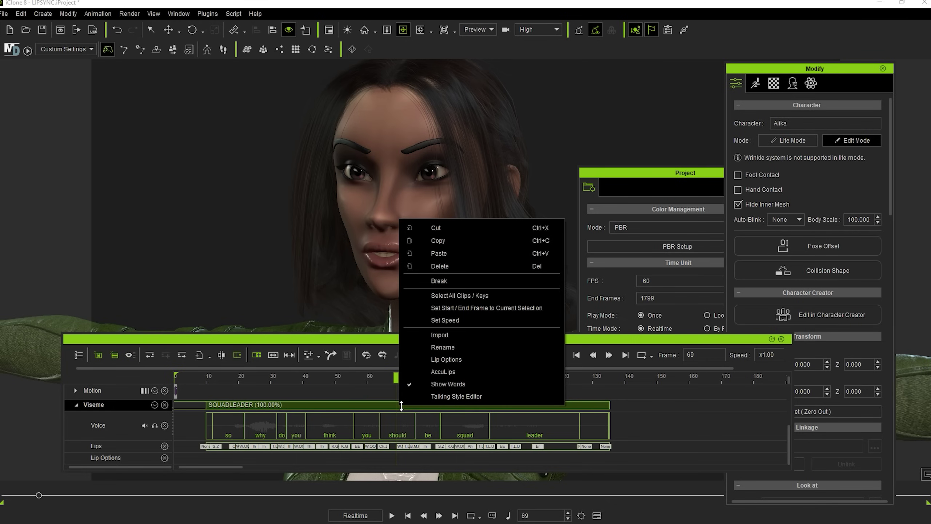
{"action": "left_click", "coordinate": [447, 359]}
{"action": "left_click", "coordinate": [626, 302]}
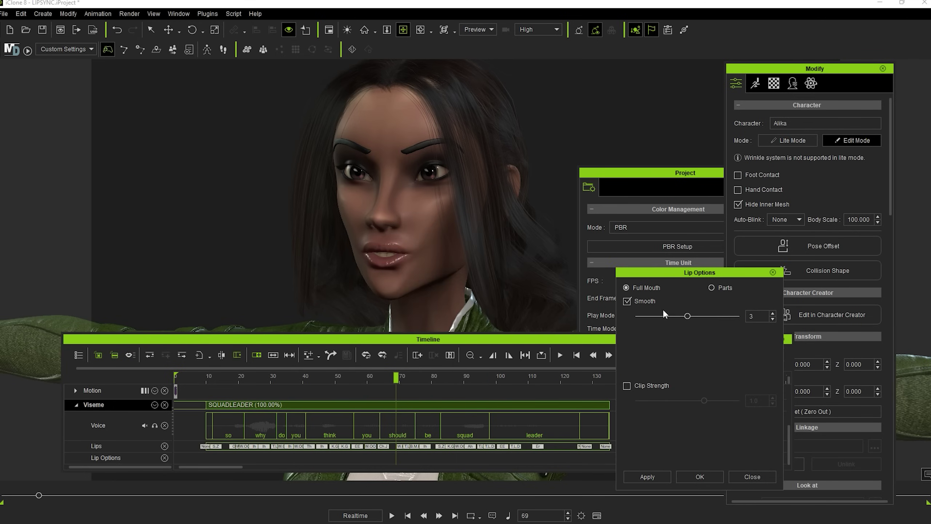
{"action": "left_click", "coordinate": [627, 385]}
{"action": "left_click_drag", "start_coordinate": [710, 400], "coordinate": [716, 400]}
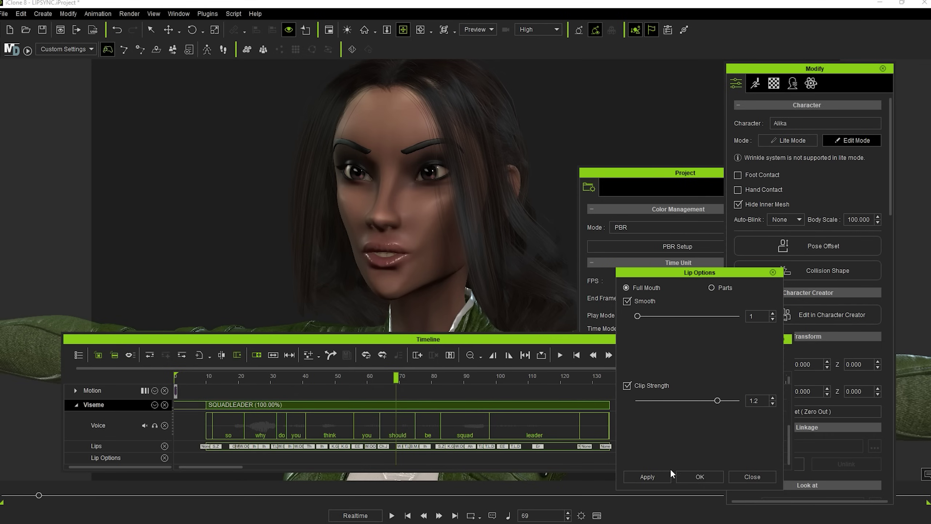
{"action": "left_click", "coordinate": [653, 475]}
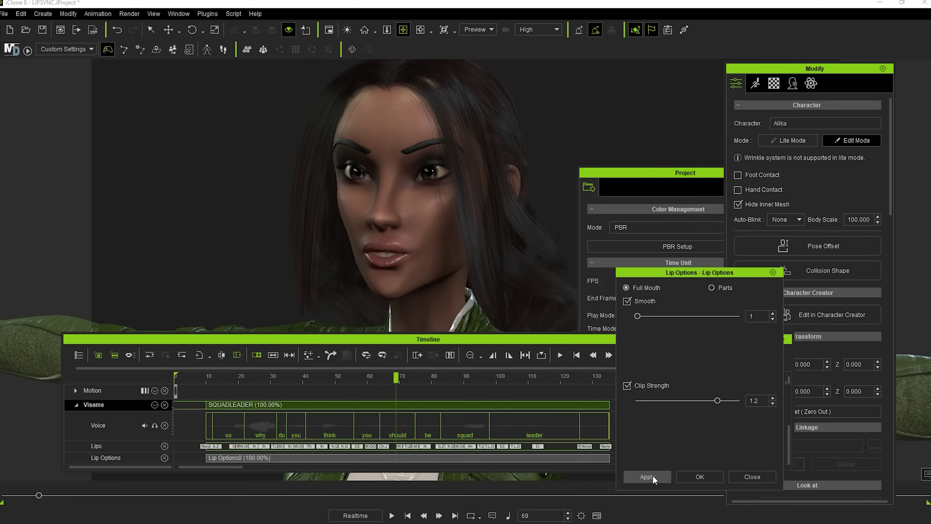
Confirm the lip options and play the SQUADLEADER lip-sync animation from frame 10.
{"action": "left_click", "coordinate": [686, 476]}
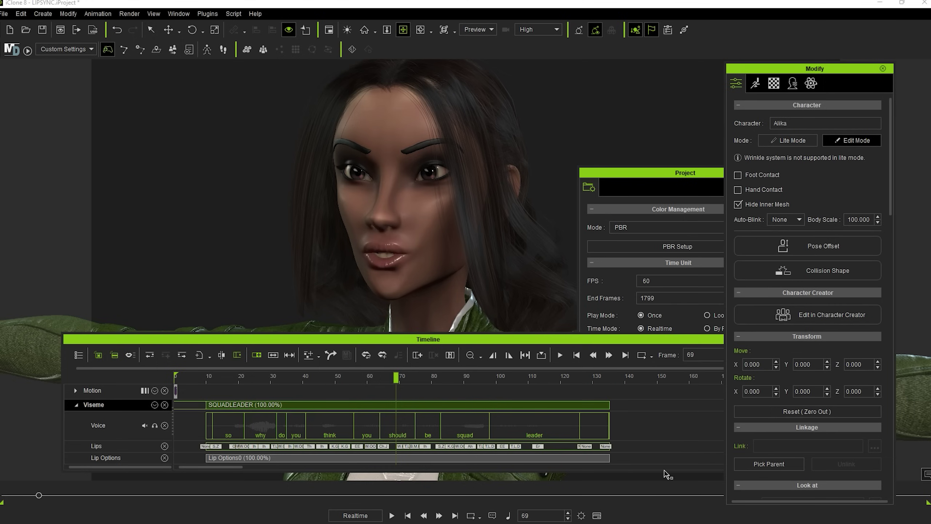
{"action": "left_click", "coordinate": [208, 378]}
{"action": "key", "text": "space"}
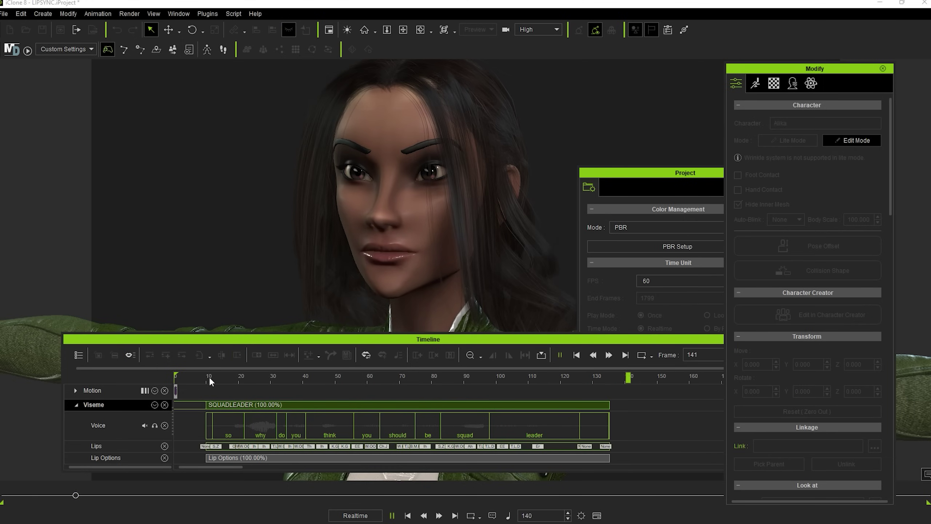
{"action": "left_click", "coordinate": [209, 377]}
{"action": "key", "text": "space"}
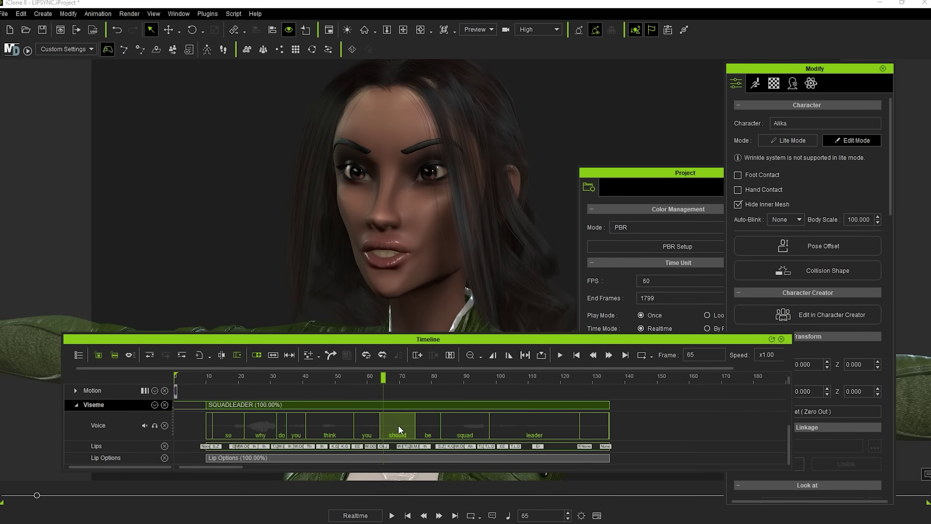
Open the Talking Style Editor for the SQUADLEADER clip and try different W_OO strengths while previewing the lip animation.
{"action": "right_click", "coordinate": [385, 407]}
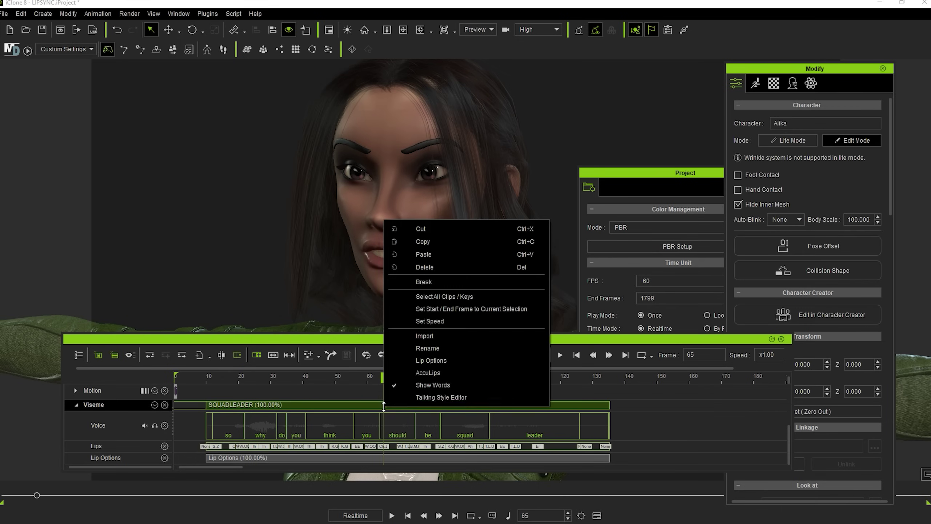
{"action": "left_click", "coordinate": [438, 397]}
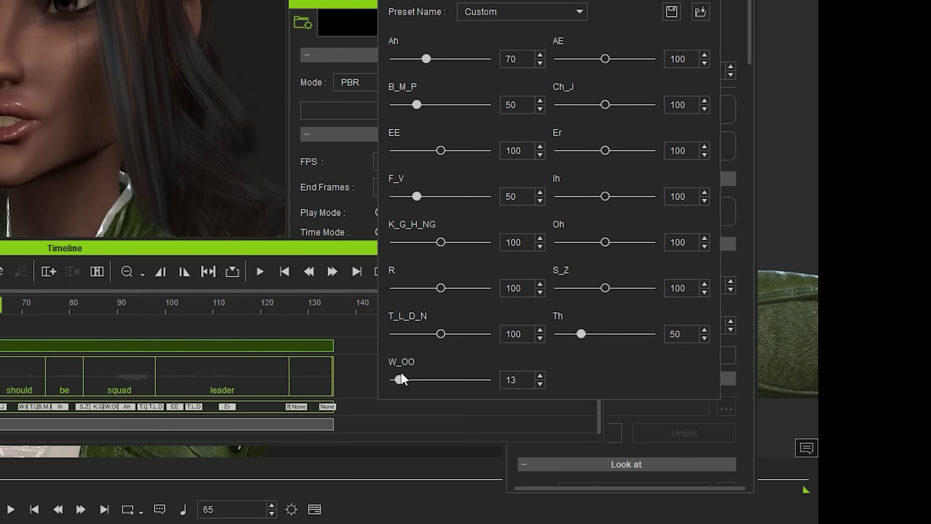
{"action": "left_click_drag", "start_coordinate": [654, 428], "coordinate": [703, 426]}
{"action": "left_click_drag", "start_coordinate": [472, 379], "coordinate": [485, 380]}
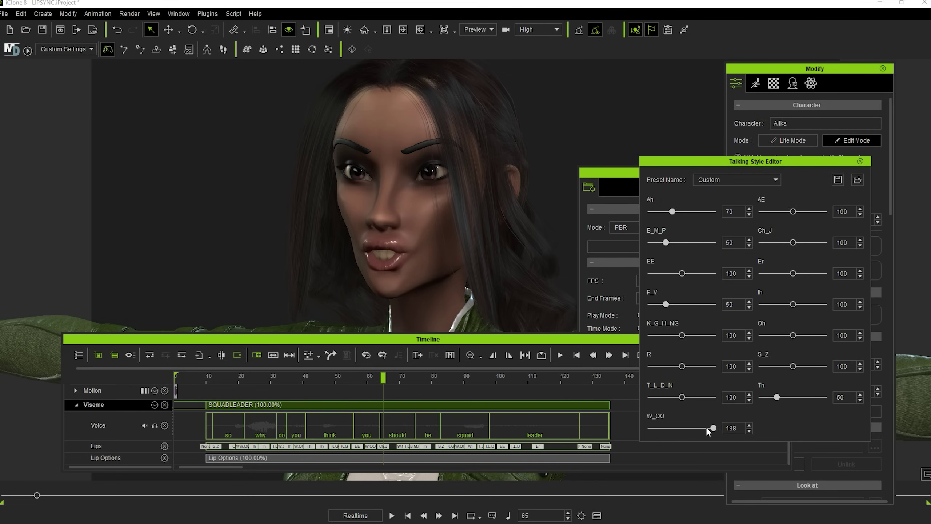
{"action": "left_click_drag", "start_coordinate": [682, 428], "coordinate": [705, 428]}
{"action": "key", "text": "space"}
{"action": "left_click", "coordinate": [341, 376]}
{"action": "left_click_drag", "start_coordinate": [342, 377], "coordinate": [427, 382]}
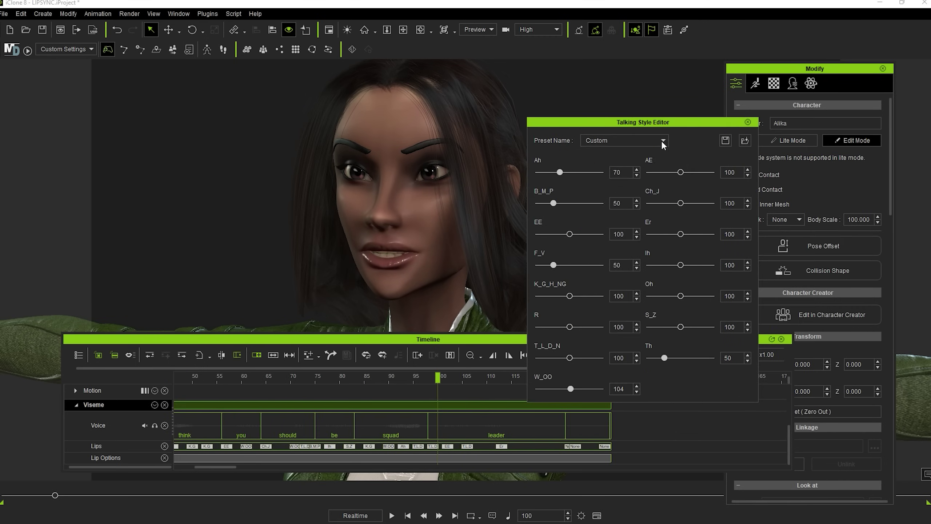
Try the Type_Yelling talking style preset on the clip and play back the lip animation.
{"action": "left_click", "coordinate": [662, 140]}
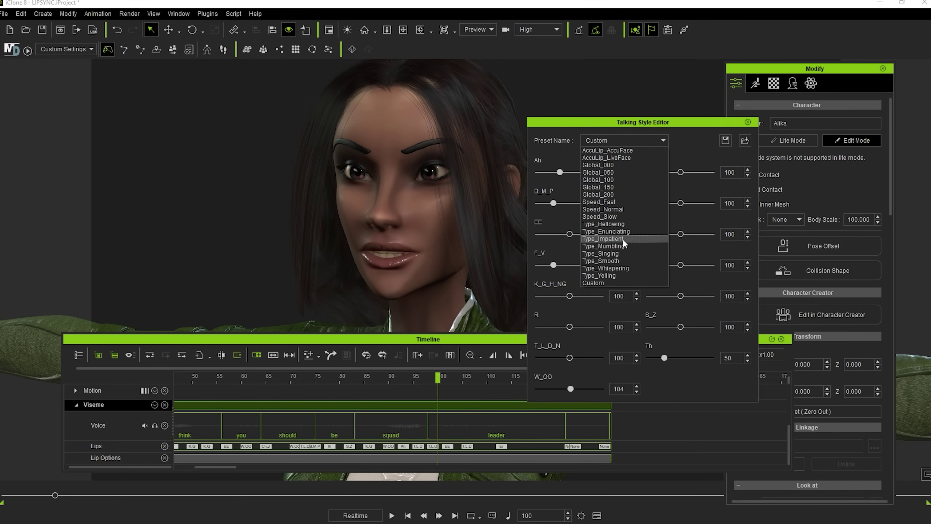
{"action": "left_click", "coordinate": [609, 275]}
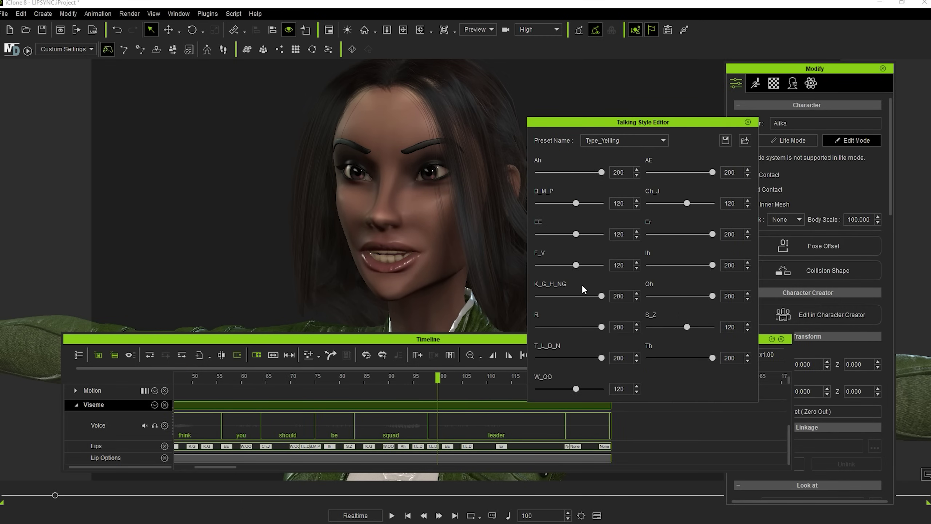
{"action": "left_click", "coordinate": [251, 378]}
{"action": "key", "text": "space"}
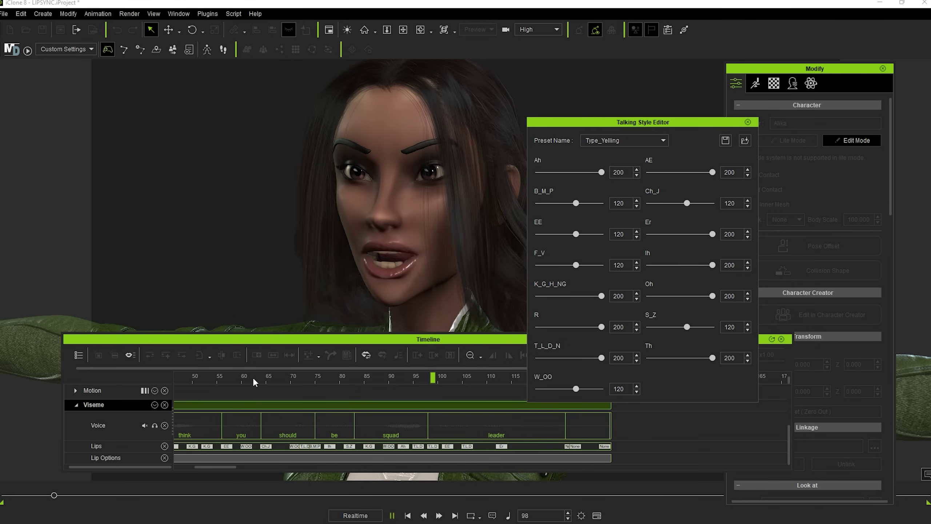
Apply the Type_Whispering talking style preset to the clip and play back the lip animation.
{"action": "left_click", "coordinate": [649, 142]}
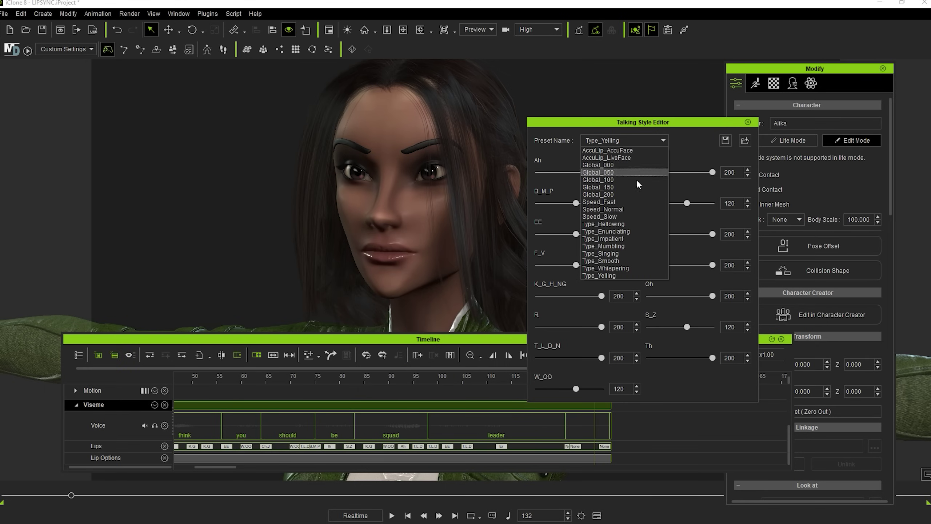
{"action": "left_click", "coordinate": [624, 268]}
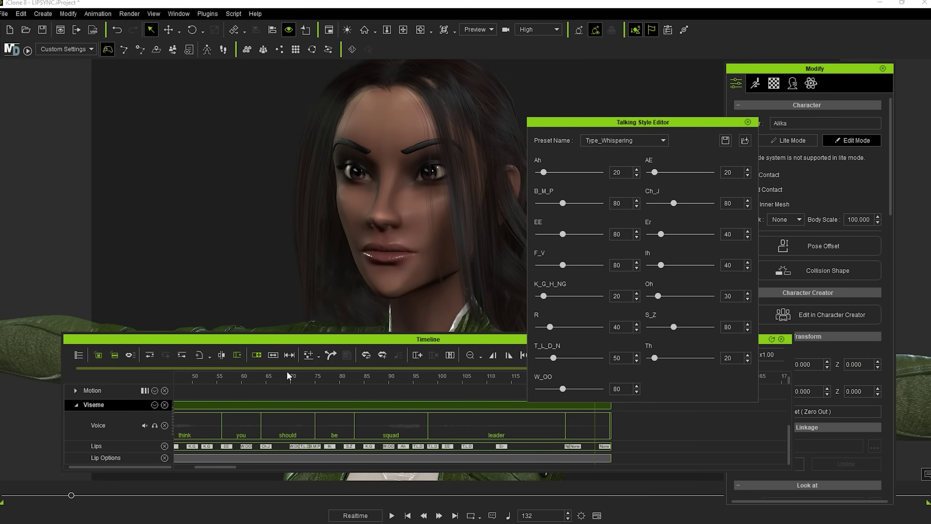
{"action": "left_click", "coordinate": [262, 377]}
{"action": "key", "text": "space"}
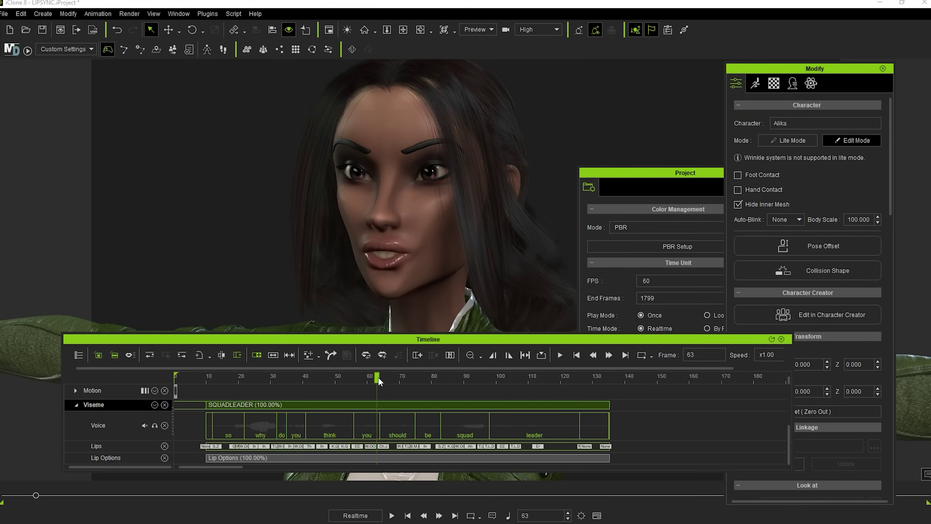
Set the expressiveness of the W_OO lip key at frame 61, in the word "you", to 200.
{"action": "left_click", "coordinate": [371, 446]}
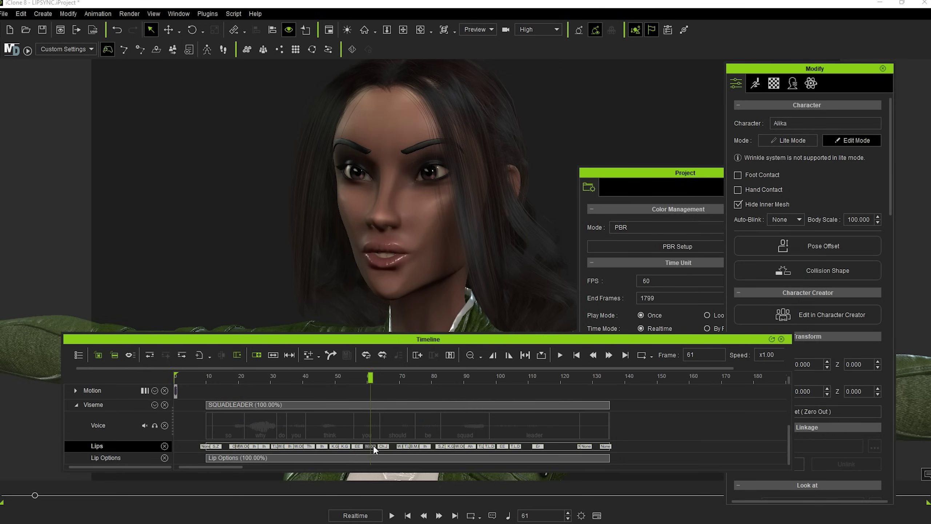
{"action": "scroll", "coordinate": [370, 444], "scroll_direction": "up", "scroll_amount": 5}
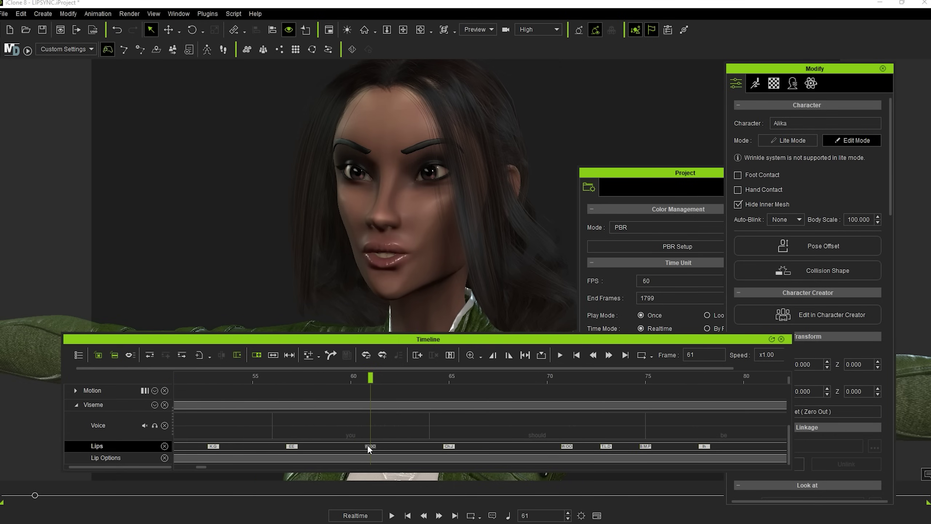
{"action": "double_click", "coordinate": [367, 445]}
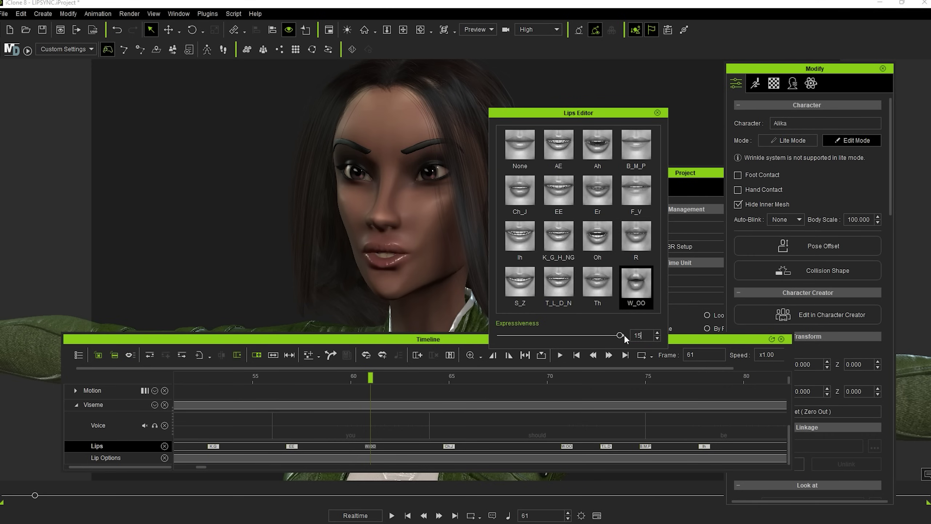
{"action": "key", "text": "Return"}
{"action": "double_click", "coordinate": [640, 335]}
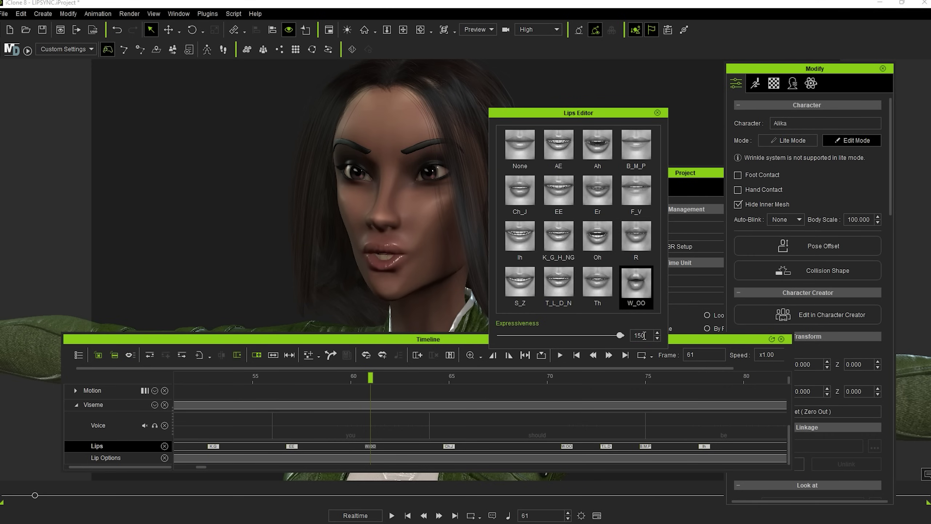
{"action": "type", "text": "200"}
{"action": "key", "text": "Return"}
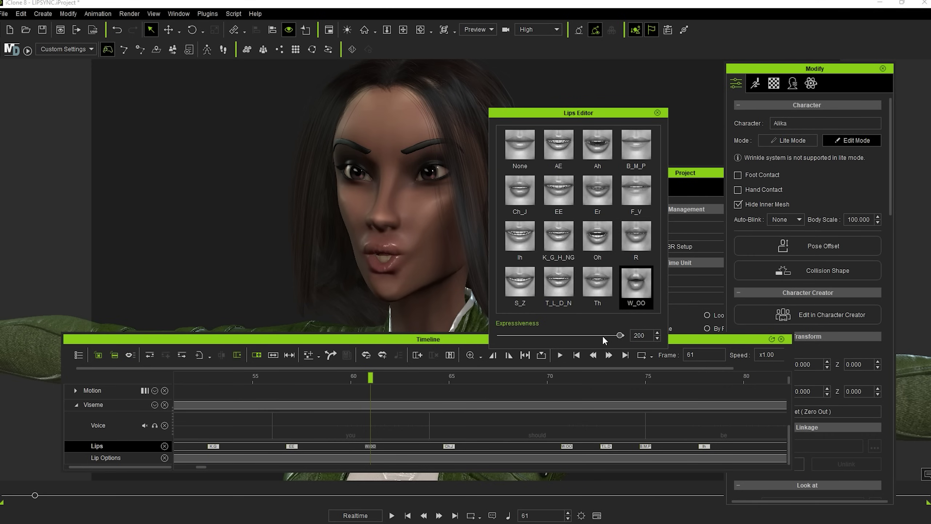
Play the animation from shortly before the edited W_OO key to check the mouth shape.
{"action": "left_click", "coordinate": [227, 376]}
{"action": "key", "text": "space"}
{"action": "left_click", "coordinate": [230, 375]}
{"action": "left_click", "coordinate": [216, 375]}
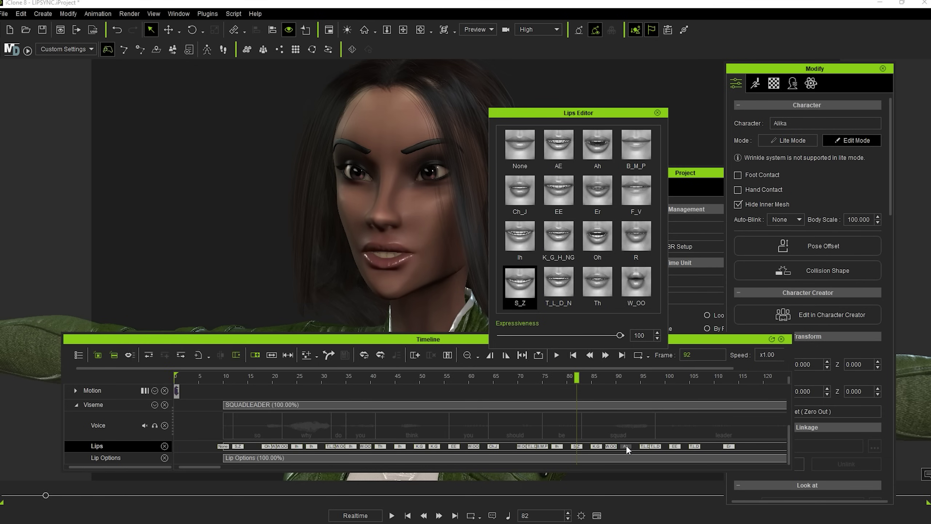
Inspect the Ah and W_OO lip keys of the word "squad" in the Lips Editor and play the animation.
{"action": "left_click", "coordinate": [631, 446]}
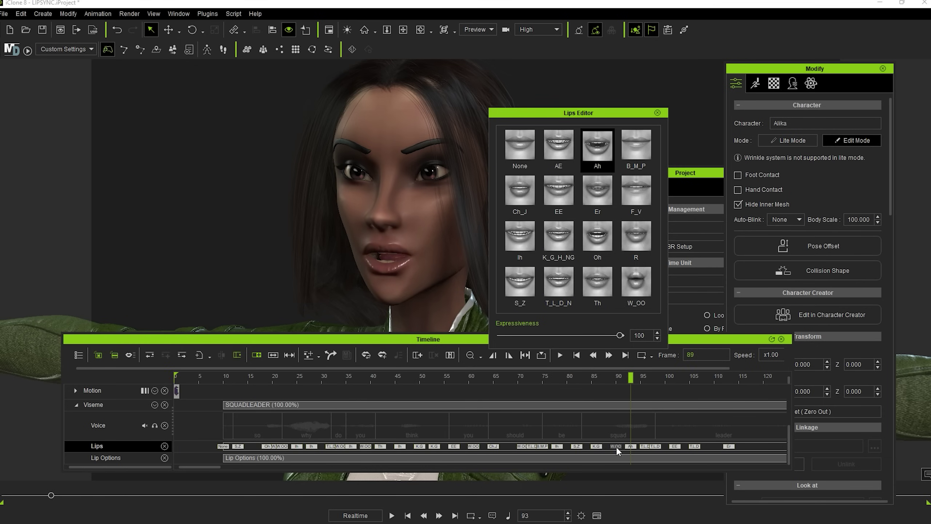
{"action": "left_click", "coordinate": [613, 446]}
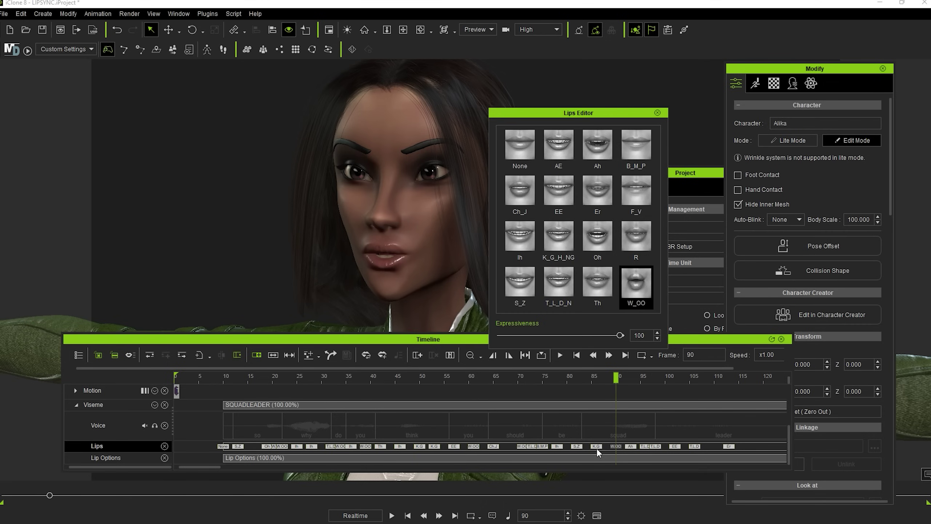
{"action": "left_click", "coordinate": [662, 445]}
{"action": "key", "text": "space"}
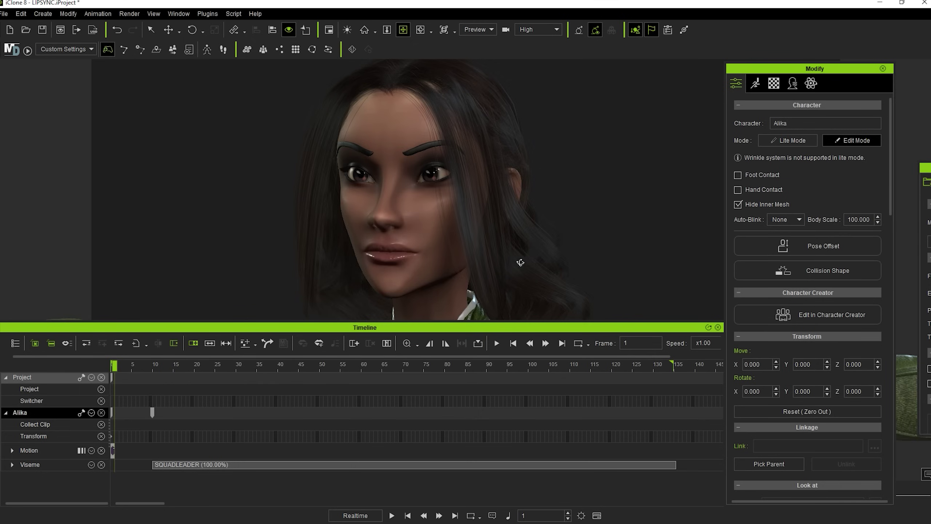
Show the character's Expression track in the timeline.
{"action": "right_click_drag", "start_coordinate": [520, 259], "coordinate": [540, 266]}
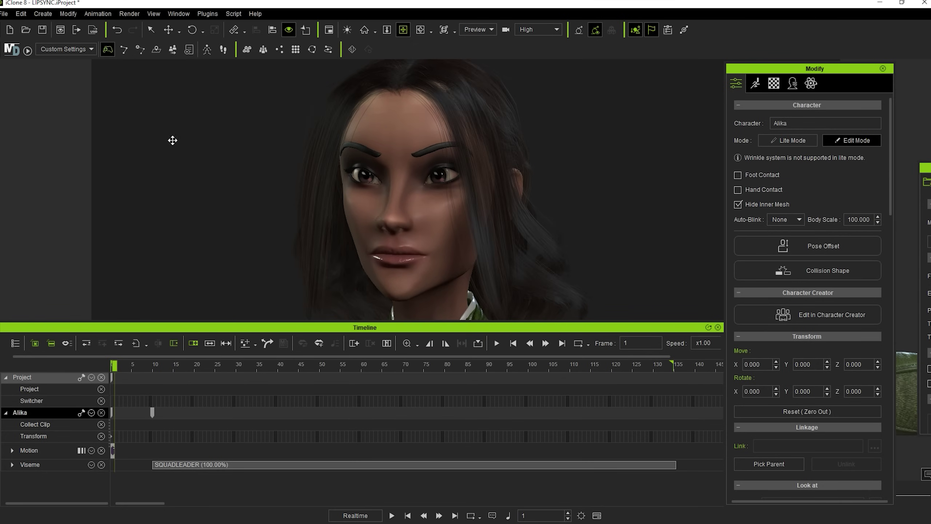
{"action": "left_click", "coordinate": [96, 14]}
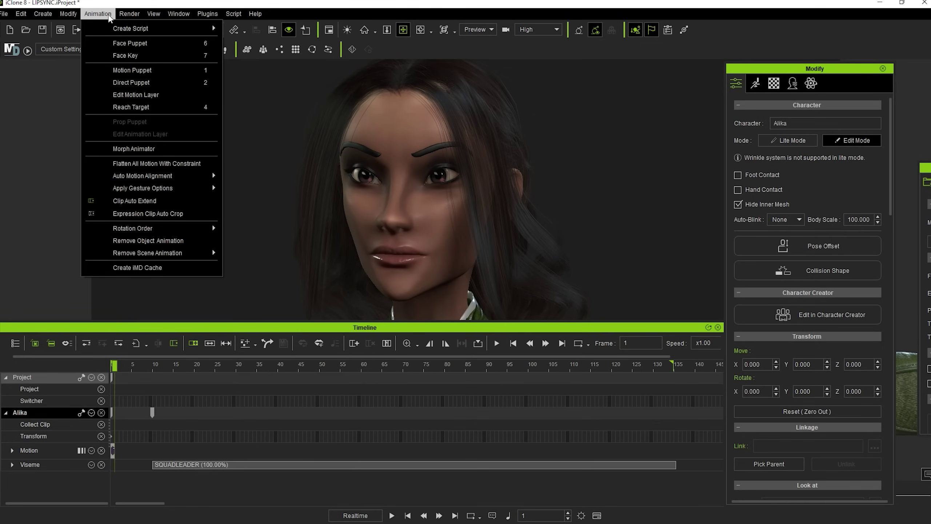
{"action": "left_click", "coordinate": [103, 15]}
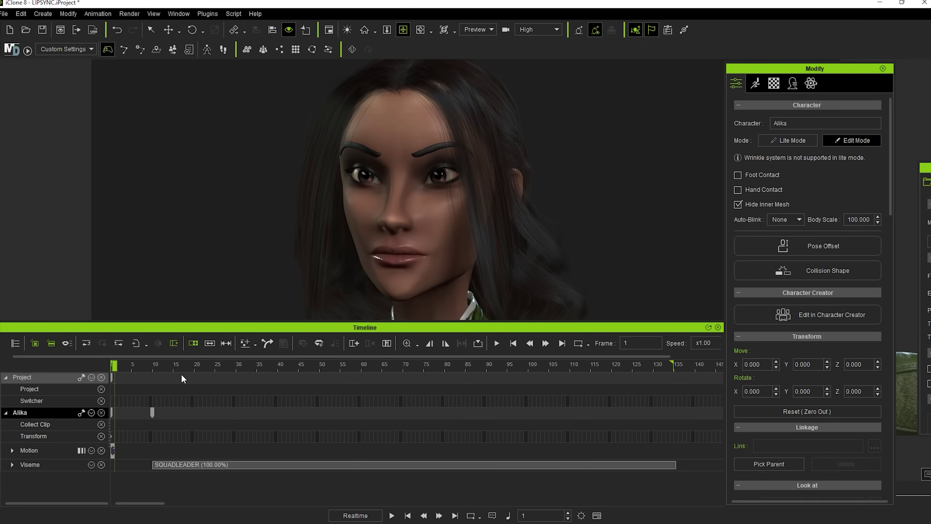
{"action": "left_click", "coordinate": [91, 412]}
{"action": "left_click", "coordinate": [112, 342]}
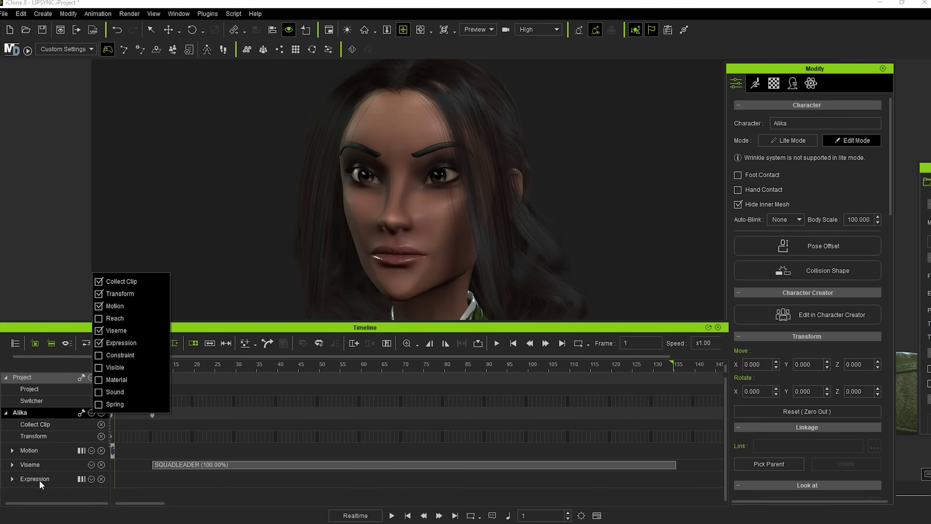
{"action": "left_click", "coordinate": [295, 329]}
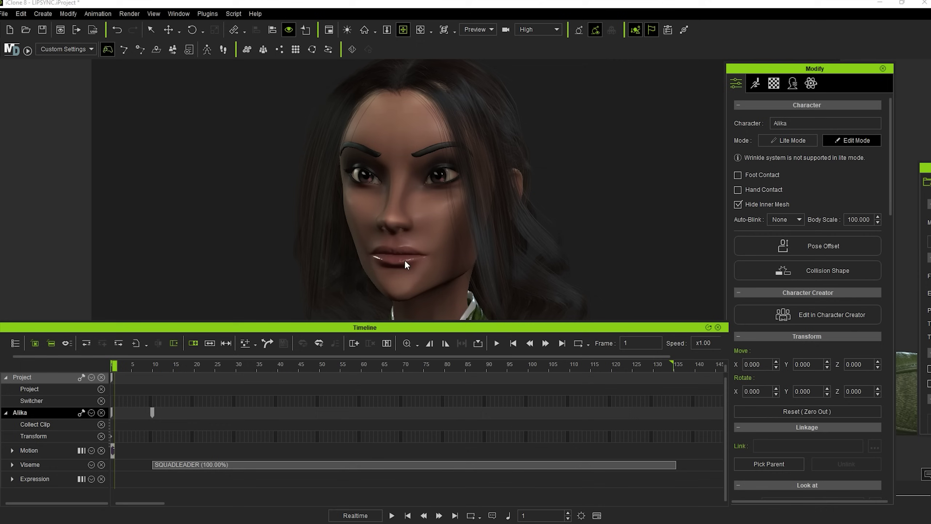
Open Face Puppet and preview the fourth full face control of the 01 Eyes Head Look set.
{"action": "left_click", "coordinate": [98, 13]}
{"action": "left_click", "coordinate": [125, 44]}
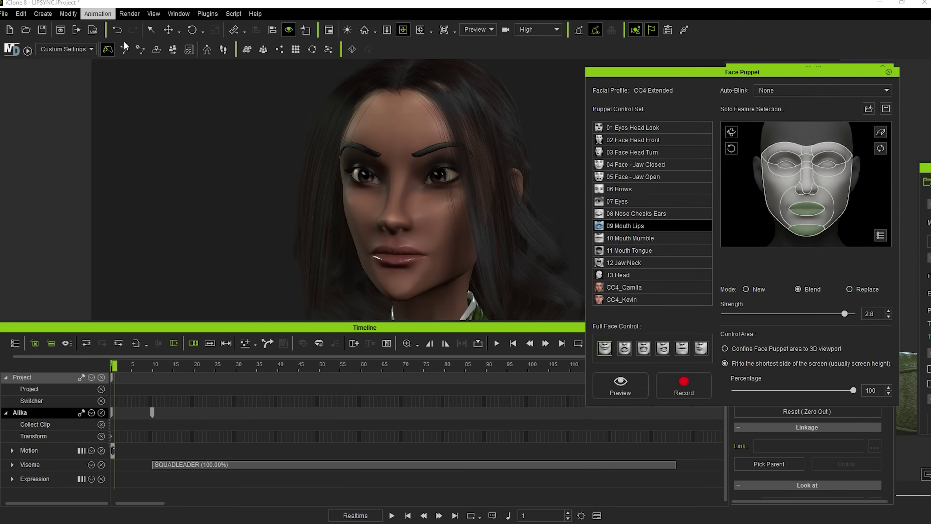
{"action": "left_click", "coordinate": [639, 125]}
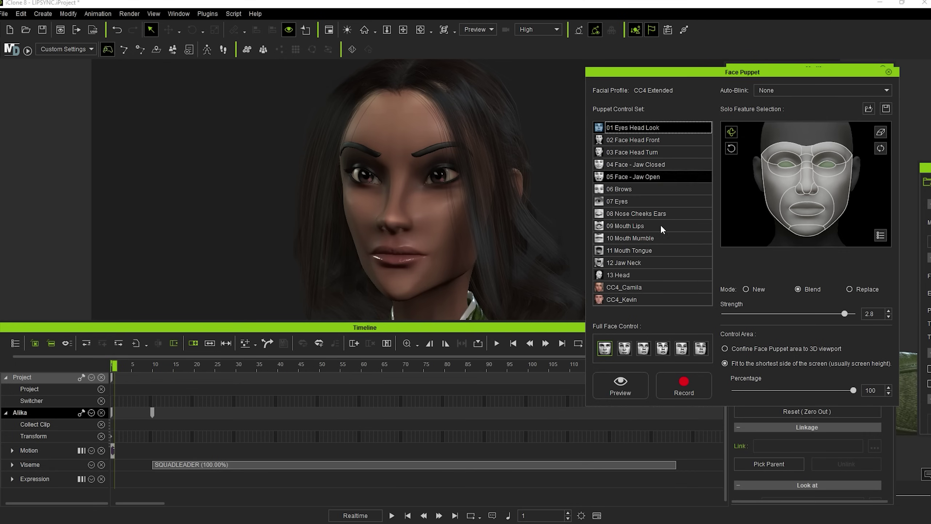
{"action": "left_click", "coordinate": [663, 348]}
{"action": "left_click", "coordinate": [620, 385]}
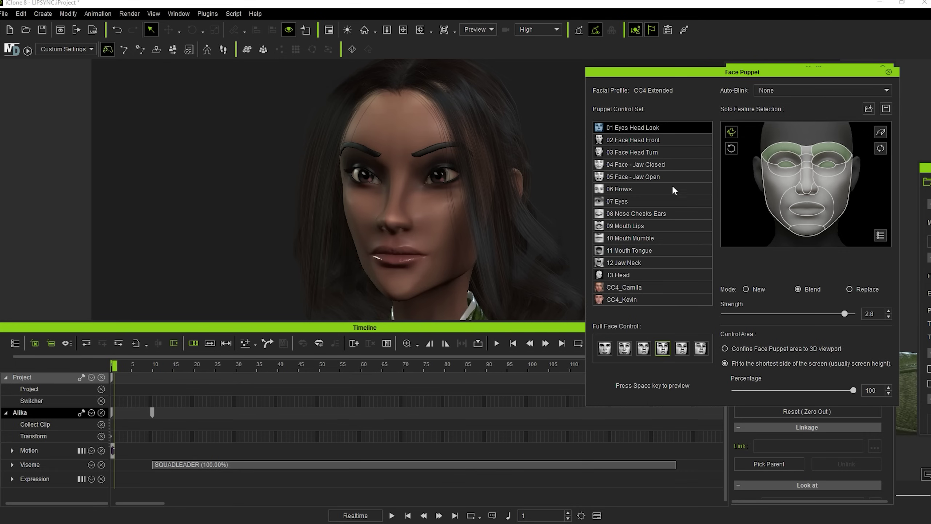
{"action": "key", "text": "space"}
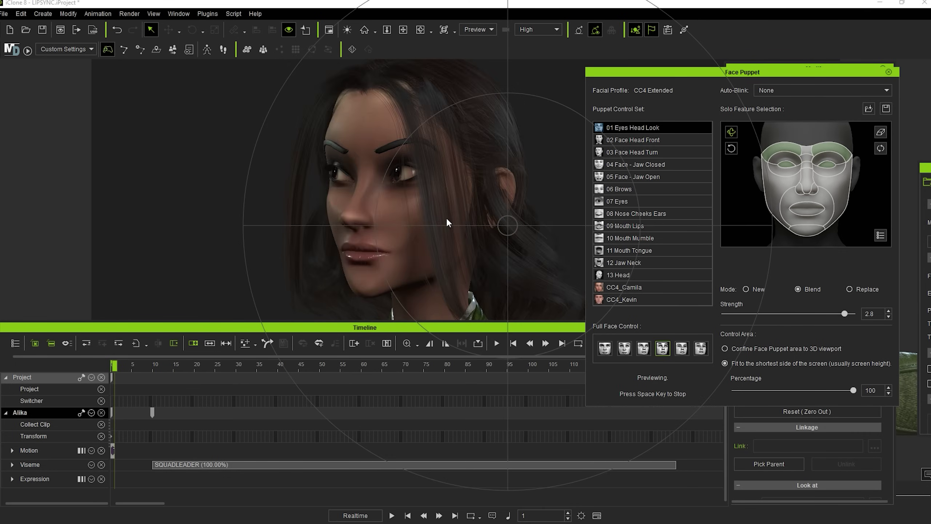
{"action": "key", "text": "space"}
Preview the third full face control of the 09 Mouth Lips puppet set on the character's mouth.
{"action": "left_click", "coordinate": [622, 225]}
{"action": "left_click", "coordinate": [640, 350]}
{"action": "key", "text": "space"}
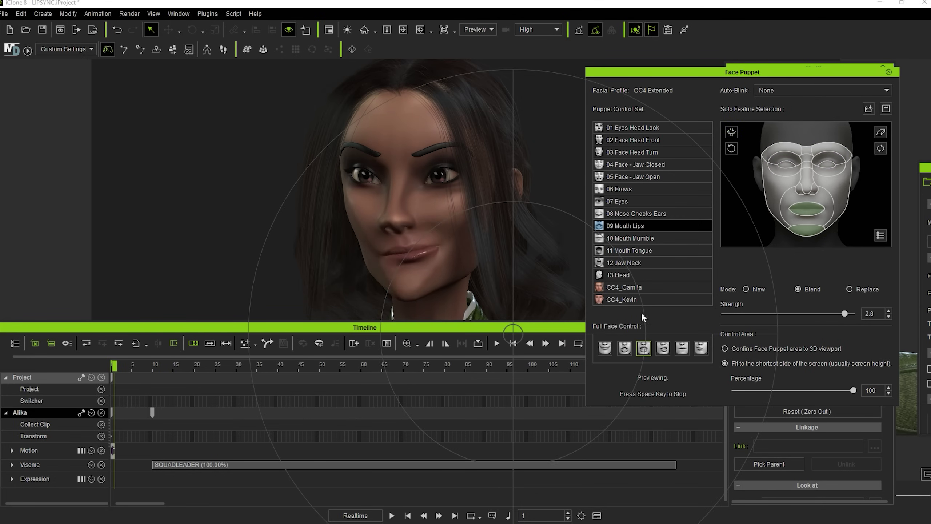
{"action": "key", "text": "space"}
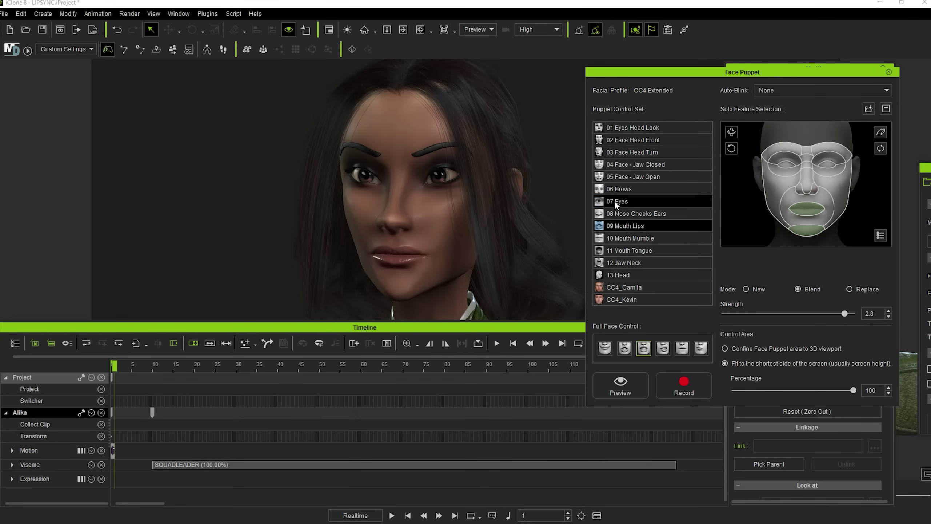
Preview the fourth full face control of the 07 Eyes puppet set on the character's eyes.
{"action": "left_click", "coordinate": [614, 201]}
{"action": "left_click", "coordinate": [662, 350]}
{"action": "left_click", "coordinate": [597, 388]}
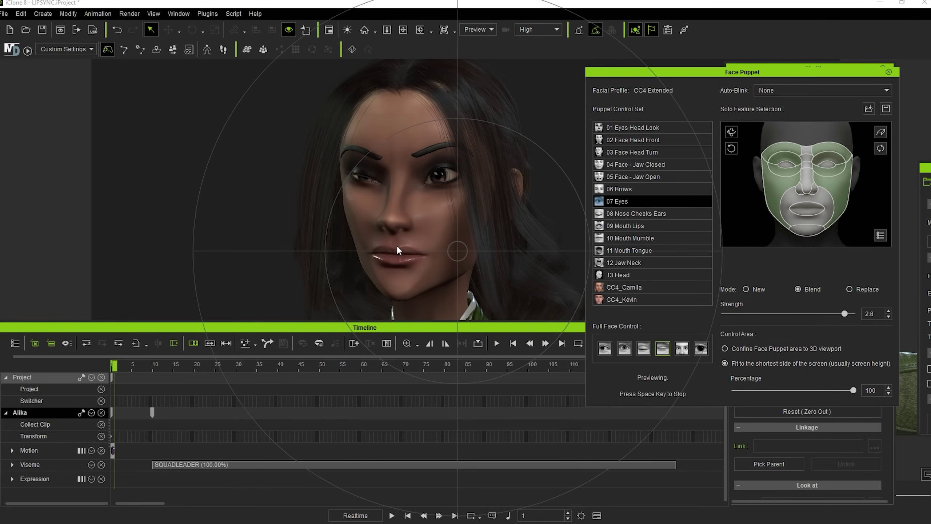
{"action": "key", "text": "space"}
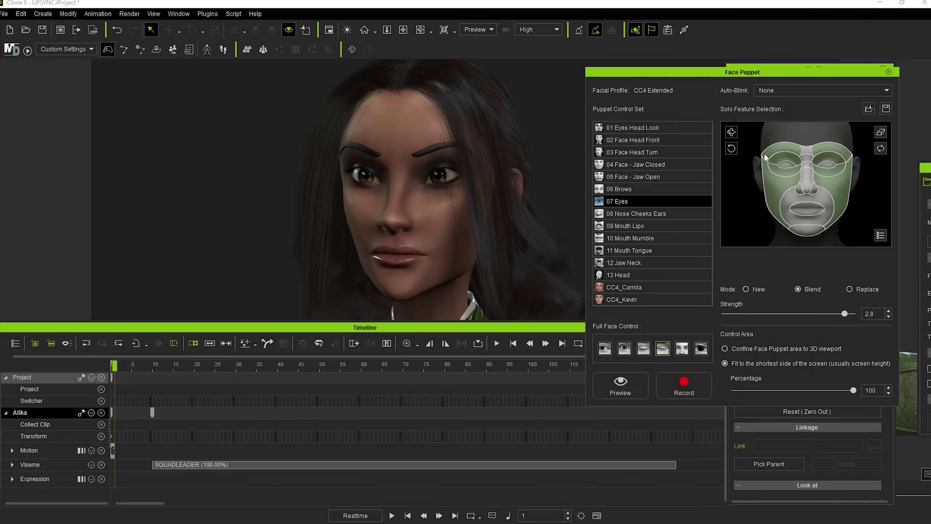
Check the Auto-Blink options and preview the fourth full face control of the 01 Eyes Head Look set.
{"action": "left_click", "coordinate": [770, 90]}
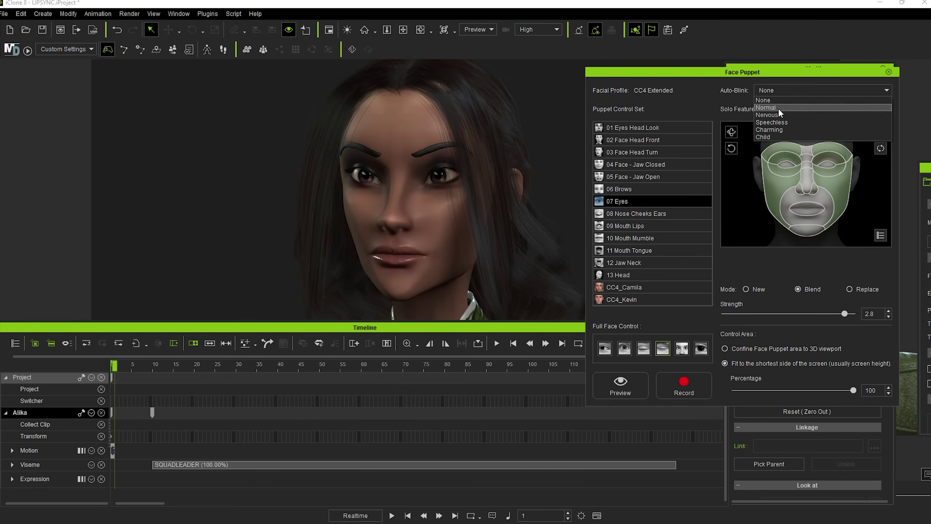
{"action": "left_click", "coordinate": [780, 86]}
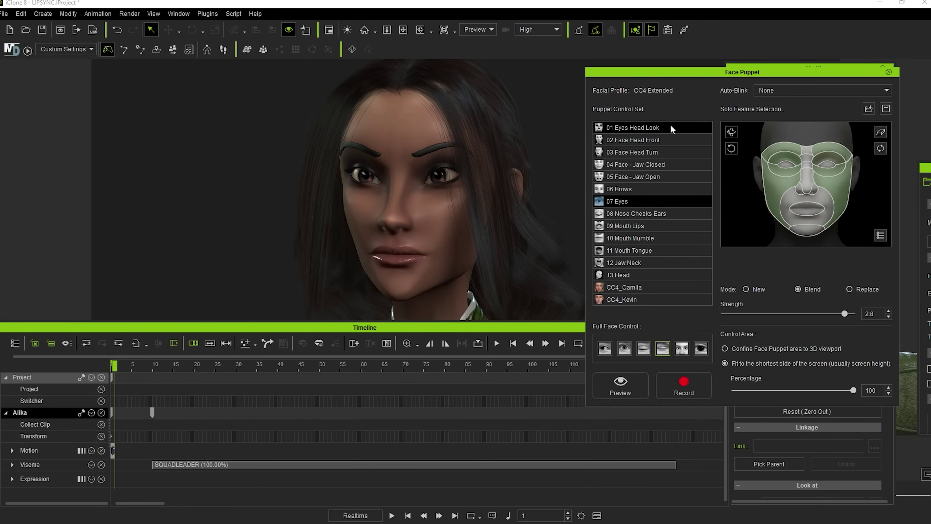
{"action": "left_click", "coordinate": [631, 128]}
{"action": "left_click", "coordinate": [662, 347]}
{"action": "left_click", "coordinate": [620, 385]}
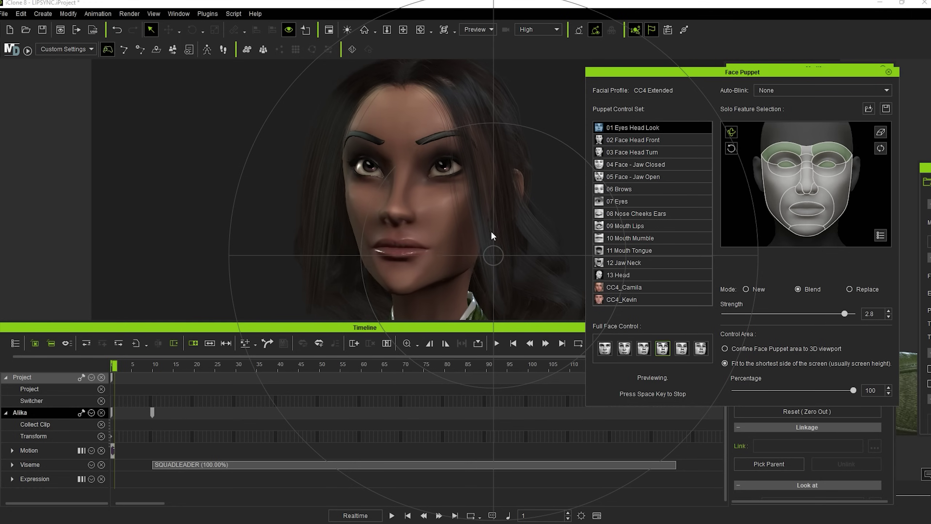
{"action": "key", "text": "space"}
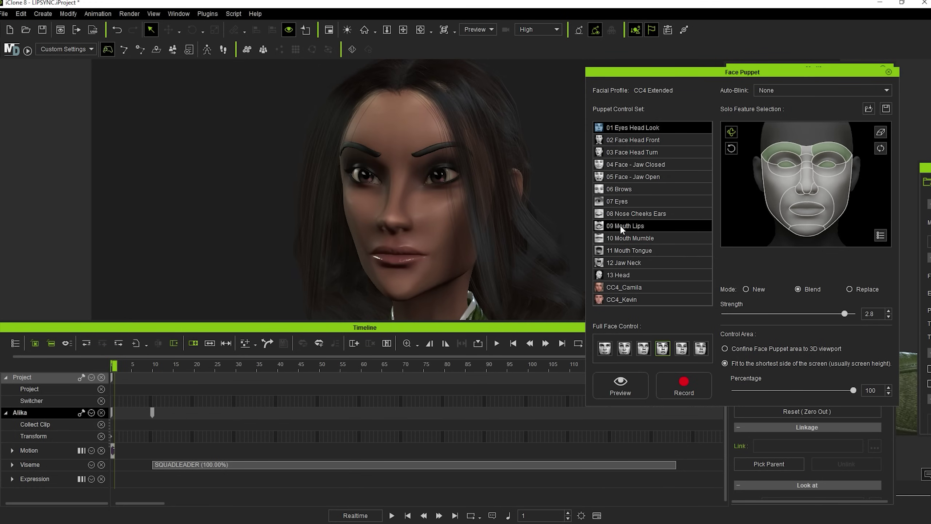
Return to frame 0 and preview the fourth full face control of the 09 Mouth Lips set.
{"action": "left_click", "coordinate": [601, 225]}
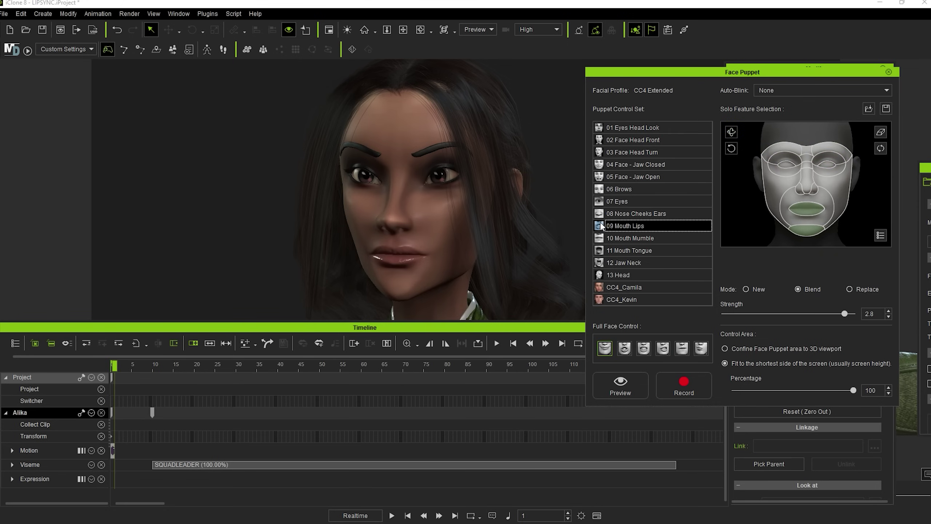
{"action": "left_click", "coordinate": [663, 349]}
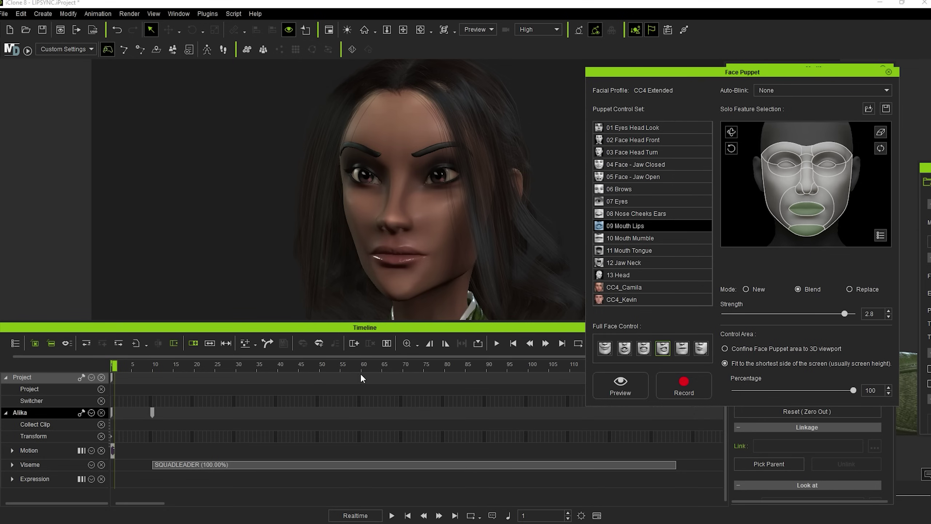
{"action": "left_click_drag", "start_coordinate": [136, 370], "coordinate": [105, 368]}
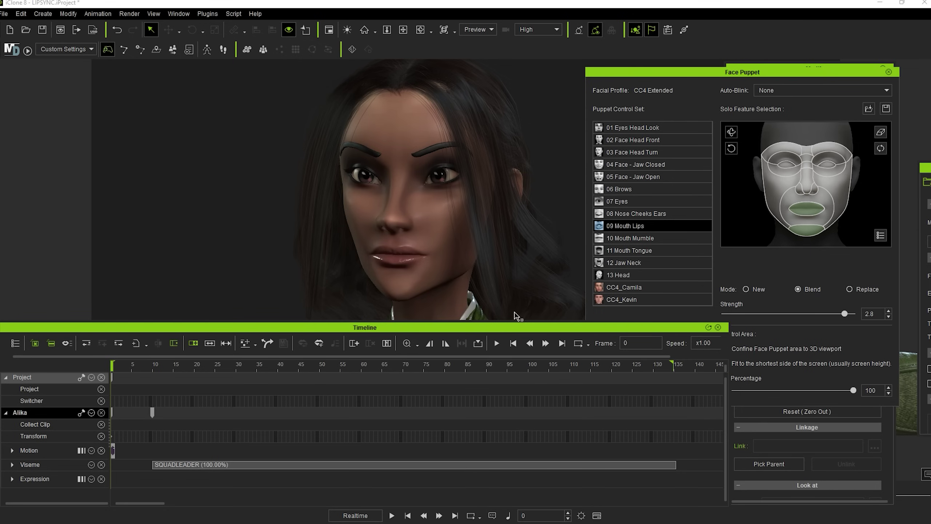
{"action": "left_click", "coordinate": [605, 312]}
{"action": "left_click", "coordinate": [610, 392]}
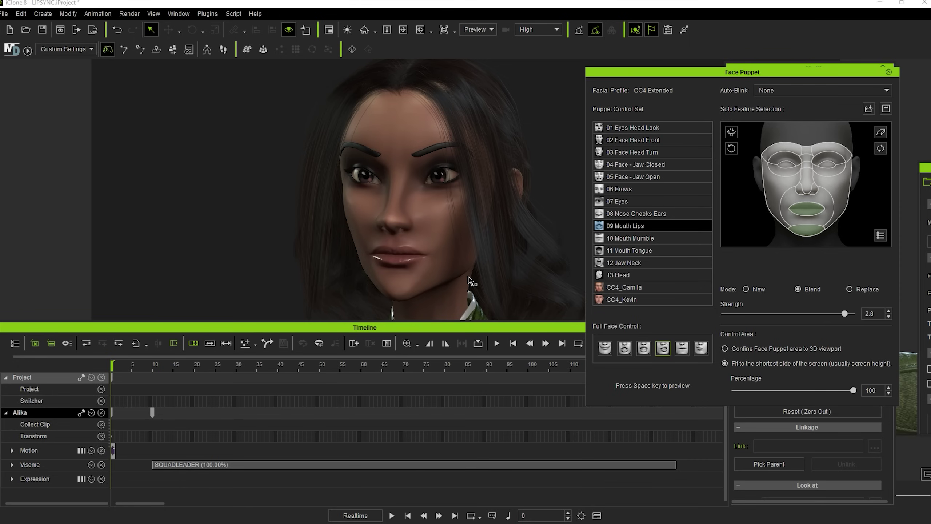
{"action": "key", "text": "space"}
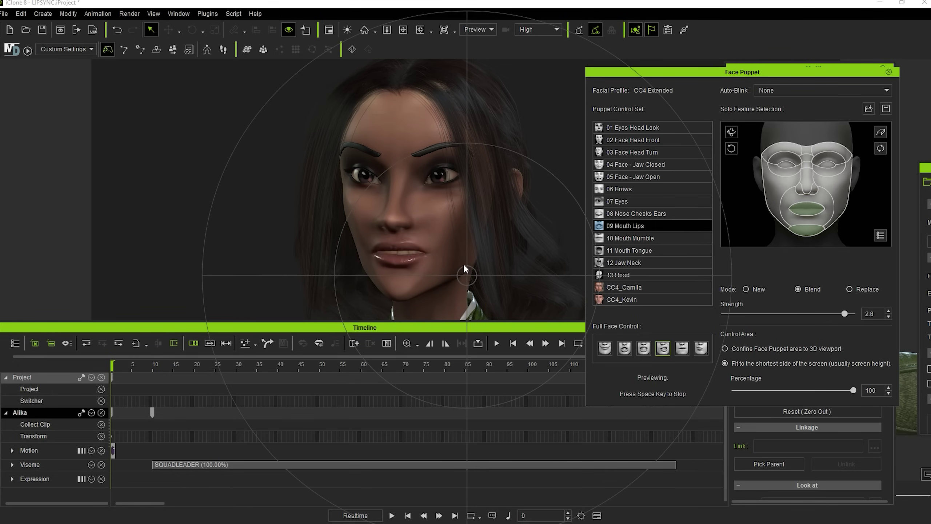
{"action": "key", "text": "space"}
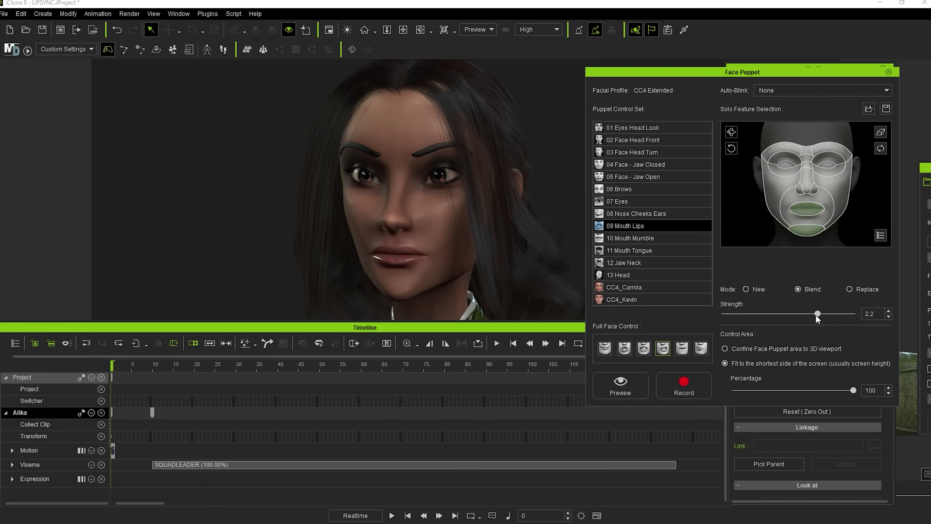
Preview and record the fourth 09 Mouth Lips control as an expression clip in Blend mode at strength 2.1.
{"action": "left_click", "coordinate": [620, 385]}
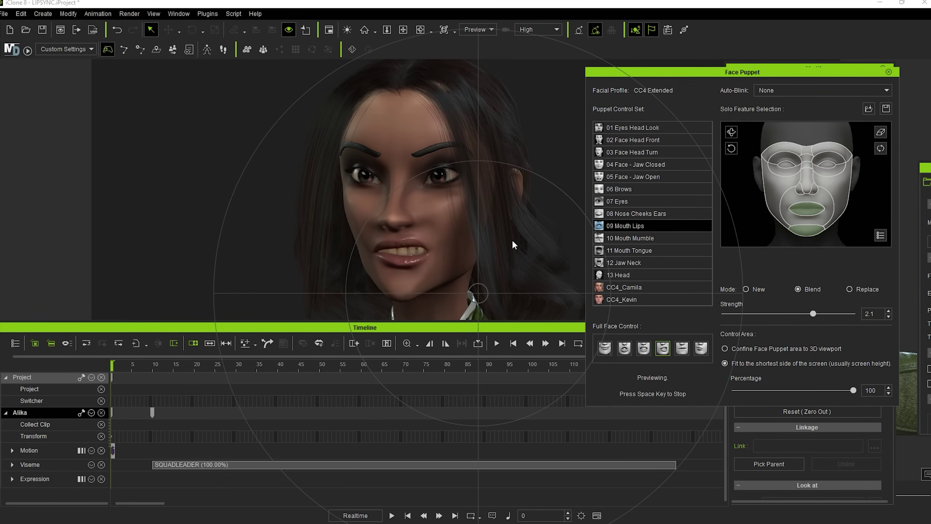
{"action": "key", "text": "space"}
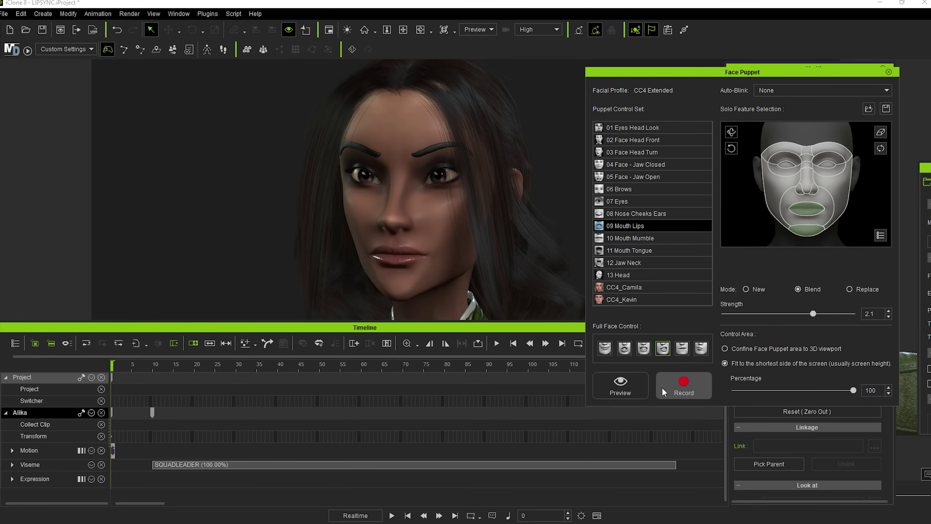
{"action": "left_click", "coordinate": [179, 370]}
{"action": "left_click", "coordinate": [656, 319]}
{"action": "left_click", "coordinate": [683, 385]}
{"action": "key", "text": "space"}
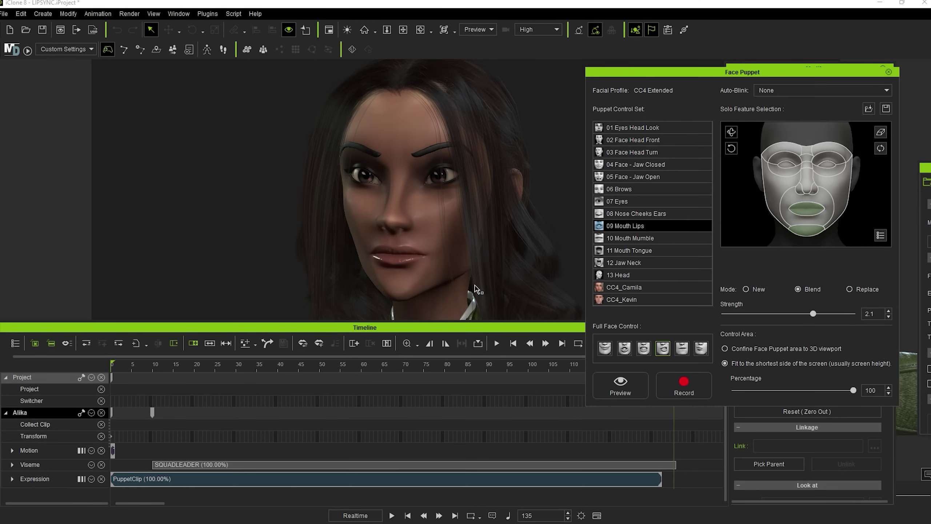
Play back the recorded mouth expression clip together with the lip-sync from frame 0.
{"action": "left_click", "coordinate": [230, 420]}
{"action": "key", "text": "space"}
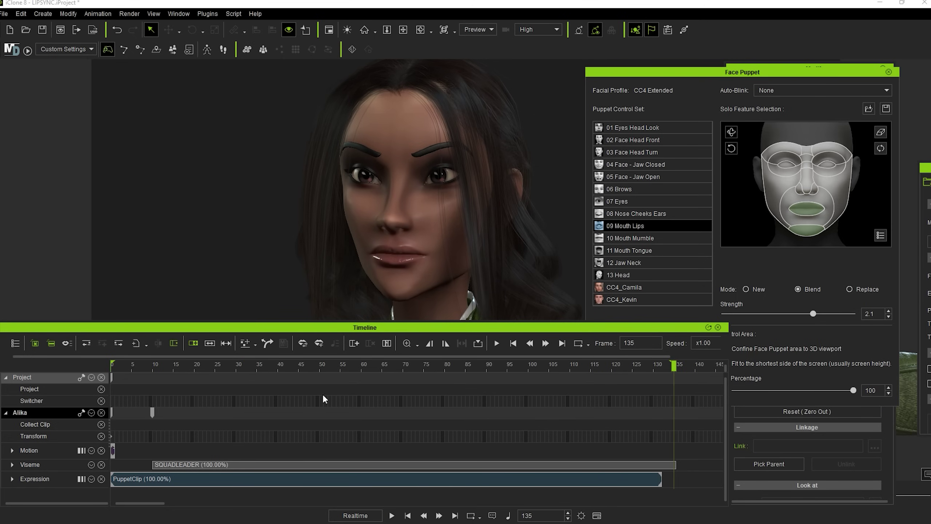
{"action": "left_click_drag", "start_coordinate": [142, 365], "coordinate": [112, 366]}
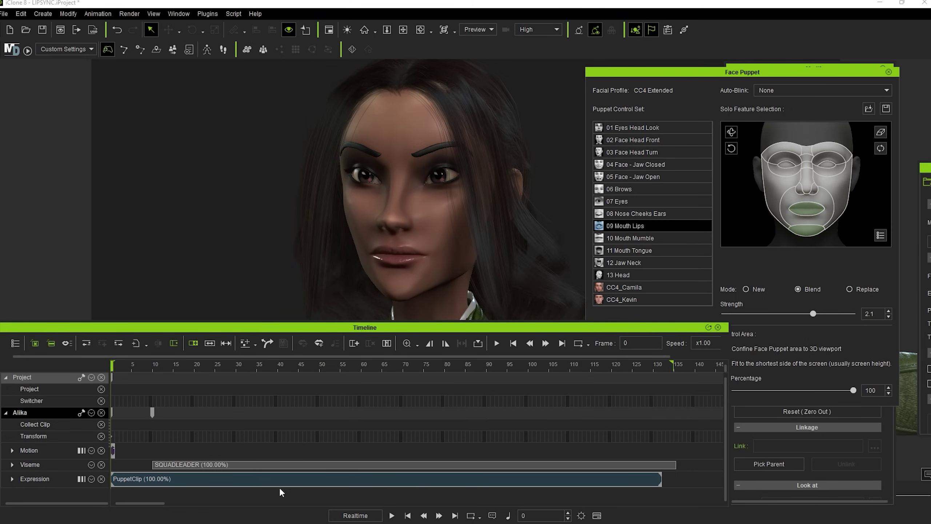
{"action": "key", "text": "space"}
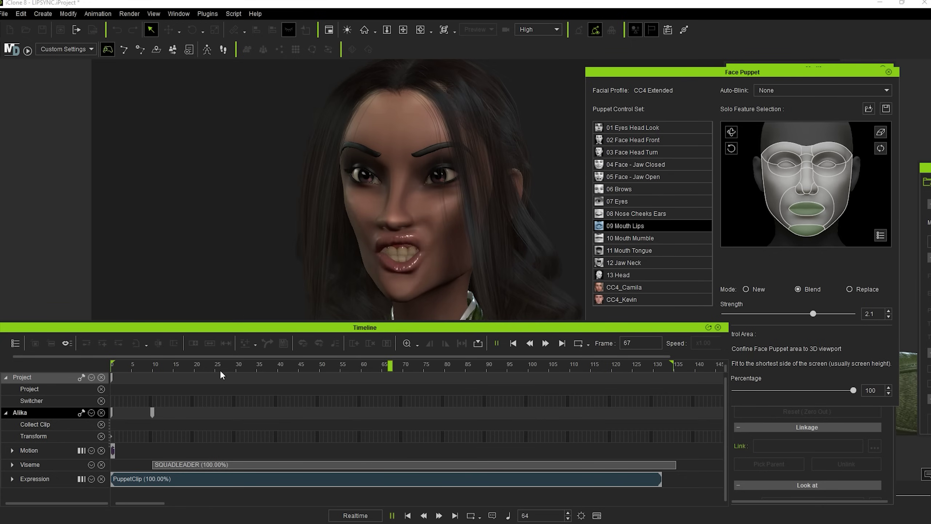
Delete the recorded PuppetClip from the Expression track and return to frame 0.
{"action": "left_click", "coordinate": [226, 478]}
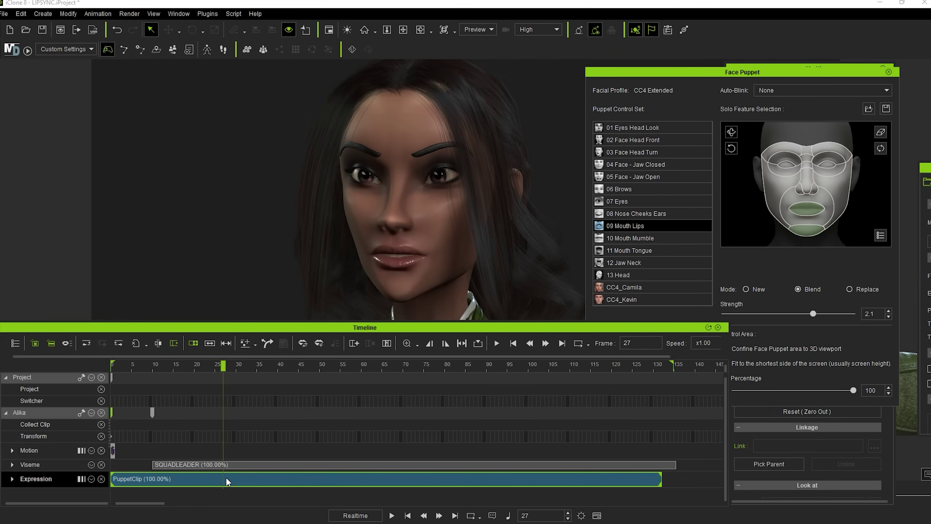
{"action": "key", "text": "Delete"}
{"action": "key", "text": "Home"}
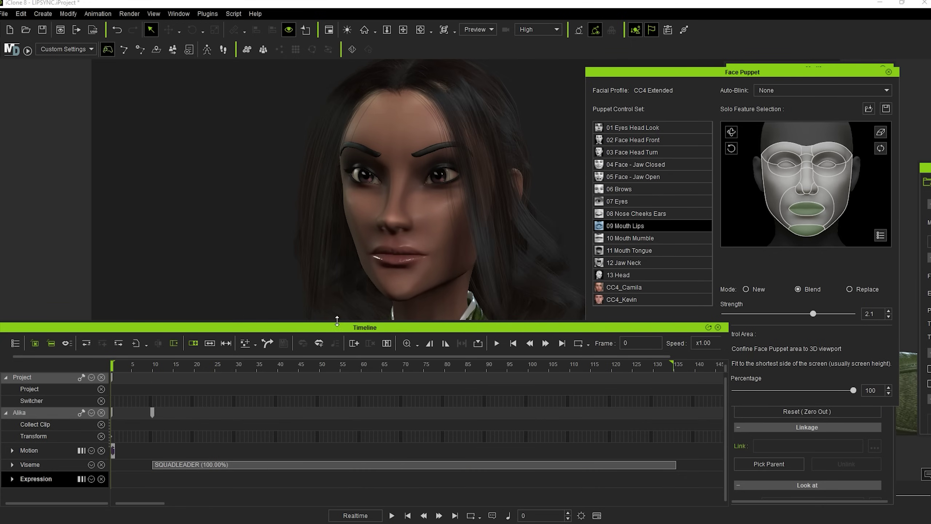
Set the puppet strength to 2.0 and record a new expression clip with the fourth 09 Mouth Lips control.
{"action": "left_click", "coordinate": [664, 99]}
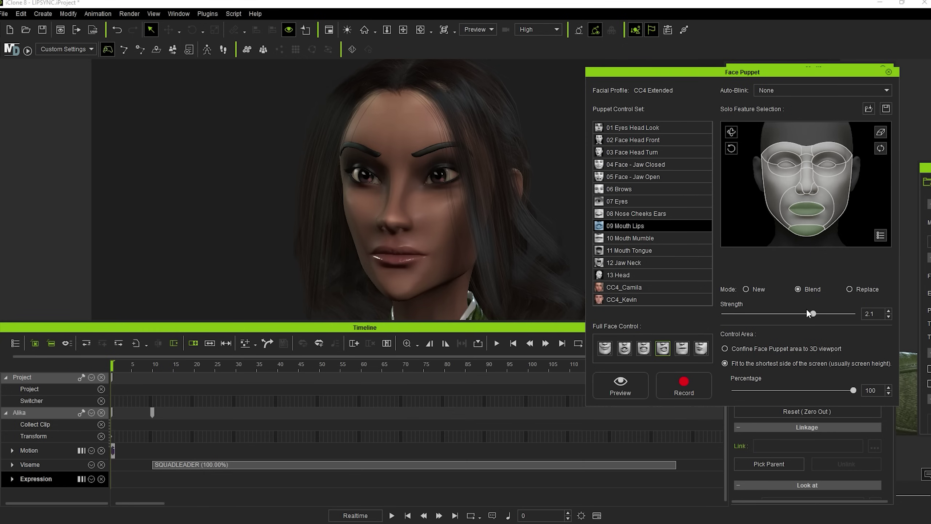
{"action": "left_click", "coordinate": [684, 385]}
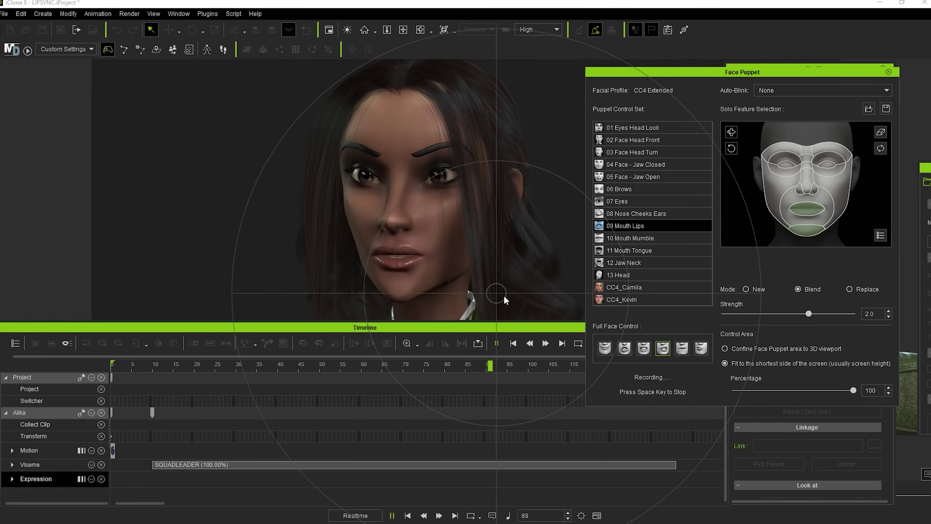
{"action": "key", "text": "space"}
Preview the first full face control of the 08 Nose Cheeks Ears set and set the puppet strength to 2.6.
{"action": "left_click", "coordinate": [631, 213]}
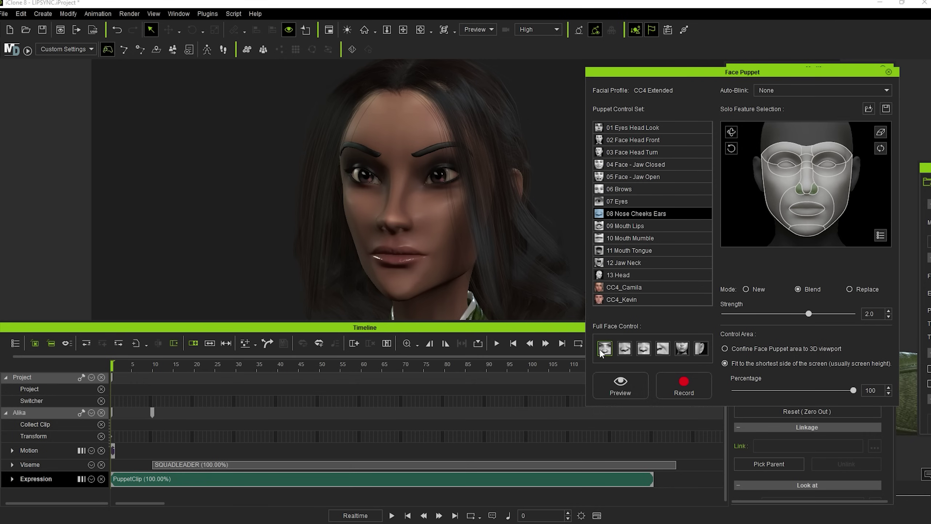
{"action": "left_click", "coordinate": [621, 385]}
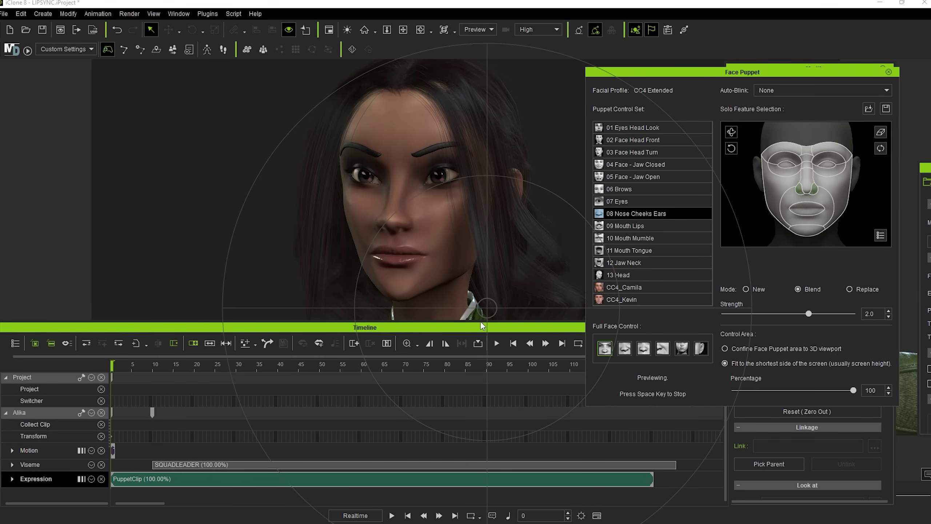
{"action": "key", "text": "space"}
{"action": "left_click", "coordinate": [620, 385]}
{"action": "key", "text": "space"}
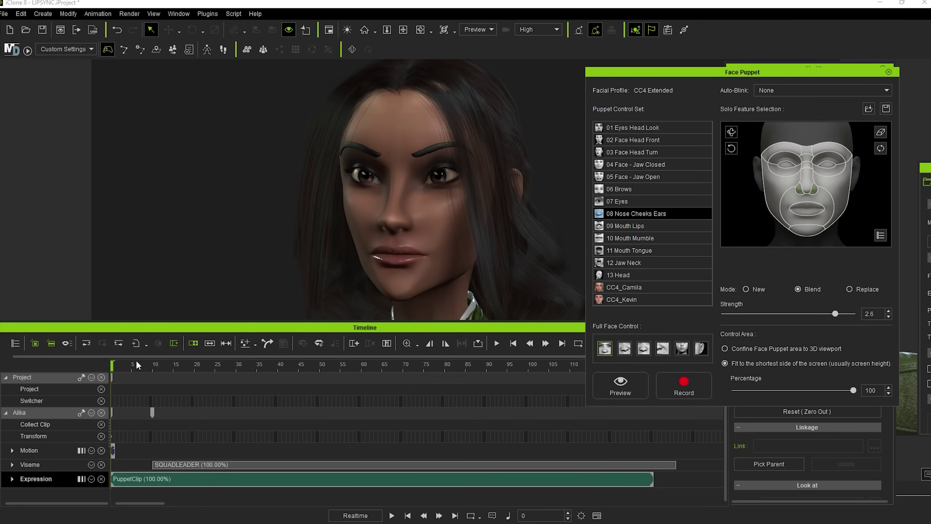
Record the first 08 Nose Cheeks Ears control over the expression clip in Blend mode at strength 2.6.
{"action": "left_click", "coordinate": [620, 385]}
{"action": "key", "text": "space"}
{"action": "left_click", "coordinate": [683, 386]}
{"action": "key", "text": "space"}
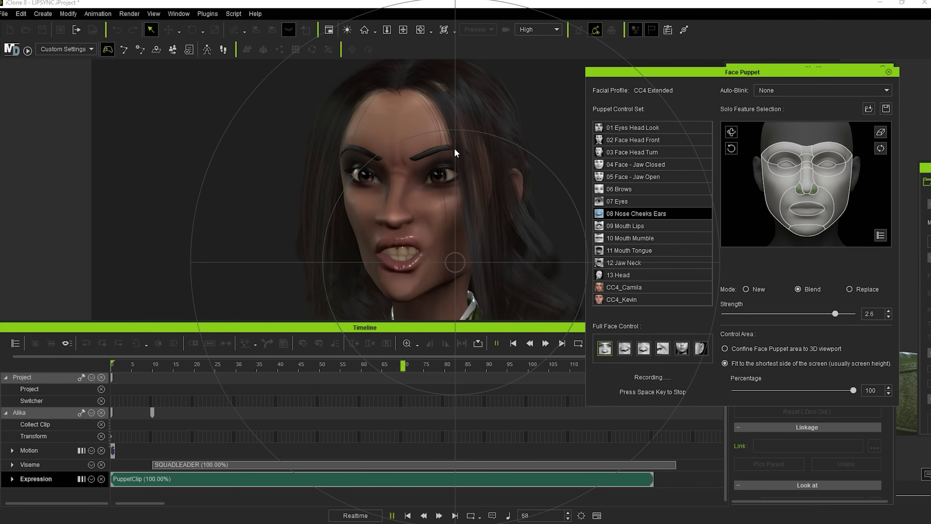
Blend recordings of the first and fourth full face controls of the 07 Eyes set into the expression clip.
{"action": "key", "text": "7"}
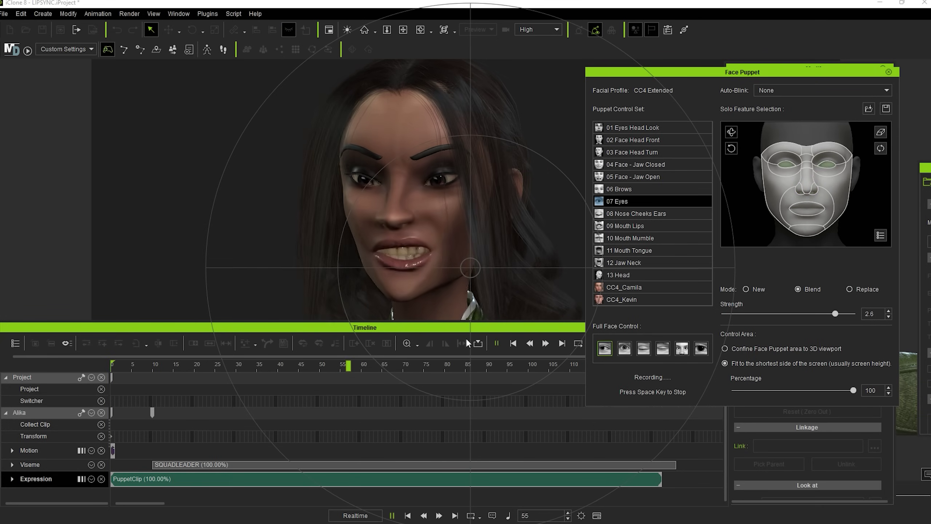
{"action": "key", "text": "ctrl+4"}
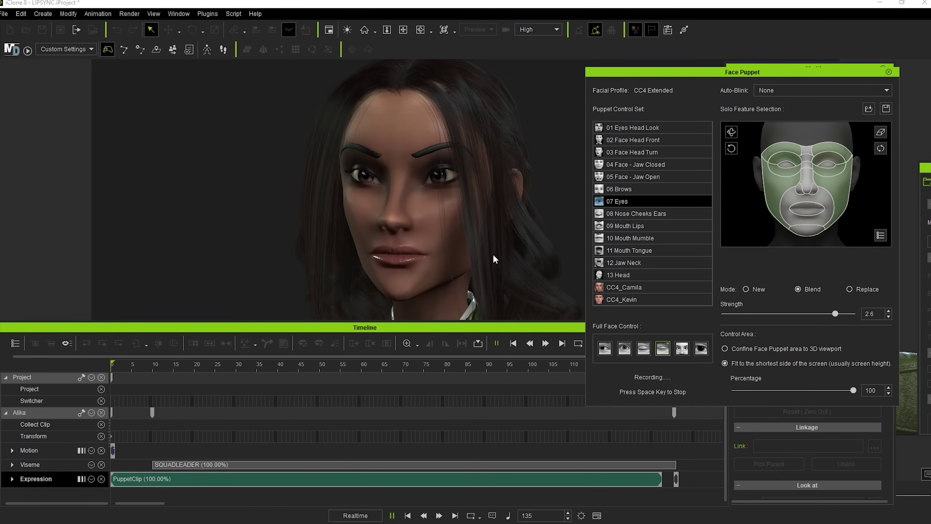
{"action": "key", "text": "space"}
Blend a recording of the sixth full face control of the 09 Mouth Lips set into the expression clip.
{"action": "key", "text": "9"}
{"action": "key", "text": "space"}
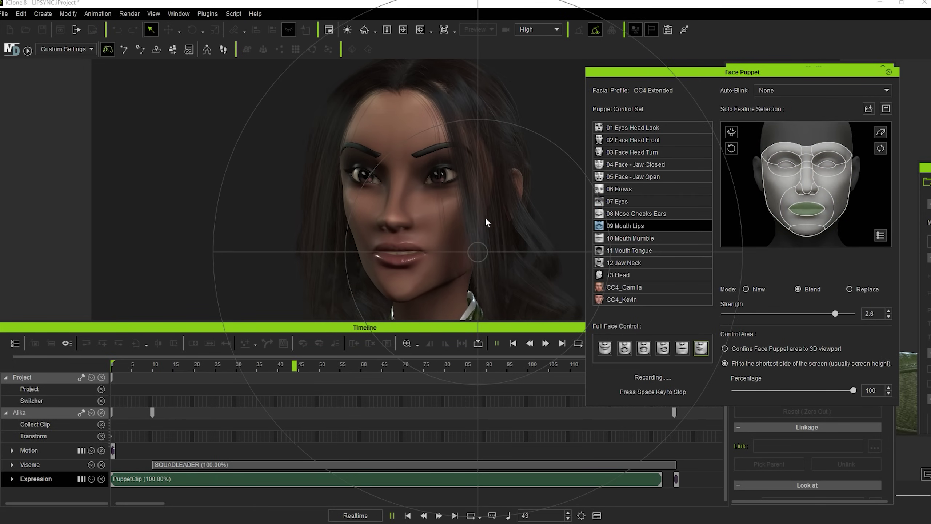
{"action": "key", "text": "space"}
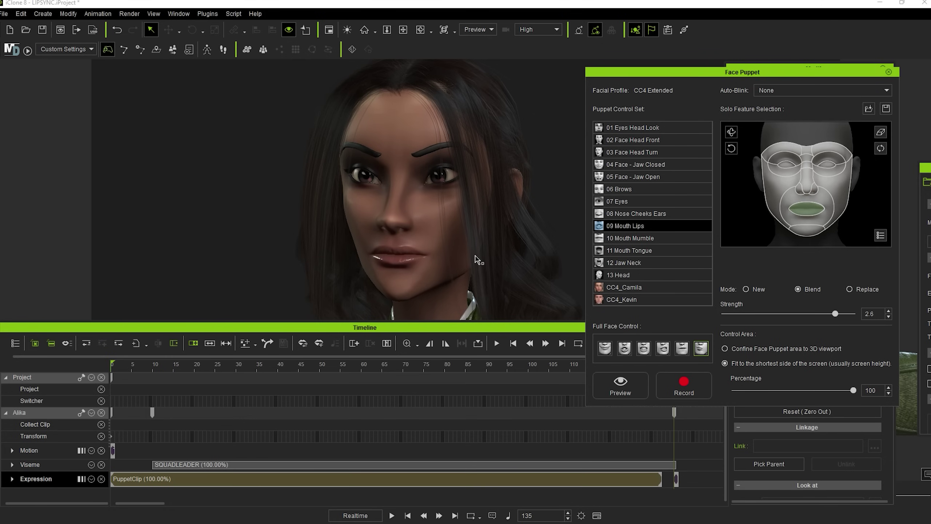
Preview and record the sixth full face control of the 01 Eyes Head Look set, and play back the animation.
{"action": "left_click", "coordinate": [640, 127]}
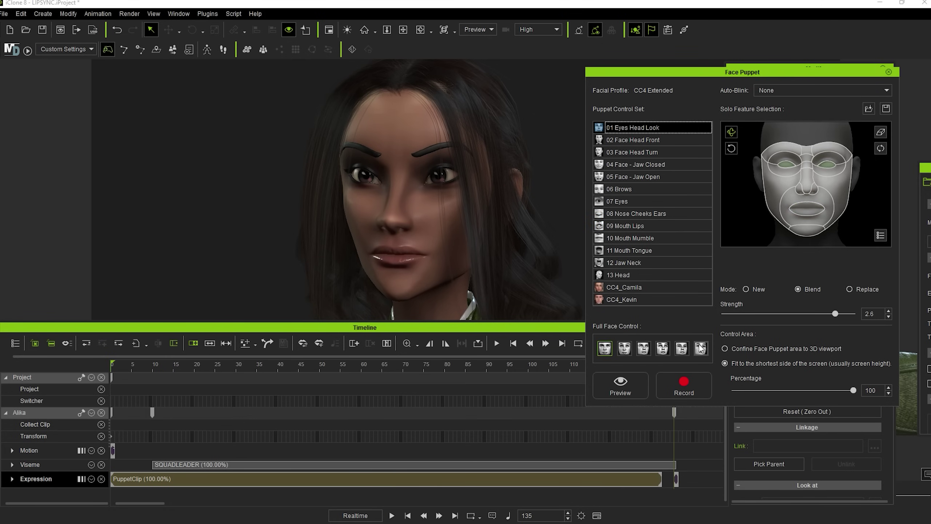
{"action": "left_click", "coordinate": [628, 383]}
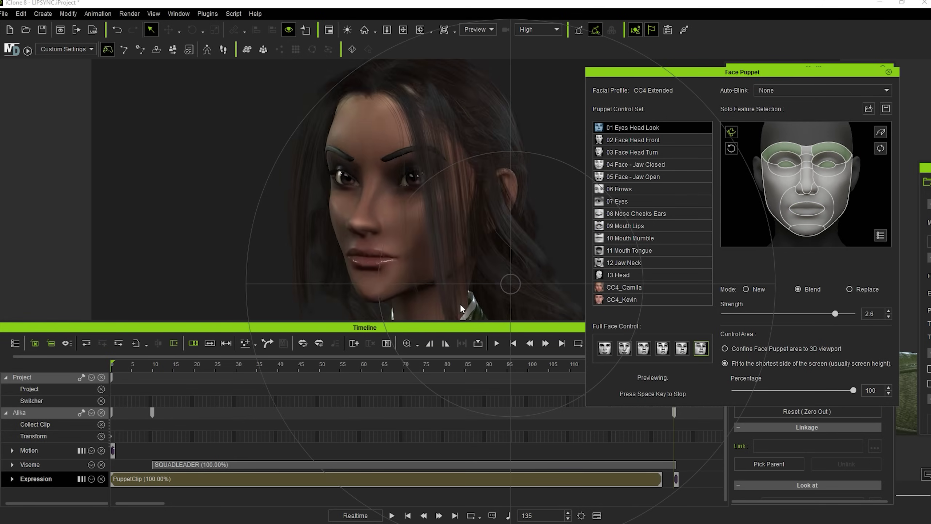
{"action": "key", "text": "space"}
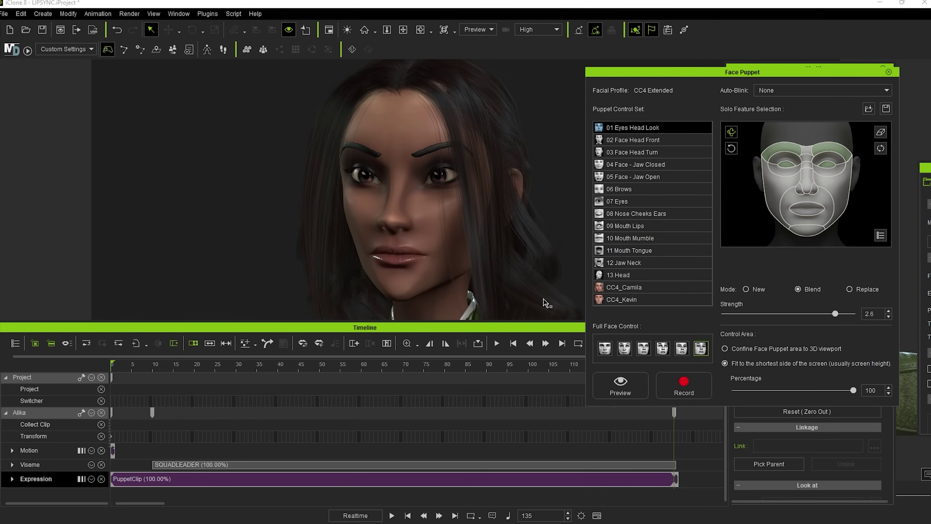
{"action": "key", "text": "space"}
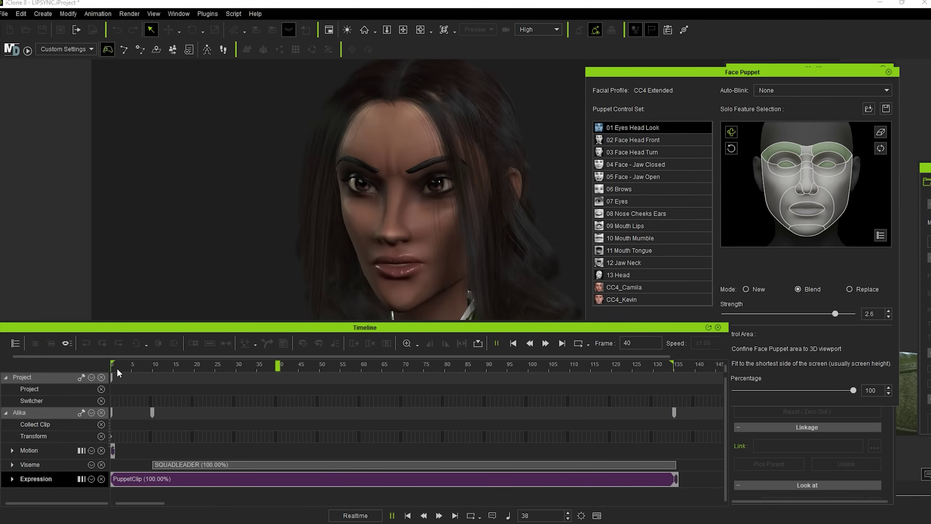
Smooth the recorded PuppetClip on the Expression track with a slightly raised Head averaging value.
{"action": "right_click", "coordinate": [380, 479]}
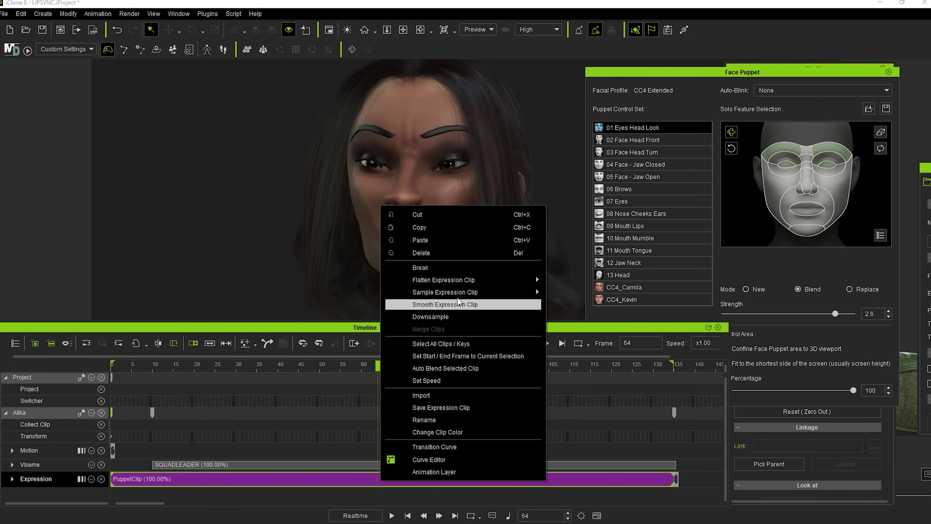
{"action": "left_click", "coordinate": [440, 305]}
{"action": "scroll", "coordinate": [313, 411], "scroll_direction": "down", "scroll_amount": 8}
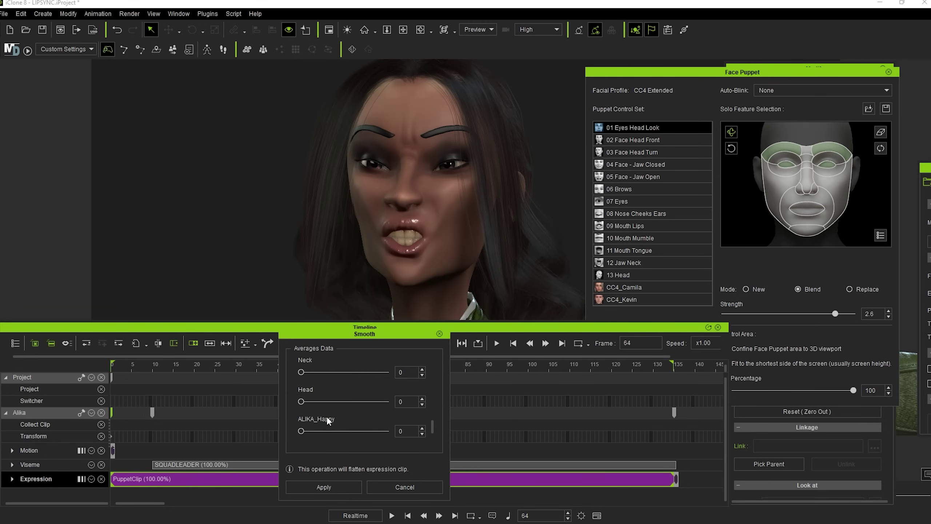
{"action": "left_click_drag", "start_coordinate": [300, 402], "coordinate": [304, 402]}
{"action": "left_click", "coordinate": [335, 487]}
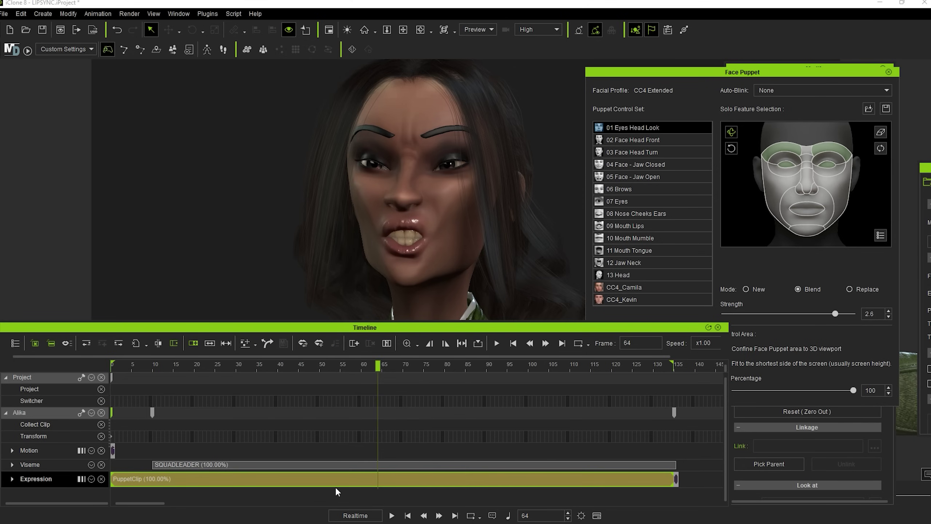
Play back the smoothed animation and preview the first full face control of the 06 Brows set.
{"action": "key", "text": "space"}
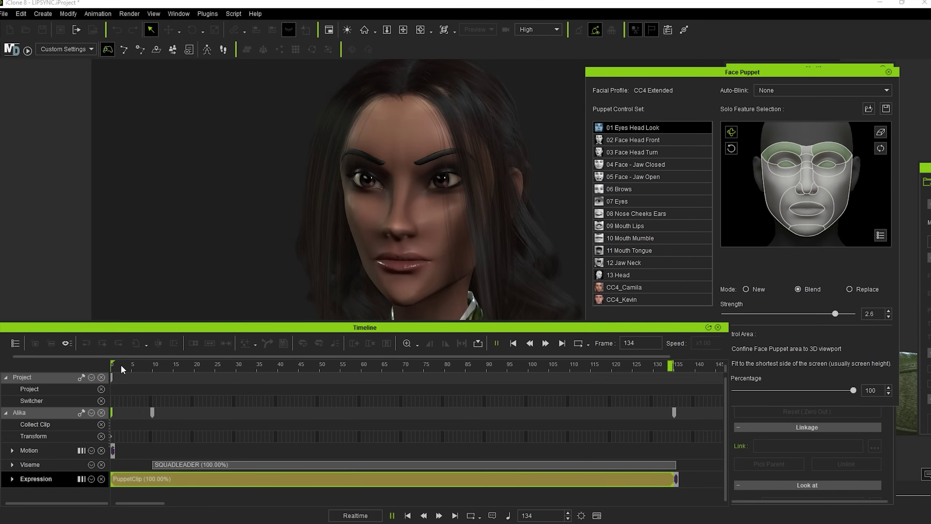
{"action": "left_click", "coordinate": [632, 214]}
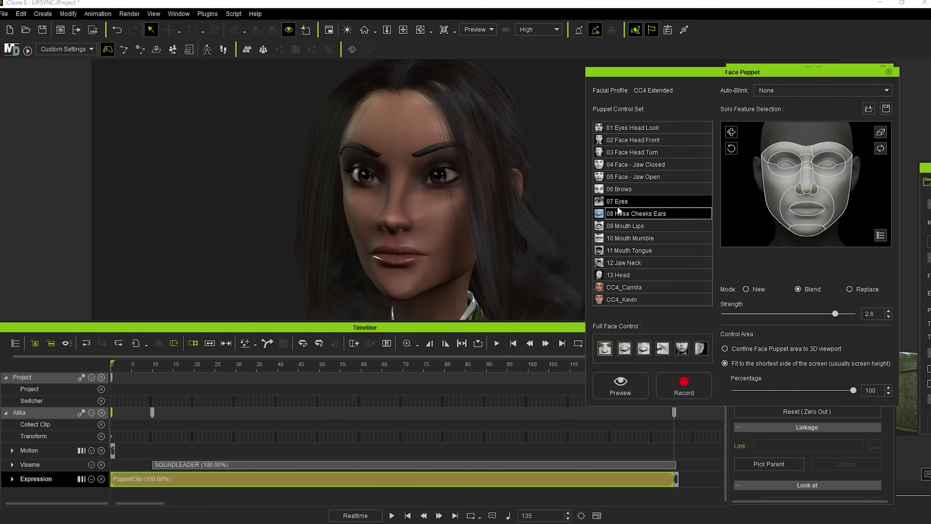
{"action": "left_click", "coordinate": [613, 188]}
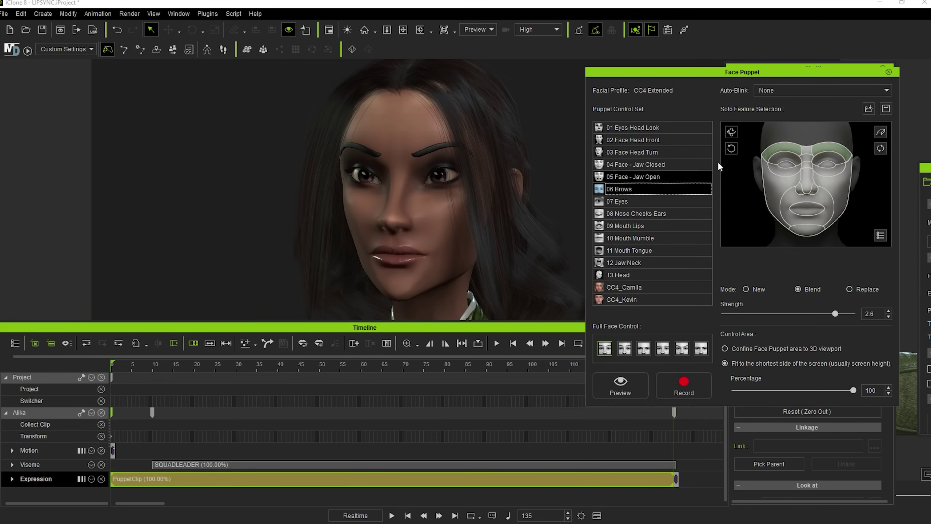
{"action": "left_click", "coordinate": [616, 381]}
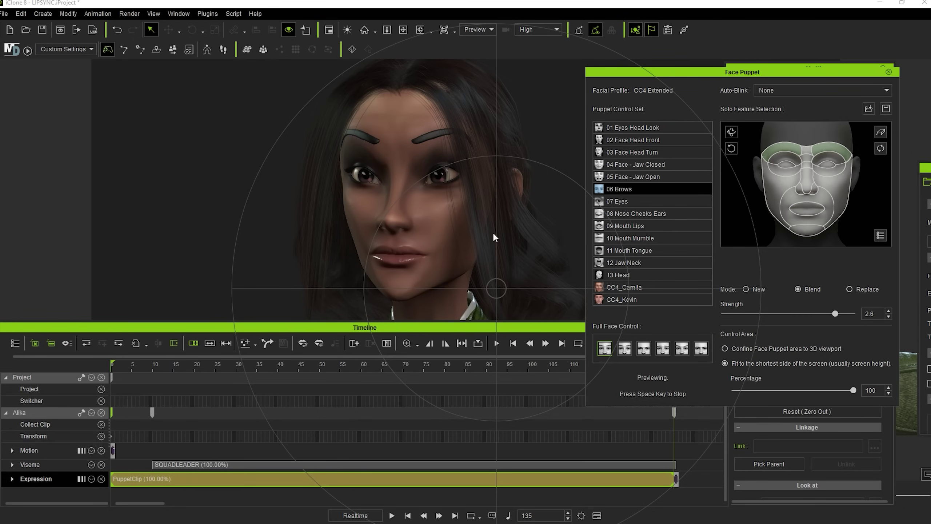
{"action": "key", "text": "space"}
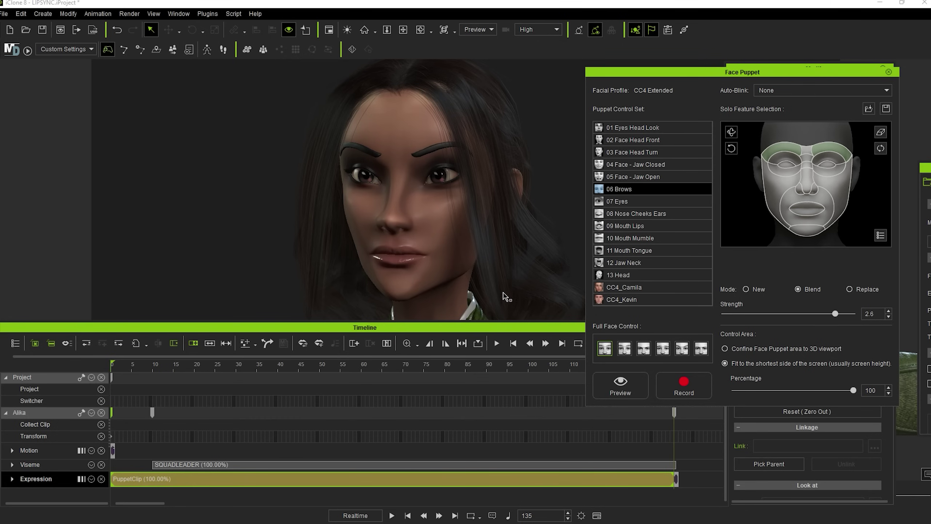
Preview the 06 Brows set with only the character's left brow region active.
{"action": "left_click", "coordinate": [794, 145]}
{"action": "left_click", "coordinate": [620, 385]}
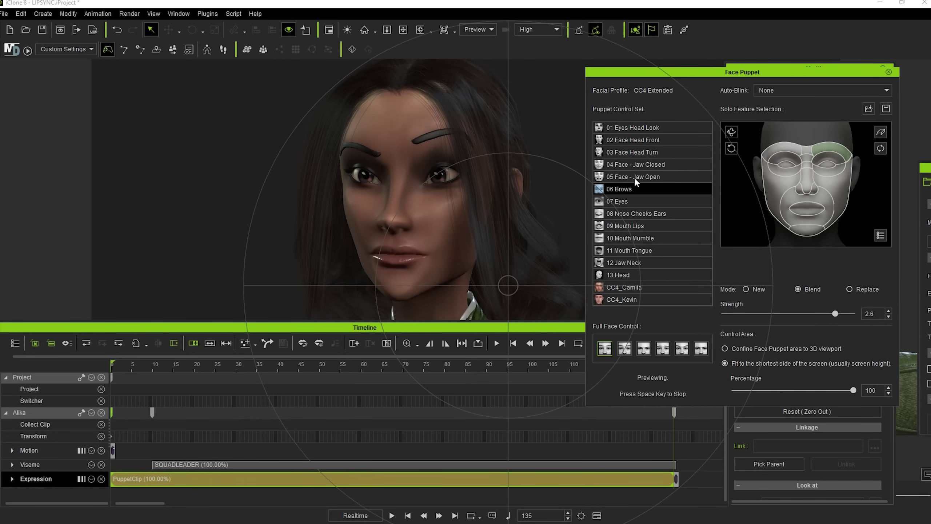
{"action": "key", "text": "space"}
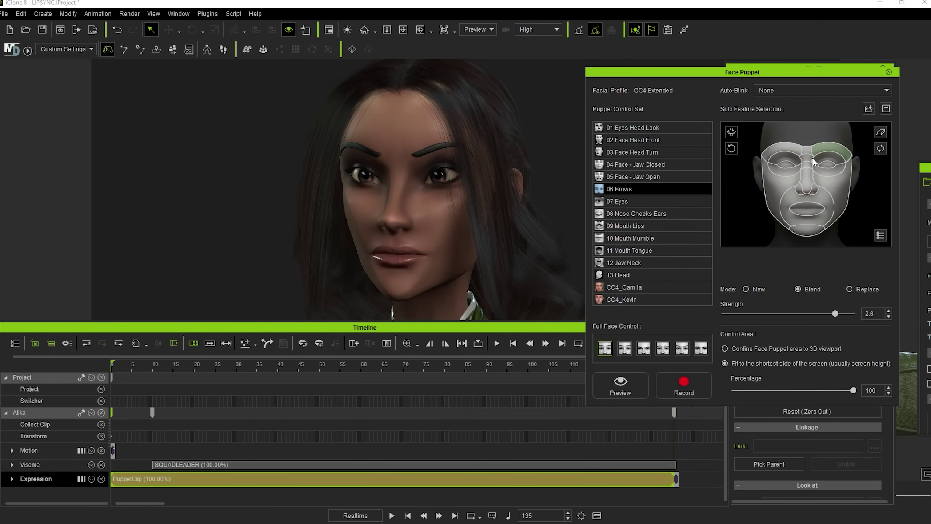
Add the character's right brow back to the selection and preview the second solo feature control for the brows.
{"action": "left_click", "coordinate": [788, 144]}
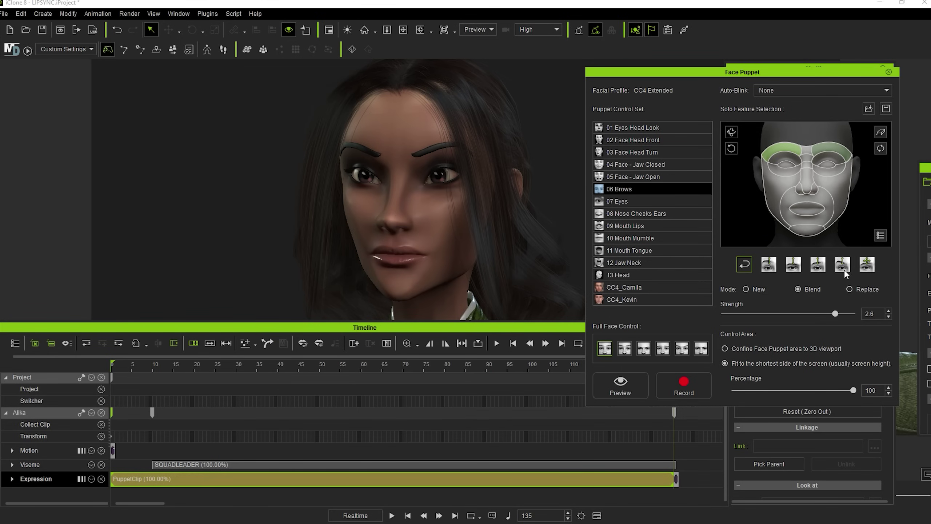
{"action": "left_click", "coordinate": [793, 264]}
{"action": "left_click", "coordinate": [620, 386]}
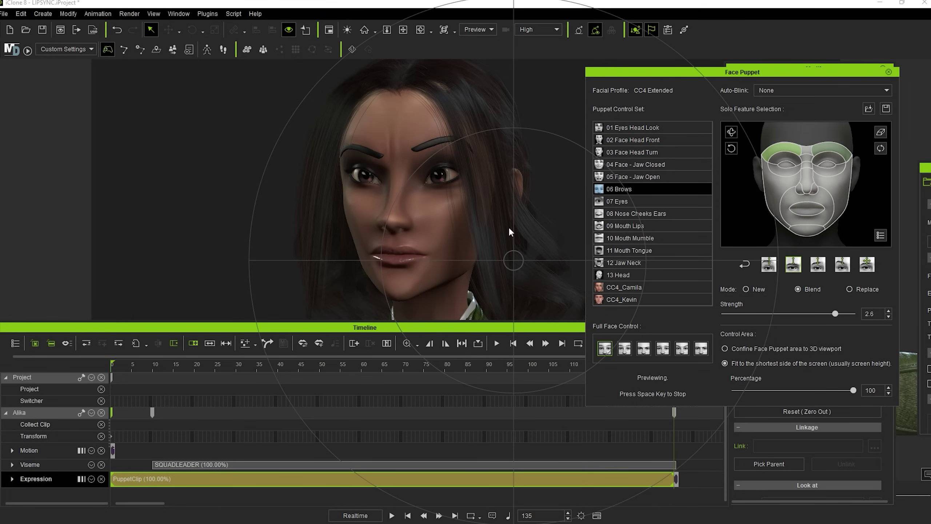
{"action": "key", "text": "space"}
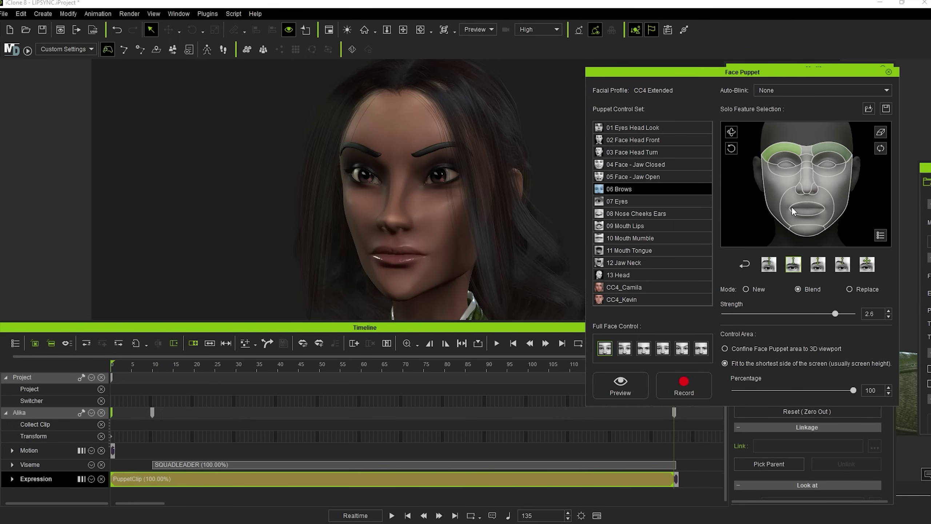
Return from the solo brow controls to the full face controls and look at the 10 Mouth Mumble set.
{"action": "left_click", "coordinate": [746, 264]}
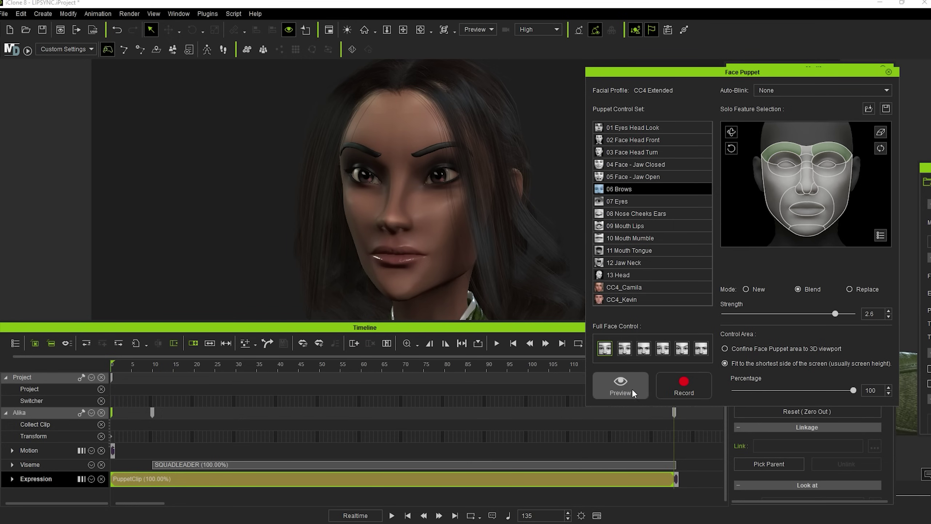
{"action": "left_click", "coordinate": [607, 251]}
{"action": "key", "text": "space"}
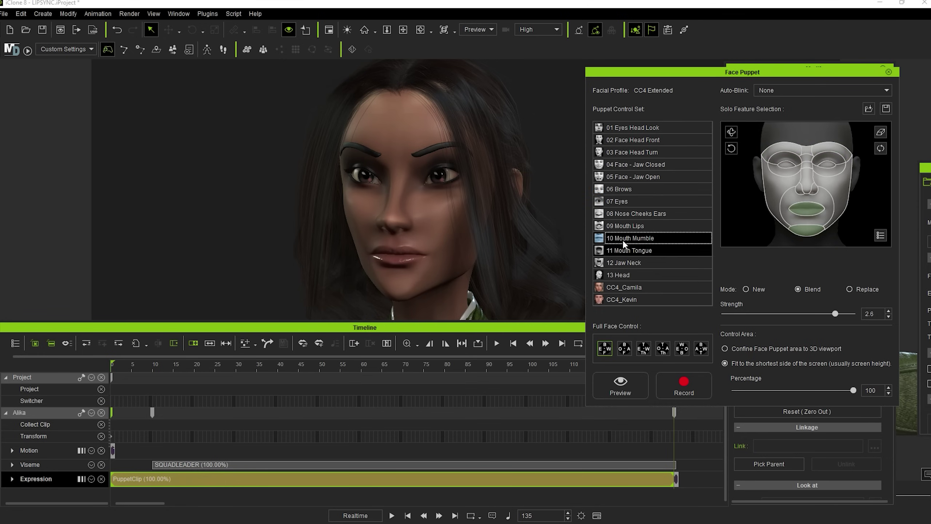
{"action": "key", "text": "space"}
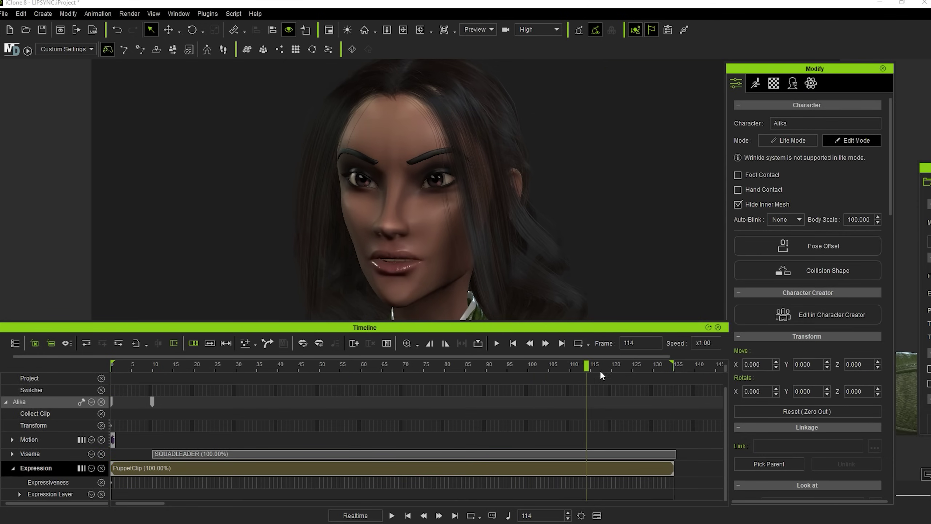
Delete the PuppetClip from the Expression track and place the playhead at frame 27.
{"action": "left_click", "coordinate": [381, 470]}
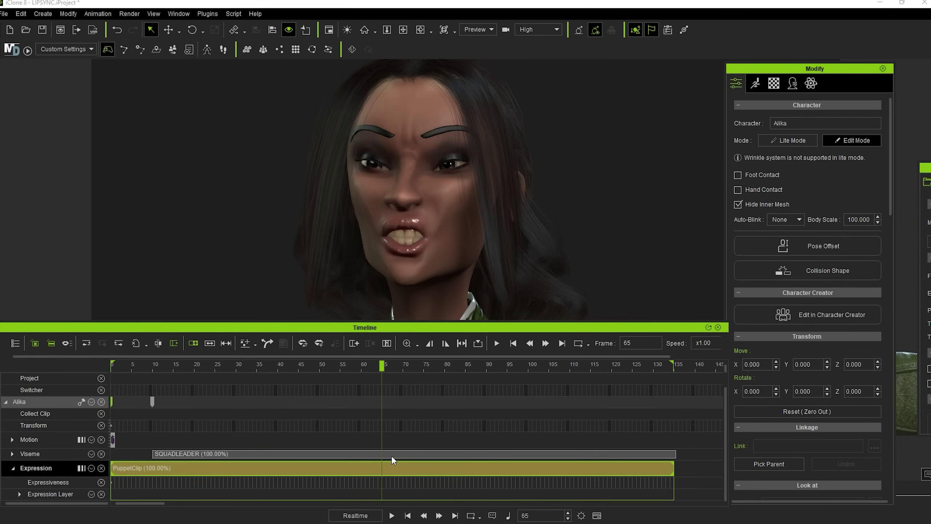
{"action": "key", "text": "Delete"}
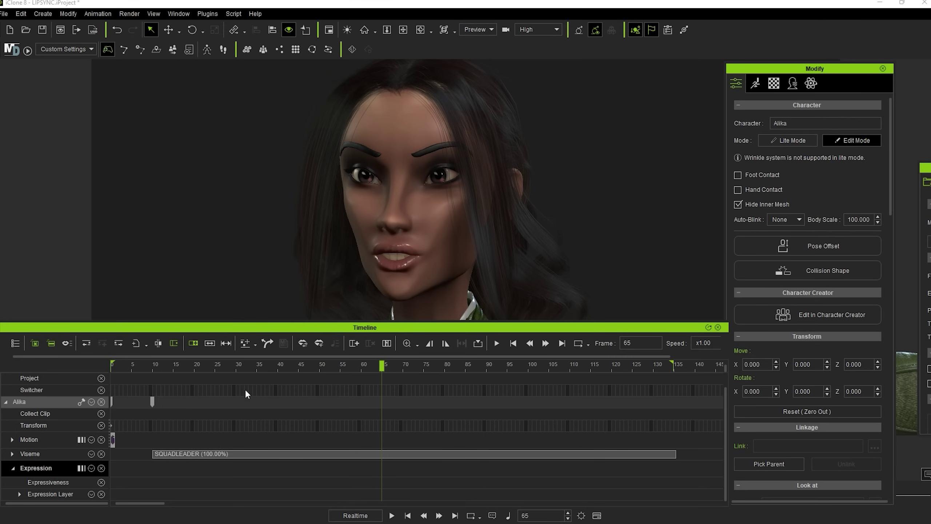
{"action": "left_click", "coordinate": [224, 364]}
Open the Face Key editor, look through its expression presets and modify categories, and return to muscle editing.
{"action": "left_click", "coordinate": [96, 12]}
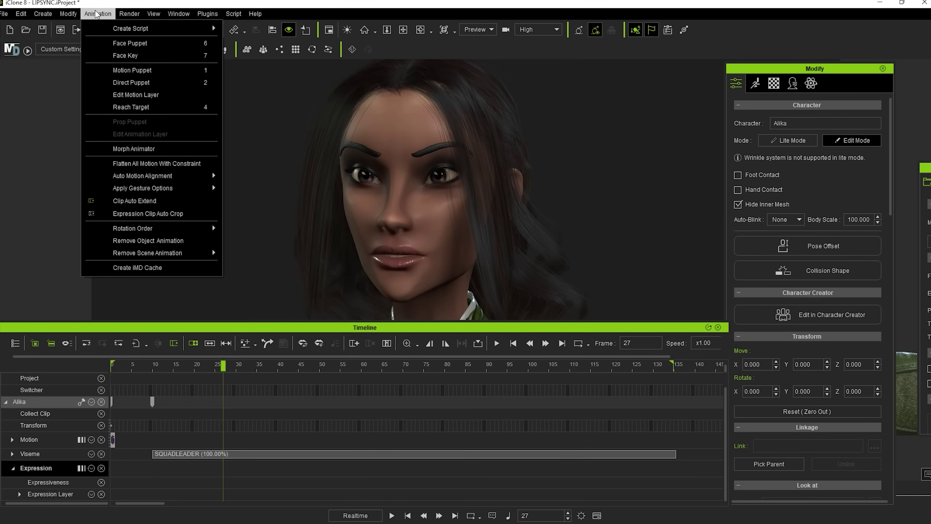
{"action": "left_click", "coordinate": [127, 55]}
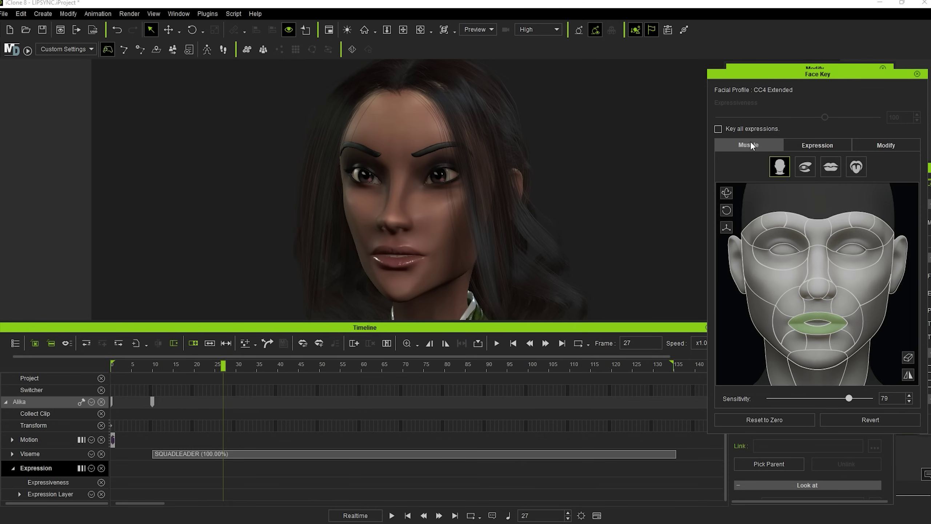
{"action": "left_click", "coordinate": [811, 145]}
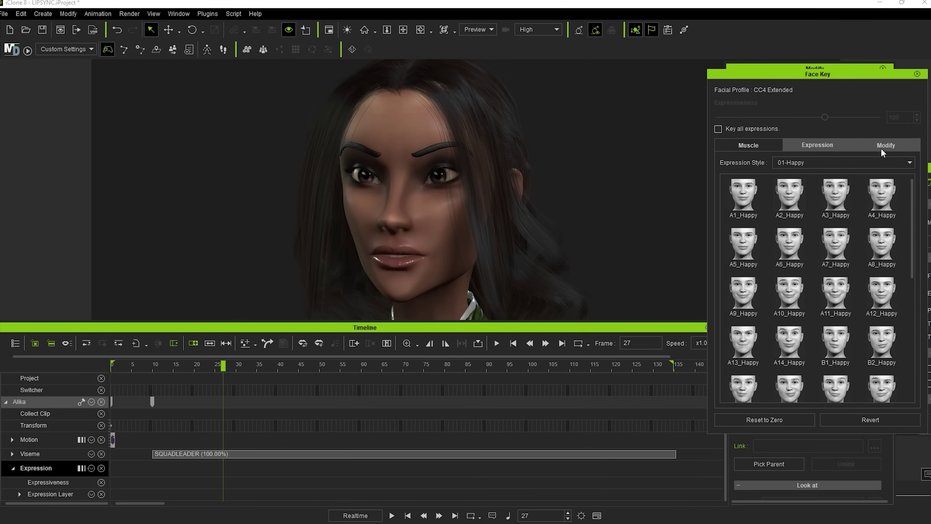
{"action": "left_click", "coordinate": [889, 145]}
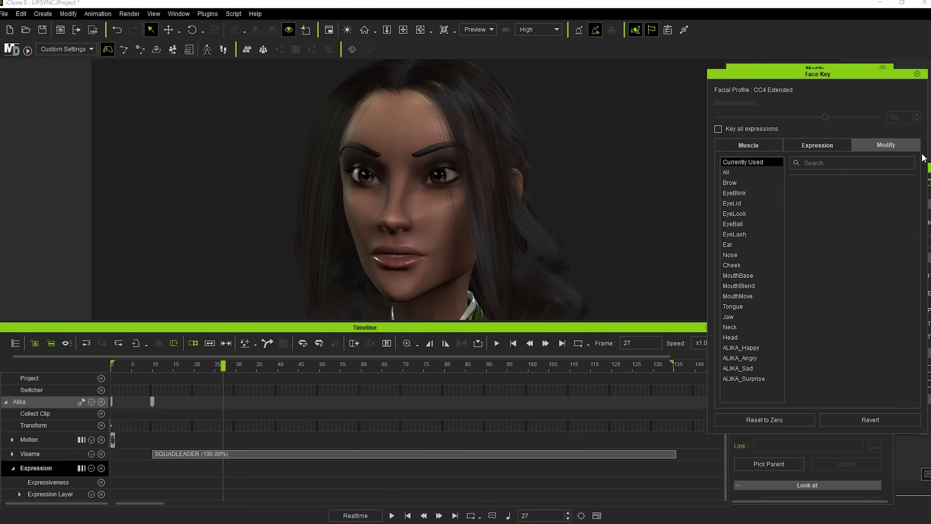
{"action": "left_click", "coordinate": [743, 153]}
Set zeroed expression keys at frames 0 and 135 so that a new expression clip spans the animation.
{"action": "left_click_drag", "start_coordinate": [151, 362], "coordinate": [96, 366]}
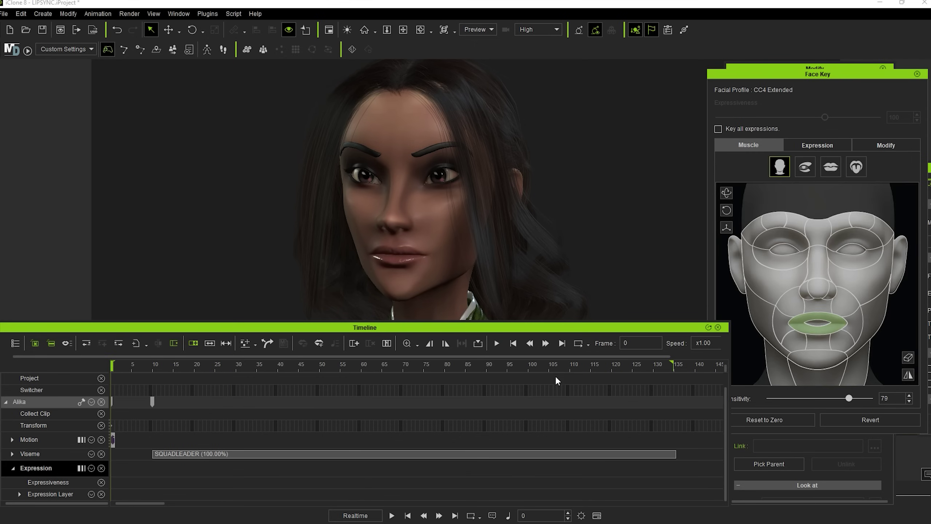
{"action": "left_click", "coordinate": [758, 419]}
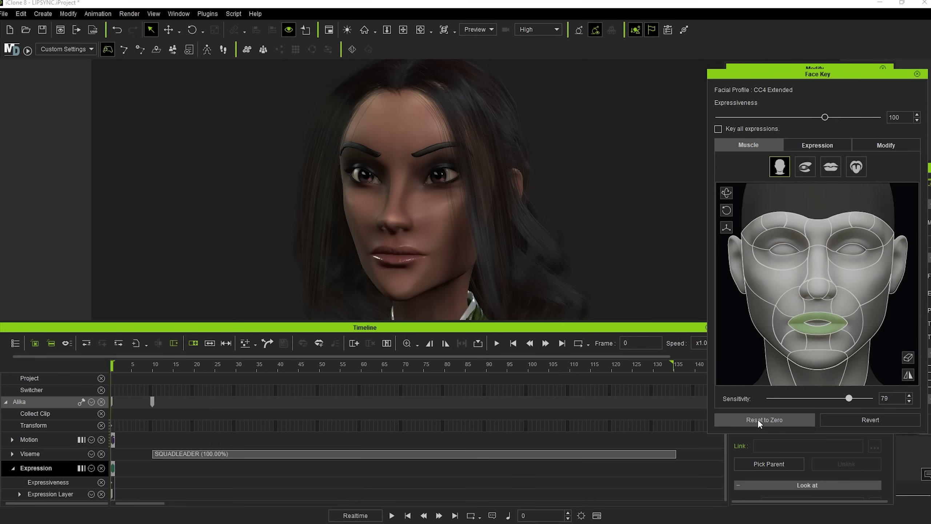
{"action": "left_click", "coordinate": [674, 365]}
{"action": "left_click", "coordinate": [675, 365]}
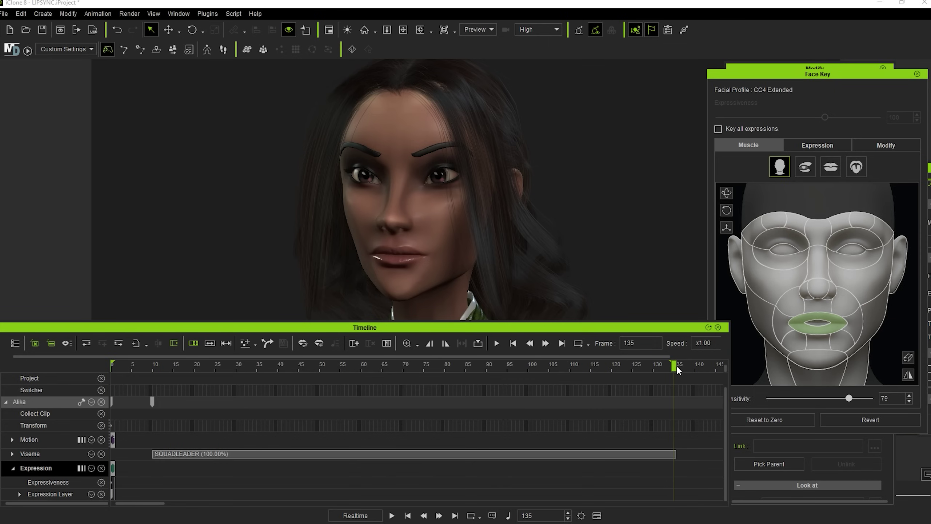
{"action": "left_click", "coordinate": [819, 363]}
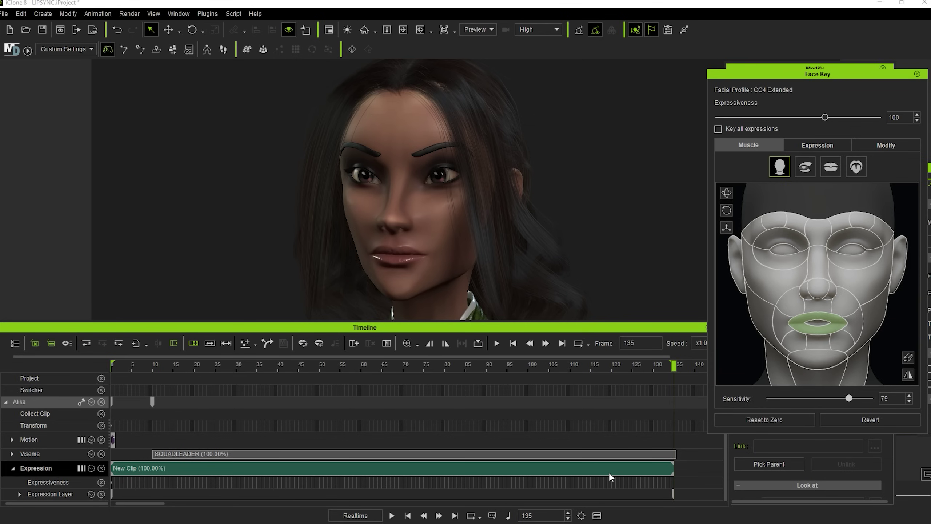
Enable keying of all expressions and pucker the lips with the mouth muscle region at frame 19.
{"action": "left_click", "coordinate": [513, 343]}
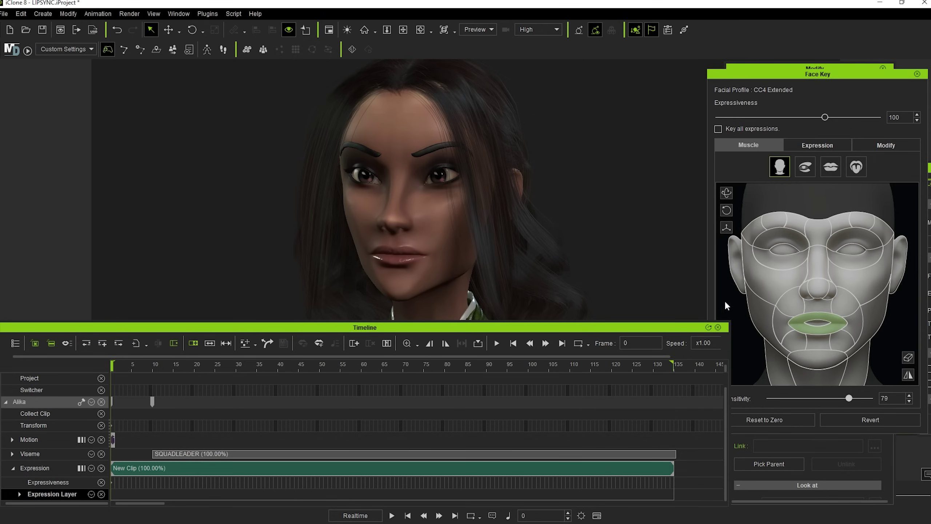
{"action": "left_click", "coordinate": [718, 129]}
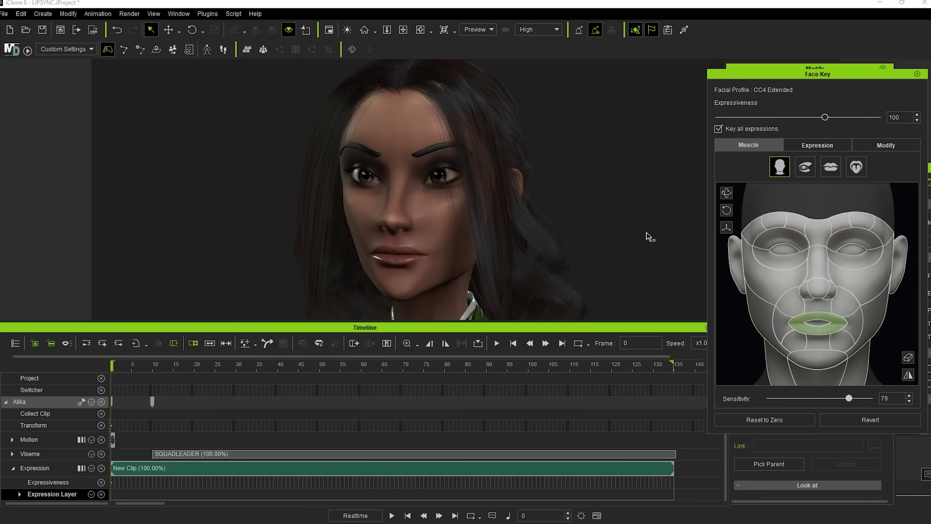
{"action": "left_click_drag", "start_coordinate": [149, 364], "coordinate": [189, 367]}
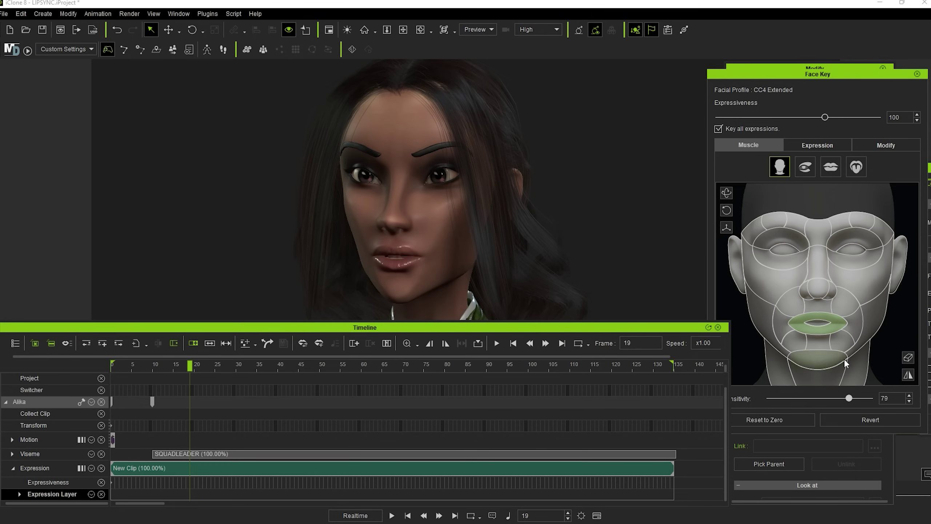
{"action": "left_click", "coordinate": [842, 319]}
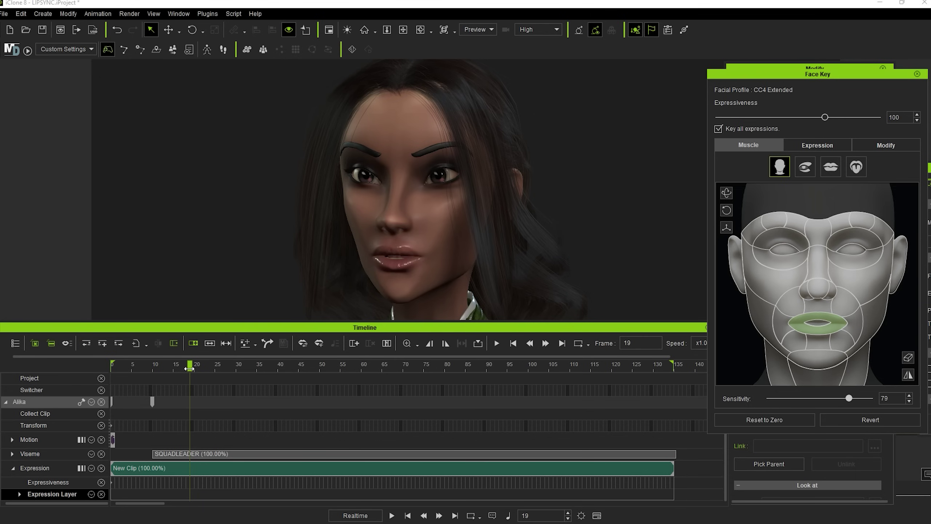
{"action": "left_click_drag", "start_coordinate": [816, 315], "coordinate": [817, 297]}
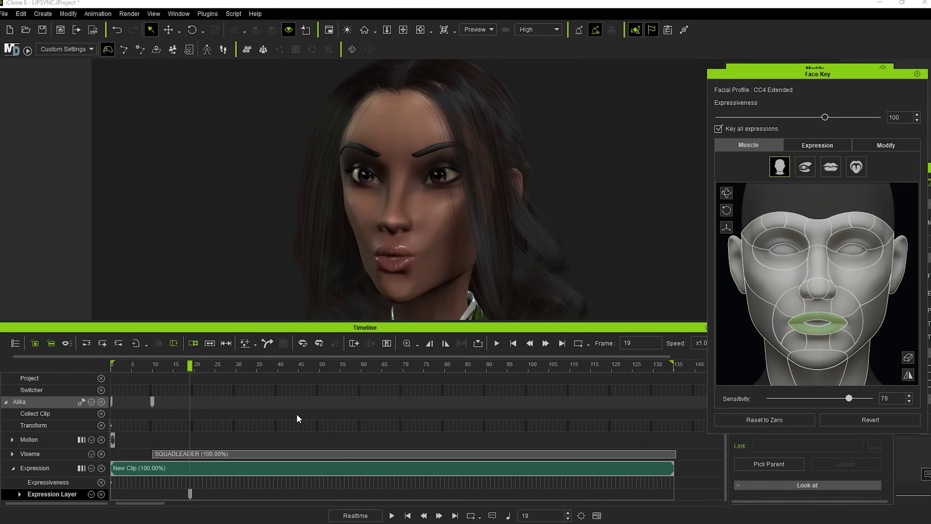
Add zeroed expression keys at frames 12 and 28, on either side of the lip pose.
{"action": "left_click", "coordinate": [190, 364]}
{"action": "left_click_drag", "start_coordinate": [189, 364], "coordinate": [164, 371]}
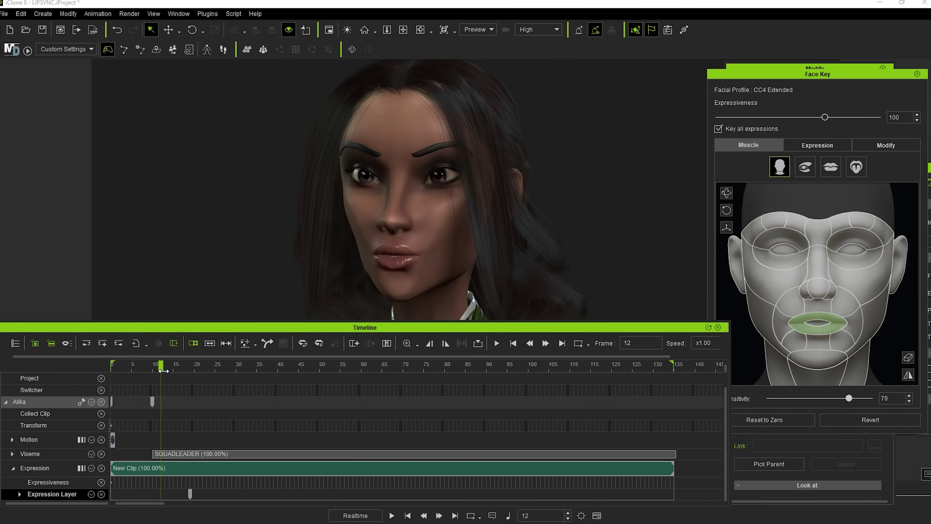
{"action": "left_click", "coordinate": [765, 419]}
{"action": "left_click", "coordinate": [765, 420]}
{"action": "left_click_drag", "start_coordinate": [160, 366], "coordinate": [227, 366]}
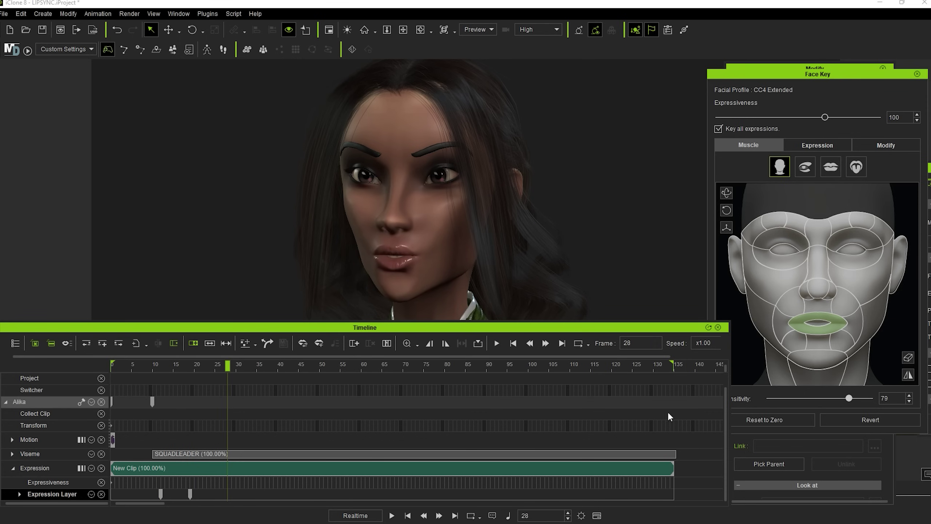
{"action": "left_click", "coordinate": [771, 417]}
{"action": "left_click", "coordinate": [771, 418]}
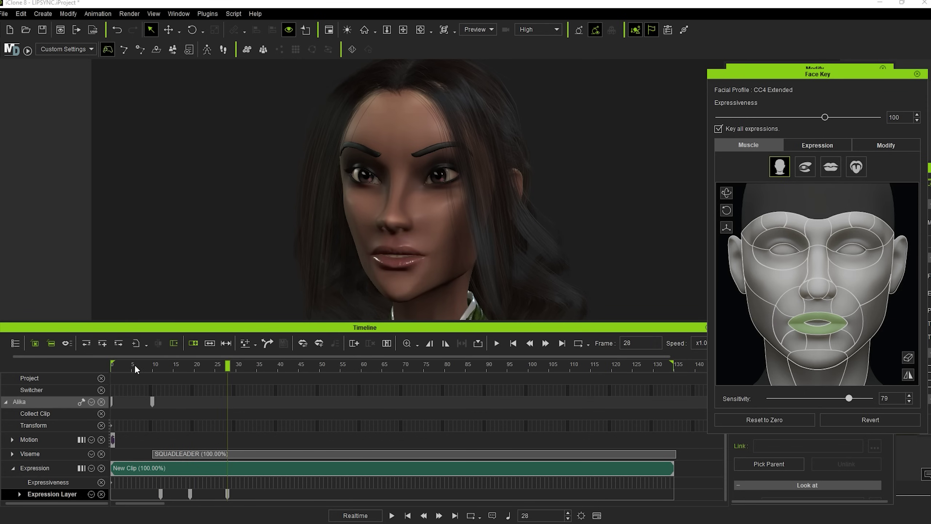
Check the lip transition and spread its outer Expression Layer keys to frame 8 and about frame 32.
{"action": "key", "text": "space"}
{"action": "left_click_drag", "start_coordinate": [142, 364], "coordinate": [211, 366]}
{"action": "left_click", "coordinate": [227, 493]}
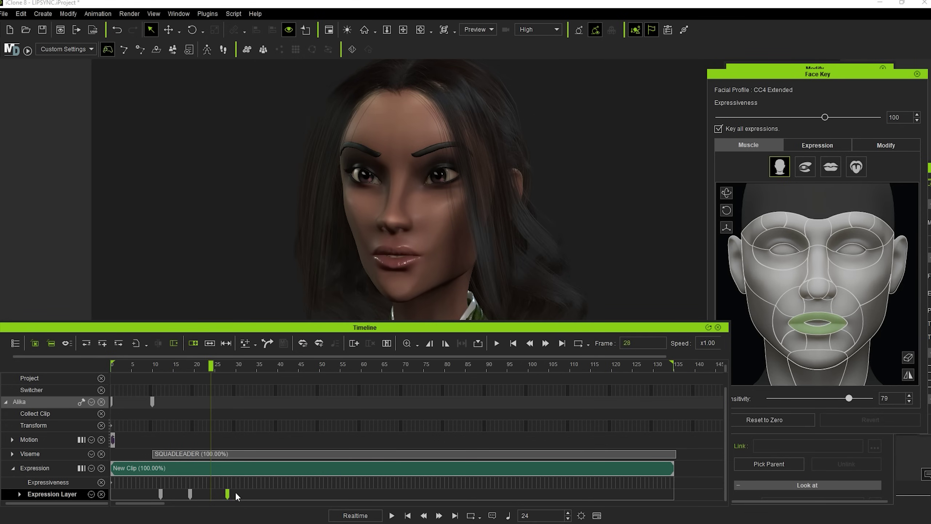
{"action": "left_click_drag", "start_coordinate": [227, 493], "coordinate": [243, 493]}
{"action": "left_click_drag", "start_coordinate": [160, 493], "coordinate": [144, 494]}
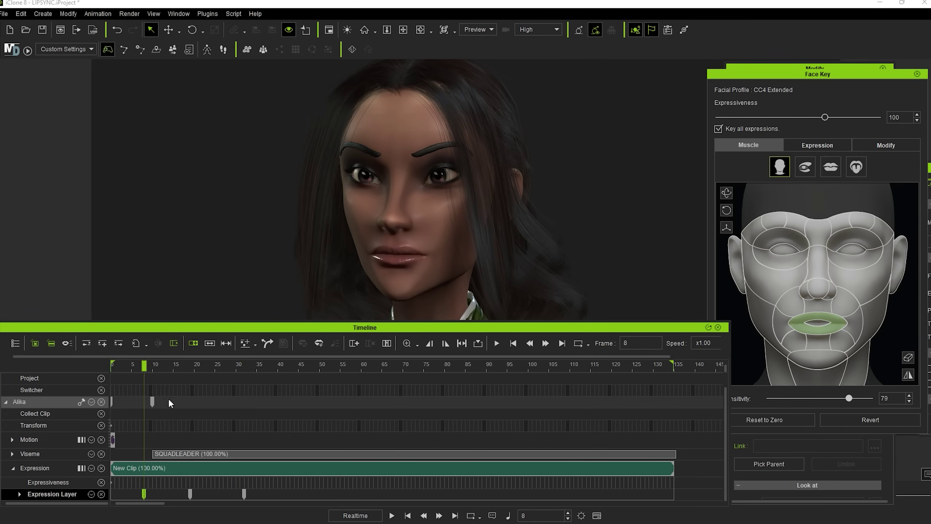
Review the playback and raise the upper-lip muscle region at frame 61.
{"action": "key", "text": "space"}
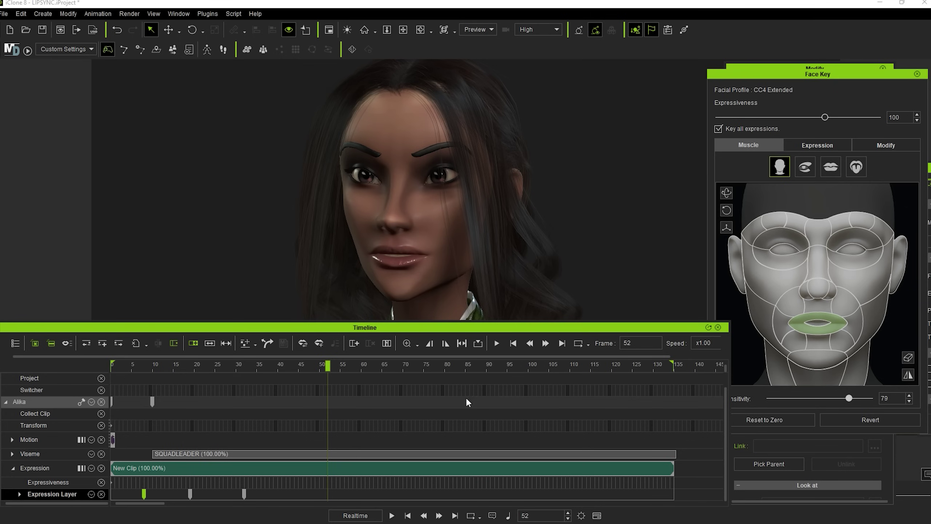
{"action": "mouse_move", "coordinate": [379, 368]}
{"action": "left_mouse_down"}
{"action": "mouse_move", "coordinate": [422, 365]}
{"action": "mouse_move", "coordinate": [346, 369]}
{"action": "mouse_move", "coordinate": [370, 374]}
{"action": "left_mouse_up"}
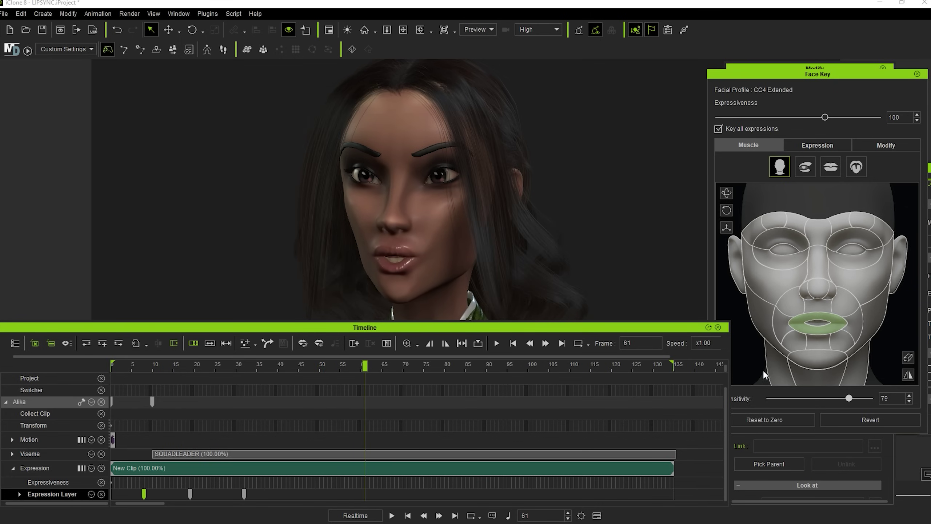
{"action": "left_click", "coordinate": [840, 326]}
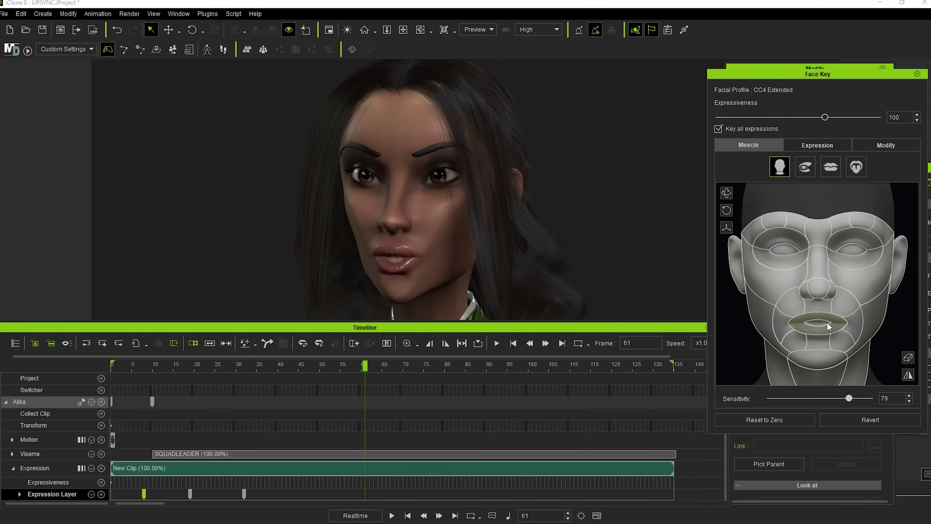
{"action": "left_click", "coordinate": [847, 305]}
{"action": "left_click_drag", "start_coordinate": [840, 307], "coordinate": [849, 298]}
Add zeroed expression keys at frames 55 and 69, on either side of the raised upper-lip pose.
{"action": "left_click_drag", "start_coordinate": [368, 369], "coordinate": [340, 370]}
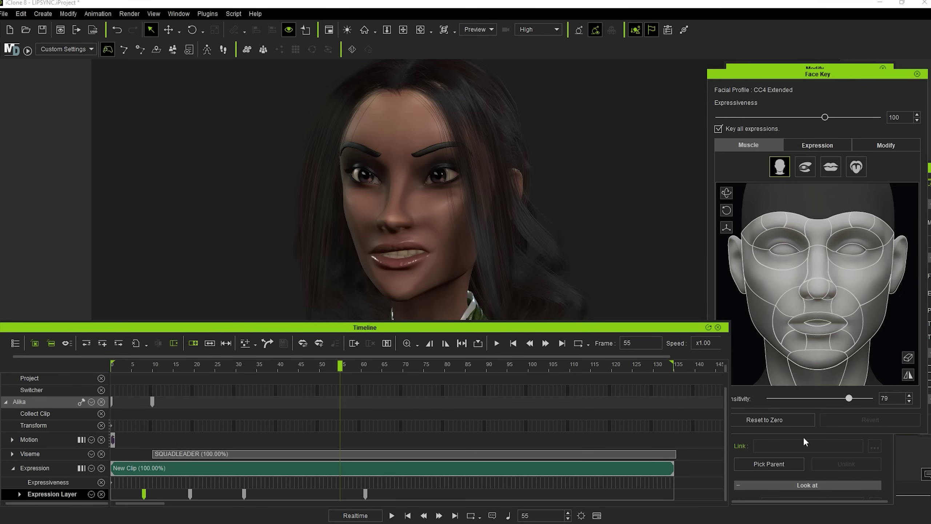
{"action": "left_click", "coordinate": [786, 422]}
{"action": "left_click", "coordinate": [398, 365]}
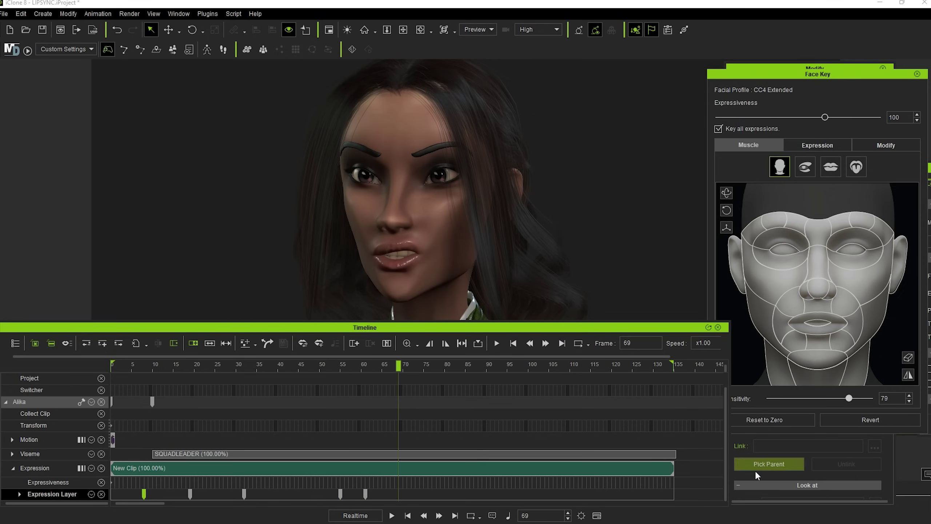
{"action": "left_click", "coordinate": [763, 422]}
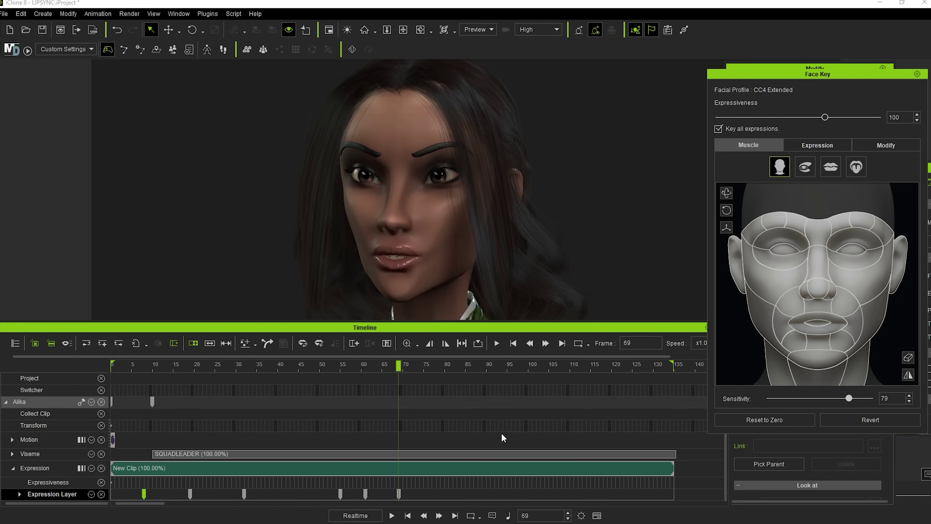
Refine the frame 61 key by adjusting the jaw with the chin muscle region, and play back from frame 41.
{"action": "left_click", "coordinate": [366, 493]}
{"action": "left_click", "coordinate": [822, 361]}
{"action": "left_click_drag", "start_coordinate": [816, 361], "coordinate": [814, 362]}
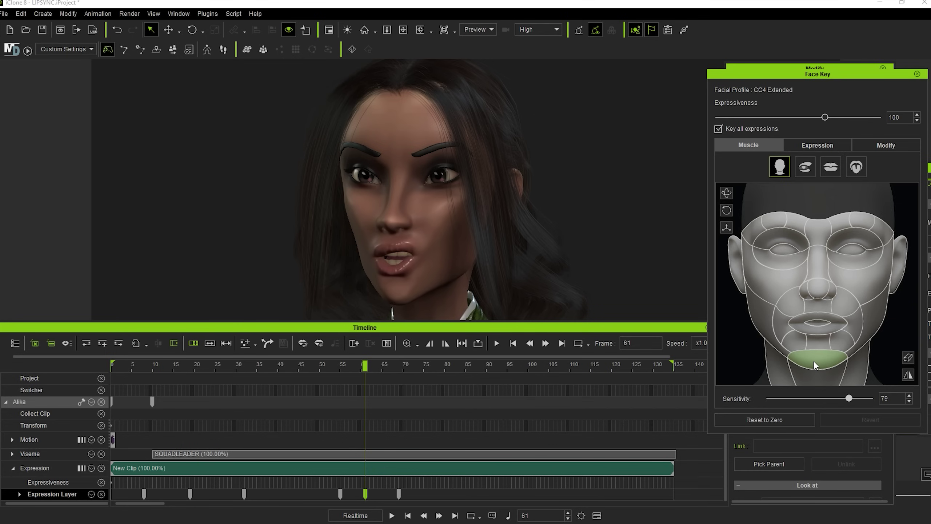
{"action": "left_click", "coordinate": [284, 366]}
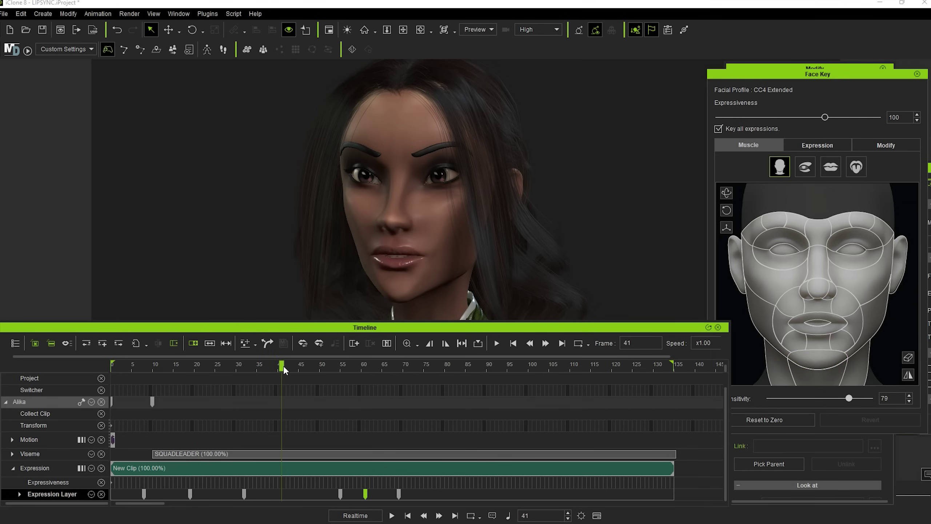
{"action": "key", "text": "space"}
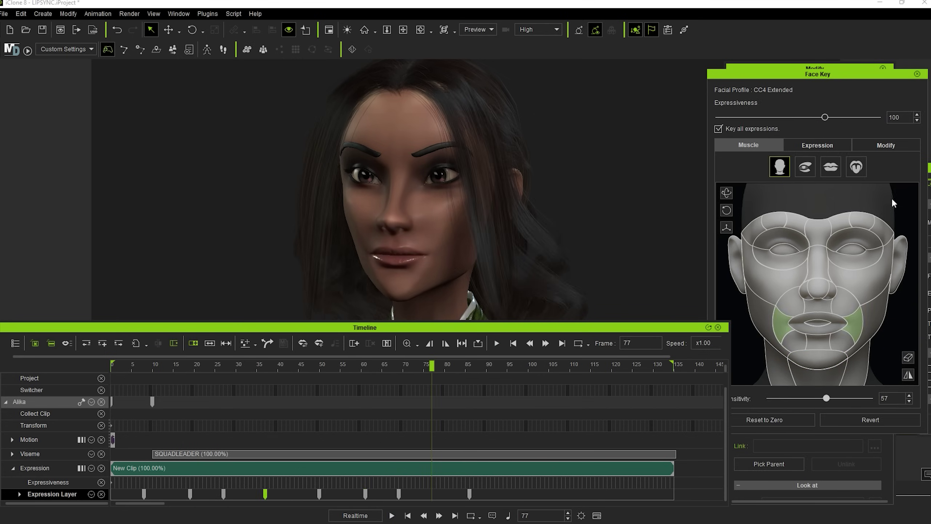
Choose the seventh mouth type, pull the lips up into a closed smile at frame 77, and play the result.
{"action": "left_click", "coordinate": [831, 167]}
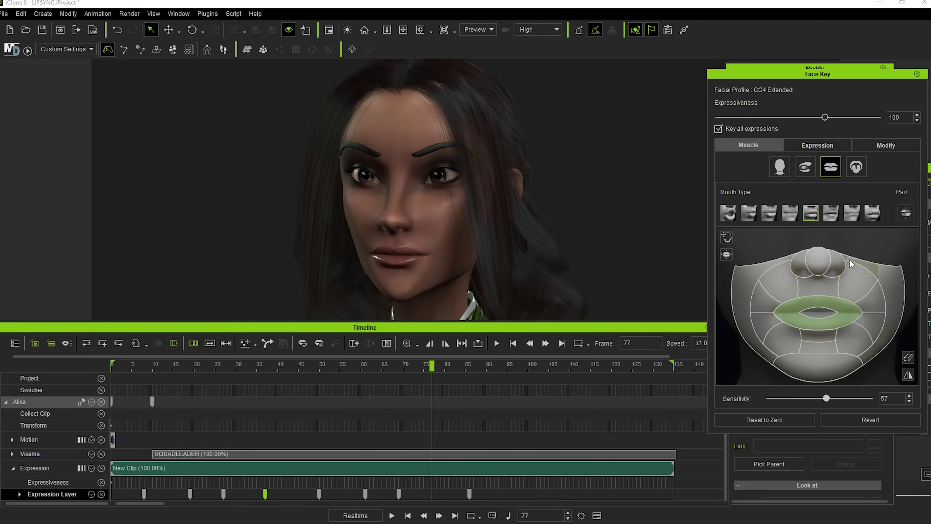
{"action": "left_click", "coordinate": [845, 215]}
{"action": "left_click_drag", "start_coordinate": [829, 291], "coordinate": [827, 261]}
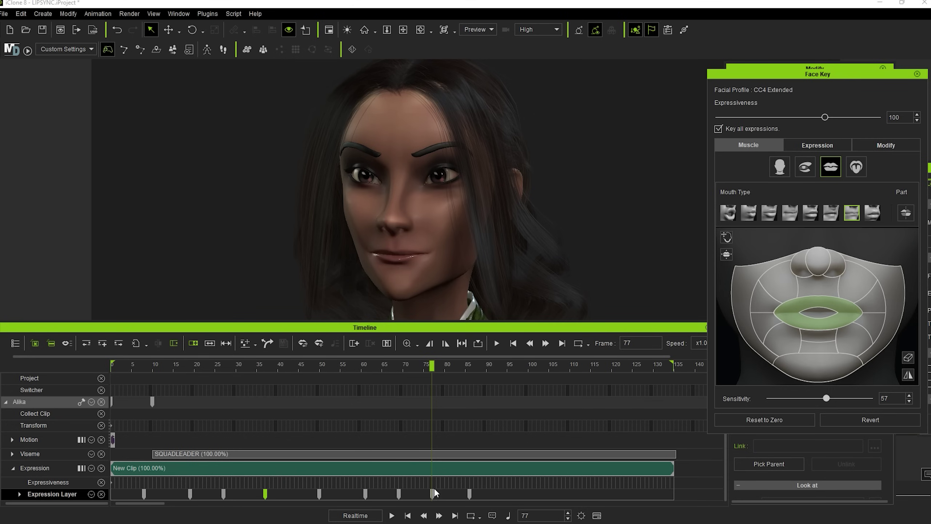
{"action": "left_click", "coordinate": [349, 364]}
{"action": "key", "text": "space"}
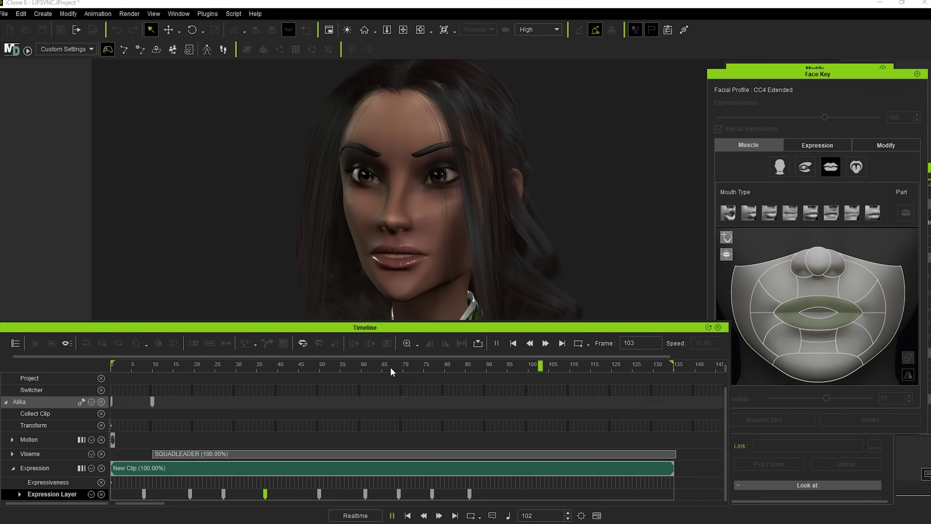
Pull the lips downward at frame 82 with the same mouth type and review the playback.
{"action": "left_click_drag", "start_coordinate": [402, 365], "coordinate": [456, 375]}
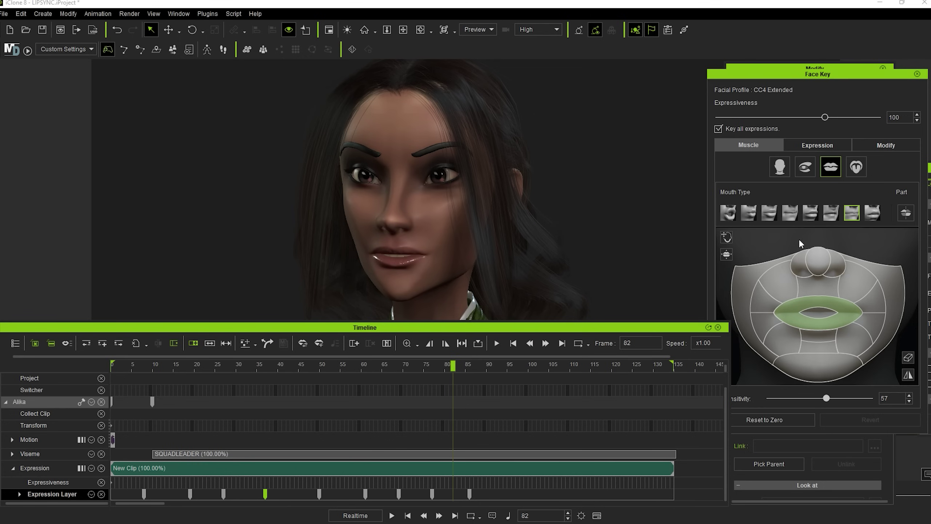
{"action": "left_click_drag", "start_coordinate": [830, 302], "coordinate": [829, 383]}
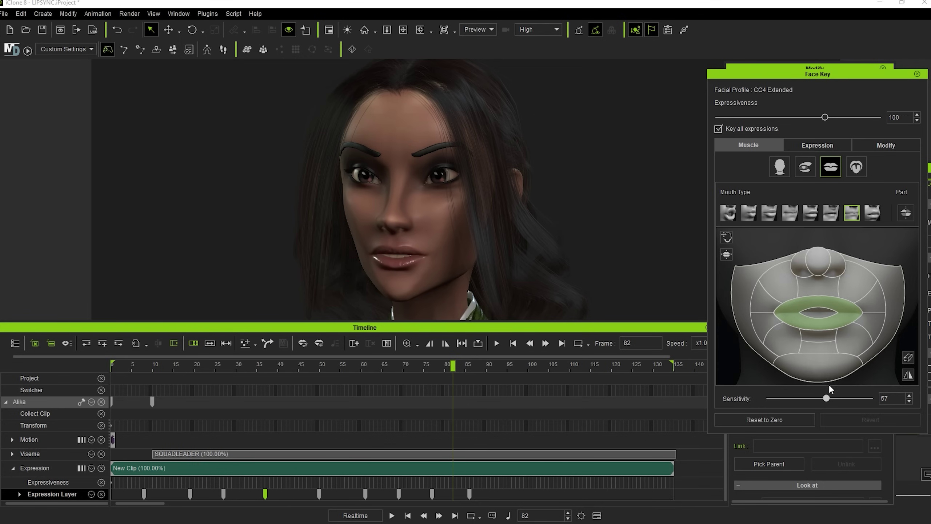
{"action": "key", "text": "space"}
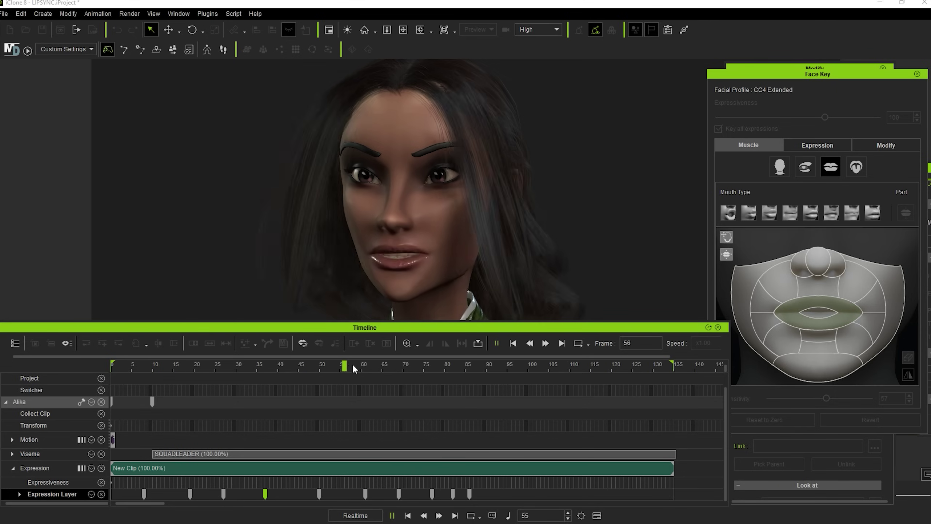
Look through the eye, inner-mouth and full-face muscle regions at frame 76.
{"action": "left_click", "coordinate": [427, 364]}
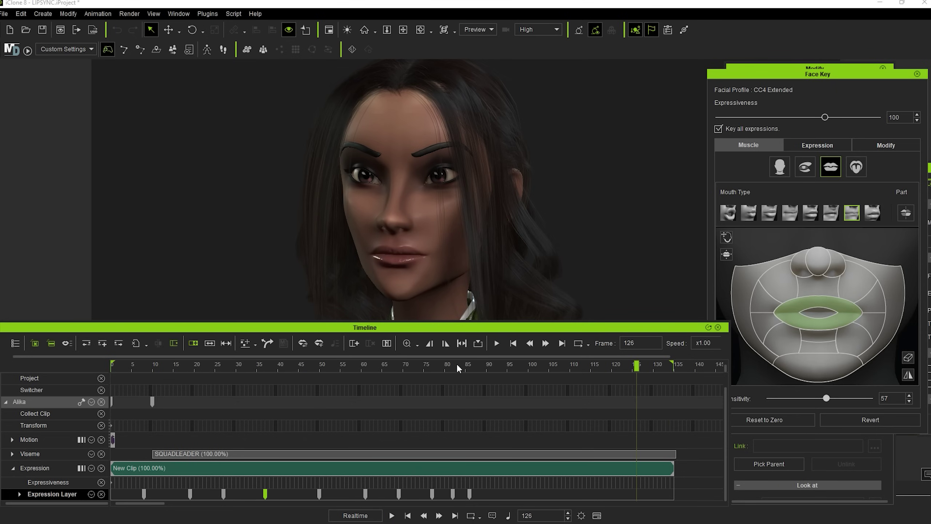
{"action": "left_click", "coordinate": [804, 168]}
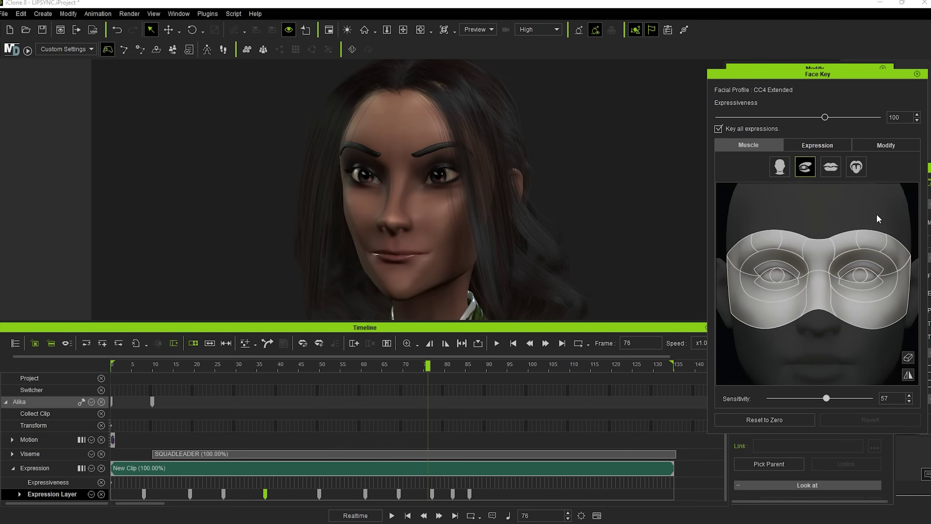
{"action": "left_click", "coordinate": [856, 167]}
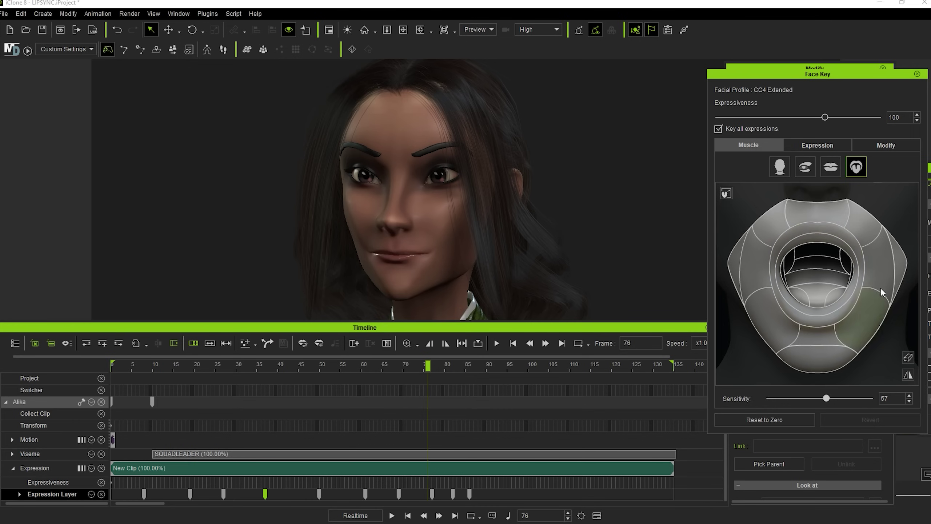
{"action": "left_click", "coordinate": [780, 168]}
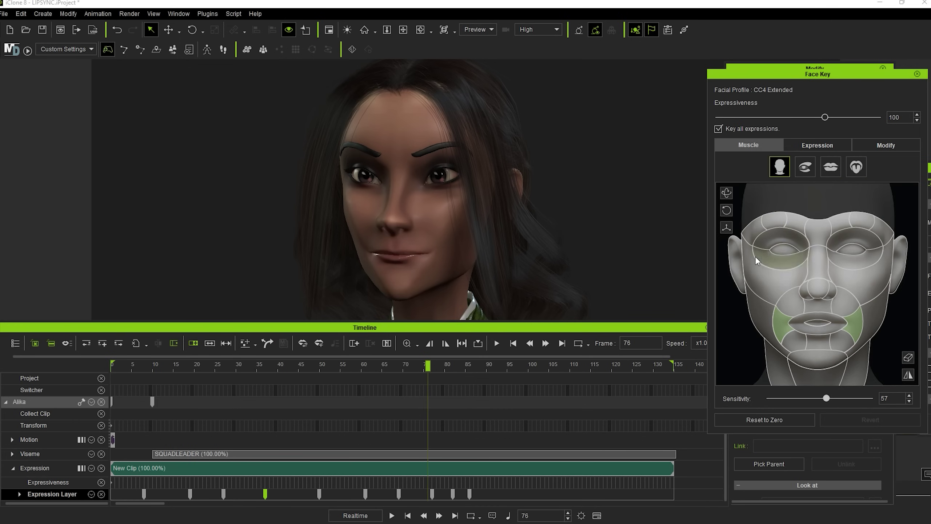
Smooth the expression clip slightly with raised Mouth Move and Mouth Base averages, and play back the result.
{"action": "left_click", "coordinate": [381, 365]}
{"action": "left_click_drag", "start_coordinate": [381, 365], "coordinate": [390, 365]}
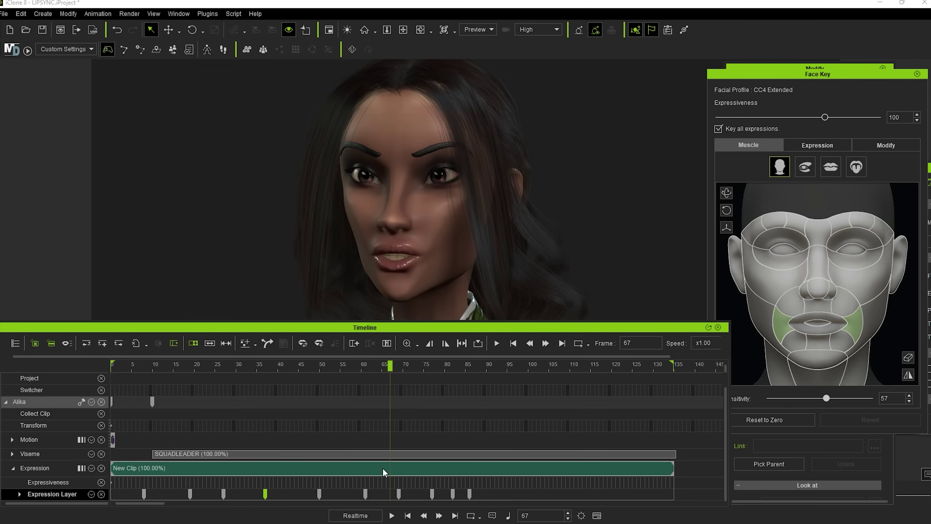
{"action": "left_click", "coordinate": [402, 468]}
{"action": "right_click", "coordinate": [402, 468]}
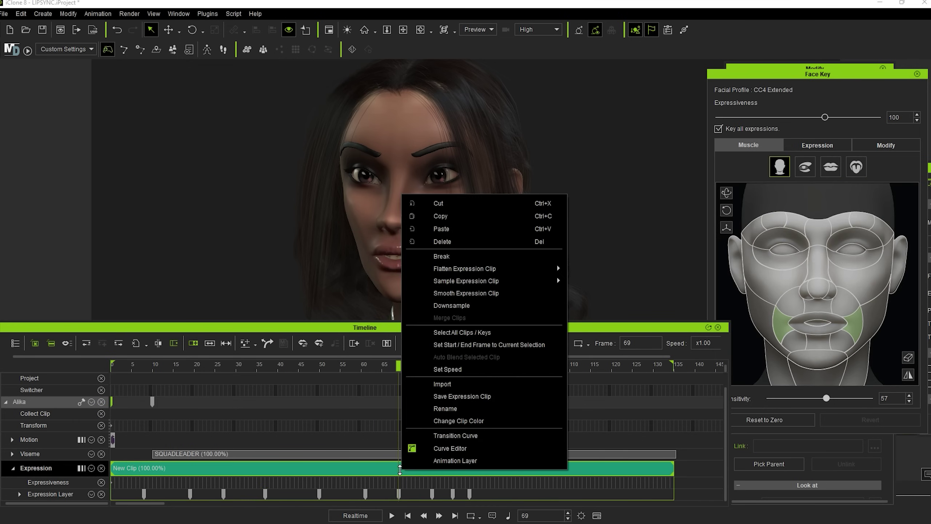
{"action": "left_click", "coordinate": [492, 295]}
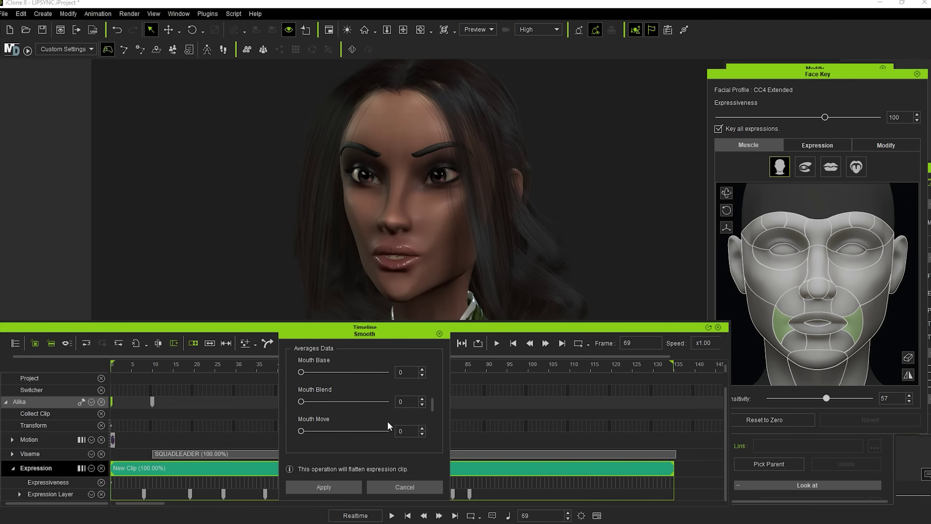
{"action": "left_click_drag", "start_coordinate": [301, 431], "coordinate": [304, 431]}
{"action": "left_click_drag", "start_coordinate": [301, 372], "coordinate": [304, 372]}
{"action": "left_click", "coordinate": [324, 486]}
{"action": "key", "text": "space"}
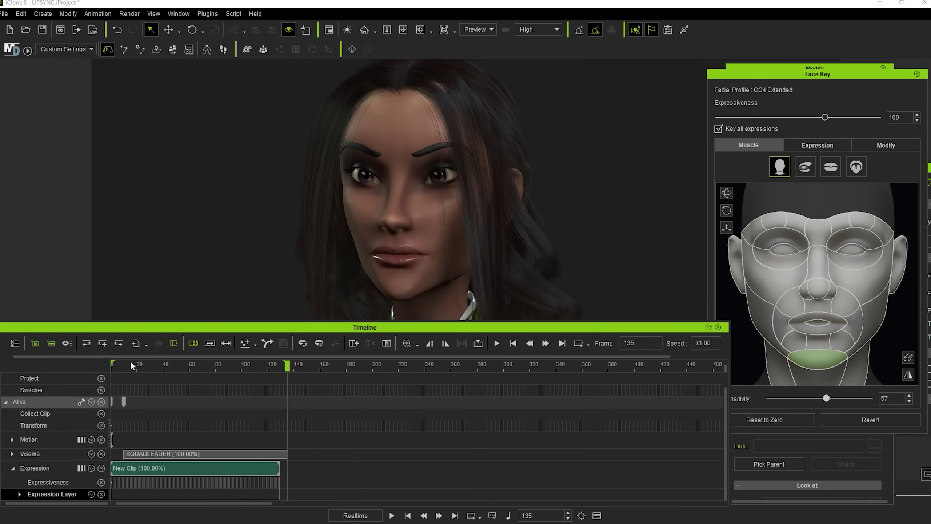
Key the A2_Angry preset from the 03-Angry expression style at frame 0 with expressiveness 88.
{"action": "left_click_drag", "start_coordinate": [130, 362], "coordinate": [101, 365]}
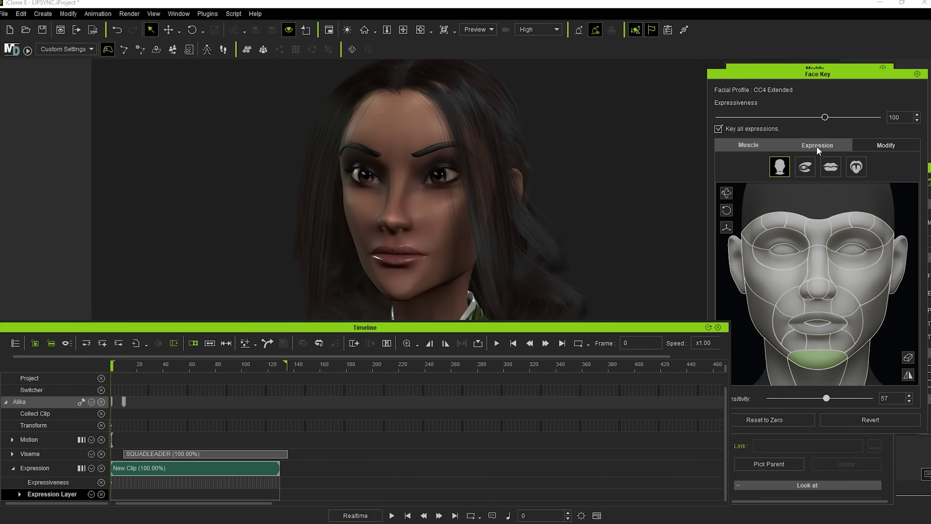
{"action": "left_click", "coordinate": [816, 146]}
{"action": "left_click", "coordinate": [793, 162]}
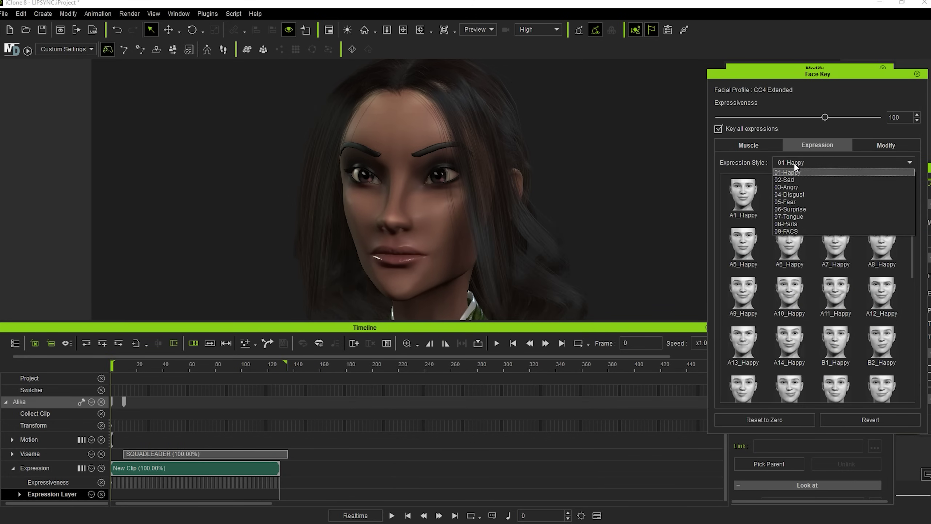
{"action": "left_click", "coordinate": [786, 187]}
{"action": "left_click", "coordinate": [747, 201]}
{"action": "mouse_move", "coordinate": [825, 117]}
{"action": "left_mouse_down"}
{"action": "mouse_move", "coordinate": [768, 127]}
{"action": "mouse_move", "coordinate": [834, 124]}
{"action": "mouse_move", "coordinate": [801, 126]}
{"action": "mouse_move", "coordinate": [812, 118]}
{"action": "left_mouse_up"}
{"action": "left_click", "coordinate": [787, 185]}
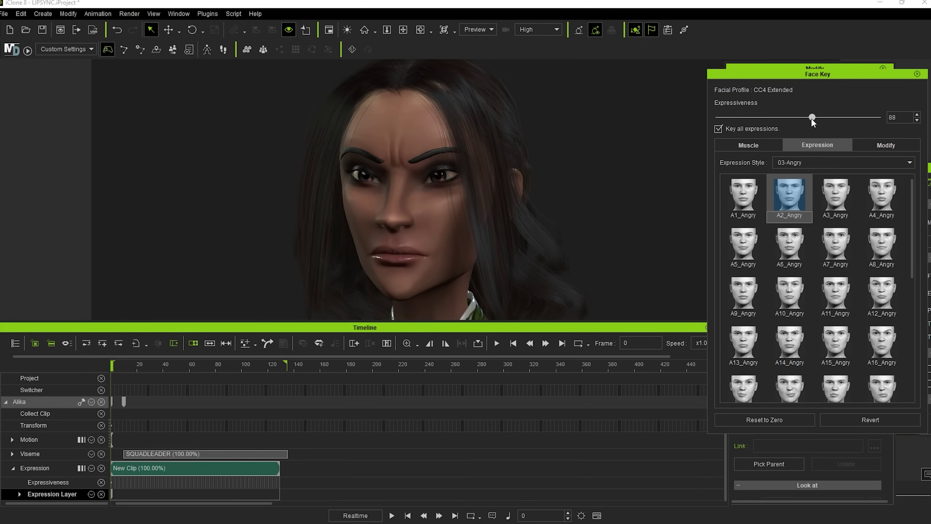
Key the A3_Angry preset at frame 34 with expressiveness 107.
{"action": "left_click_drag", "start_coordinate": [133, 366], "coordinate": [155, 370]}
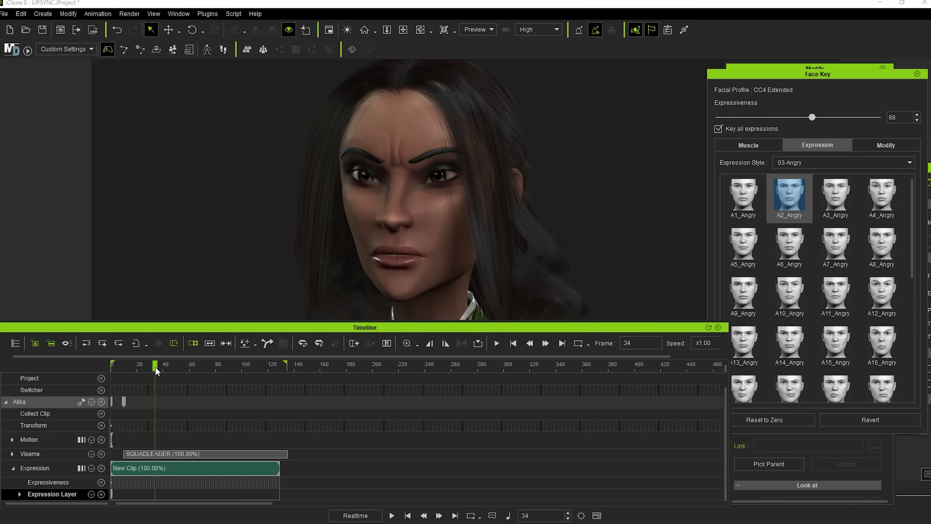
{"action": "left_click", "coordinate": [831, 198]}
{"action": "left_click_drag", "start_coordinate": [811, 118], "coordinate": [832, 118]}
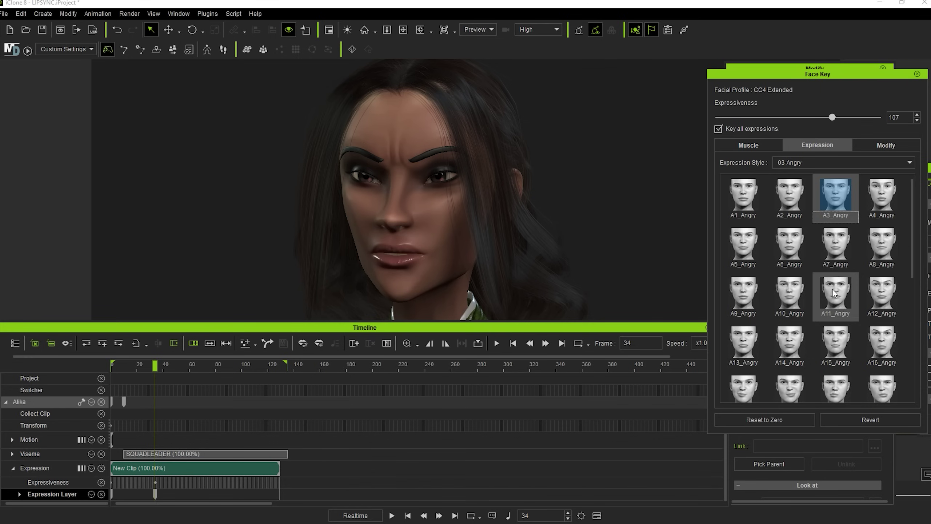
Key the A14_Angry preset at frame 62 and the A9_Angry preset at about frame 107.
{"action": "mouse_move", "coordinate": [182, 368]}
{"action": "left_mouse_down"}
{"action": "mouse_move", "coordinate": [200, 367]}
{"action": "mouse_move", "coordinate": [192, 366]}
{"action": "left_mouse_up"}
{"action": "left_click", "coordinate": [779, 340]}
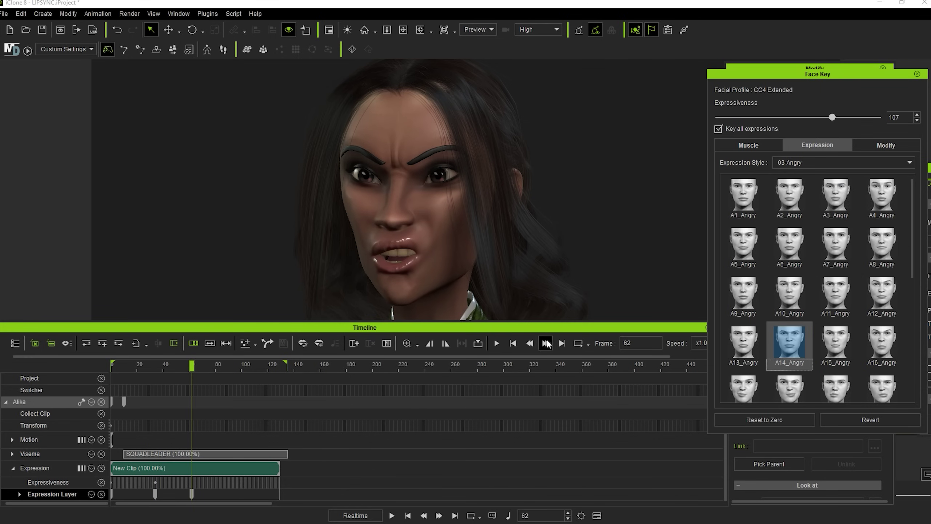
{"action": "left_click", "coordinate": [248, 366]}
{"action": "left_click", "coordinate": [729, 296]}
Play the angry expressions from frame 0 and set the expressiveness to 35 at frame 53.
{"action": "left_click", "coordinate": [116, 366]}
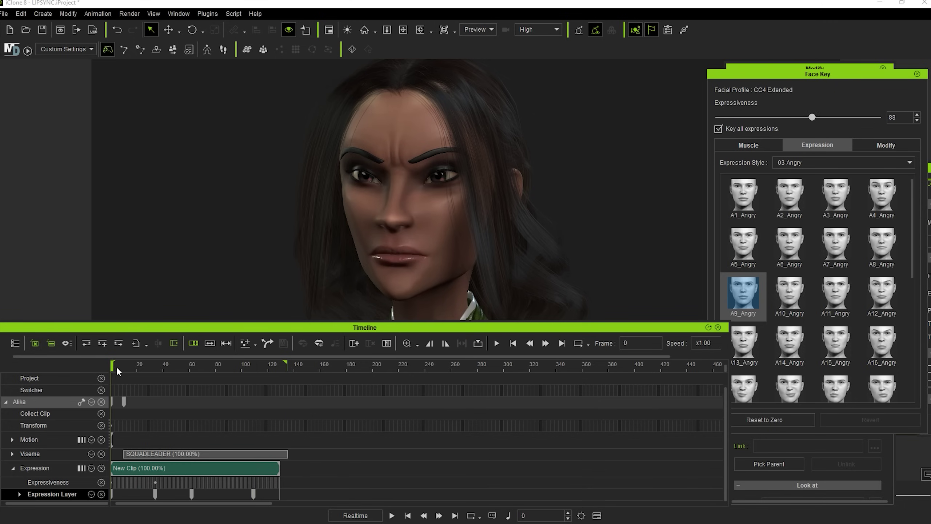
{"action": "key", "text": "space"}
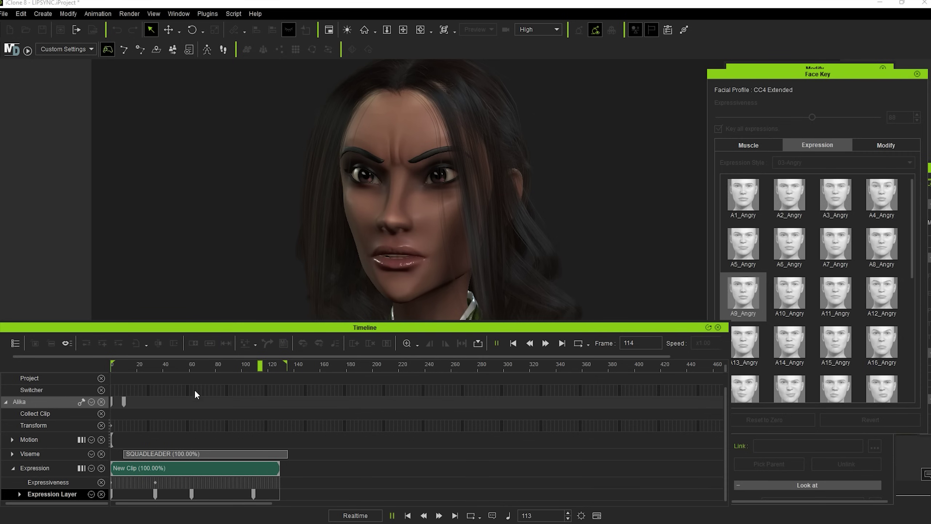
{"action": "key", "text": "space"}
{"action": "left_click_drag", "start_coordinate": [173, 367], "coordinate": [184, 366]}
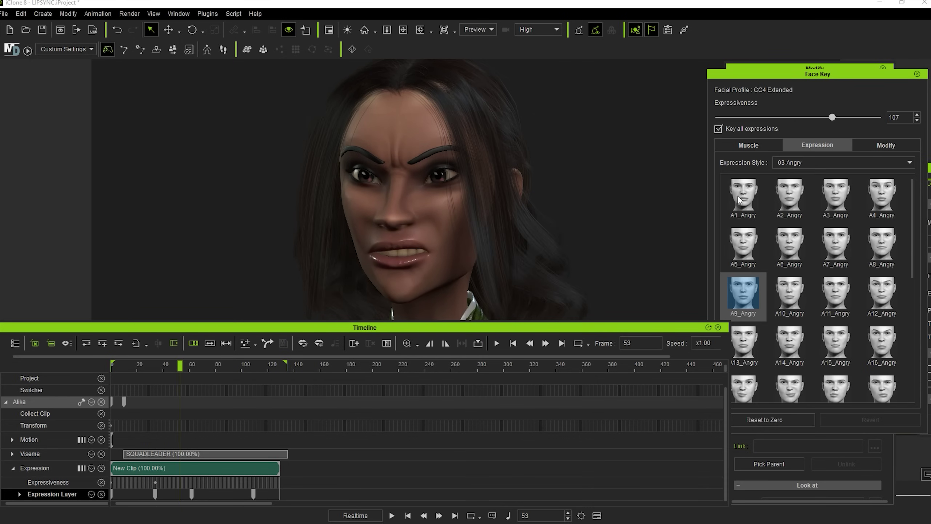
{"action": "left_click_drag", "start_coordinate": [832, 118], "coordinate": [755, 118]}
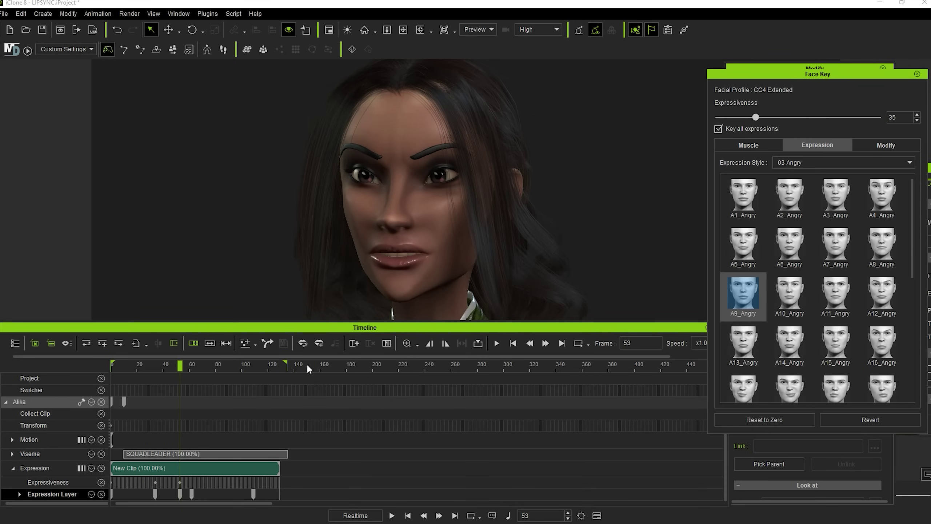
Raise the expressiveness at frame 62 and set it to 34 at frame 82.
{"action": "mouse_move", "coordinate": [180, 366]}
{"action": "left_mouse_down"}
{"action": "mouse_move", "coordinate": [207, 364]}
{"action": "mouse_move", "coordinate": [188, 367]}
{"action": "left_mouse_up"}
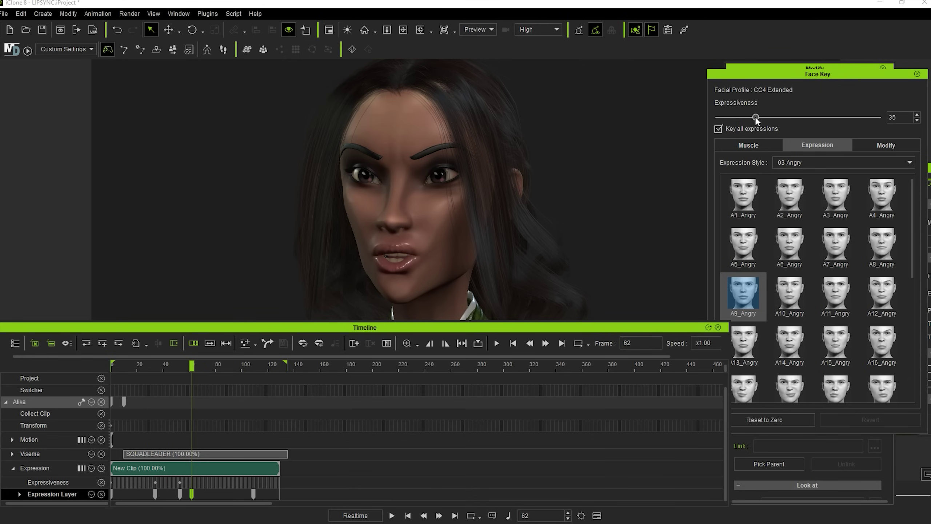
{"action": "left_click_drag", "start_coordinate": [756, 117], "coordinate": [813, 118]}
{"action": "left_click_drag", "start_coordinate": [192, 366], "coordinate": [218, 366]}
{"action": "left_click_drag", "start_coordinate": [834, 120], "coordinate": [761, 119]}
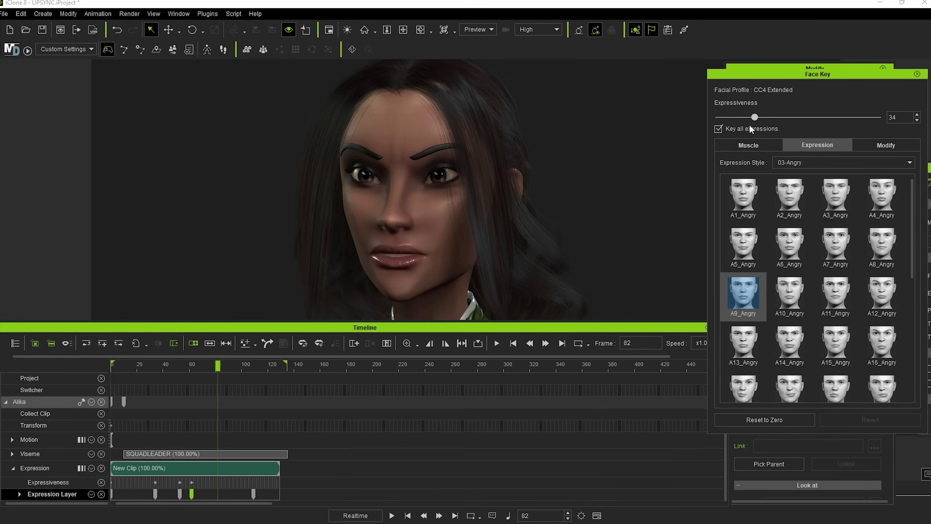
Reset the face to zero at frame 0 and key a neutral face at frame 135 by nudging Nose_Sneer_L and returning it to 0.
{"action": "key", "text": "space"}
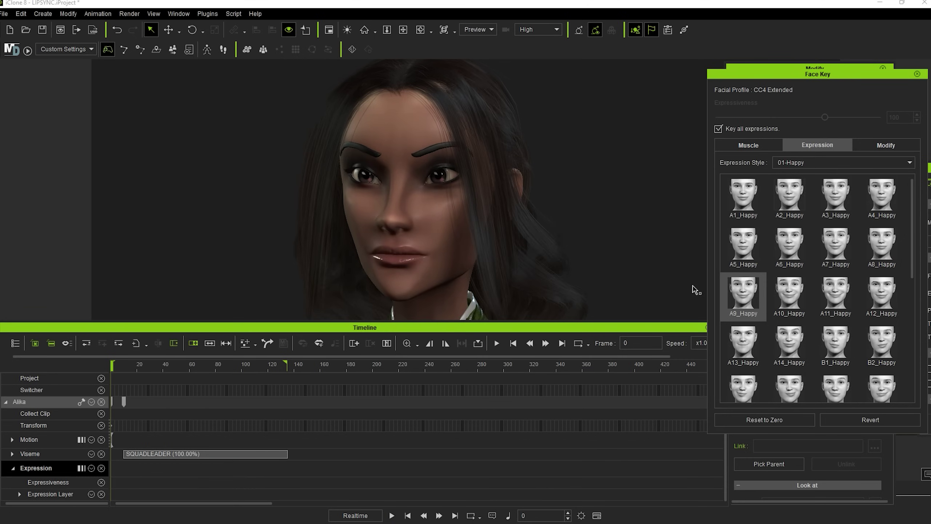
{"action": "left_click", "coordinate": [889, 144]}
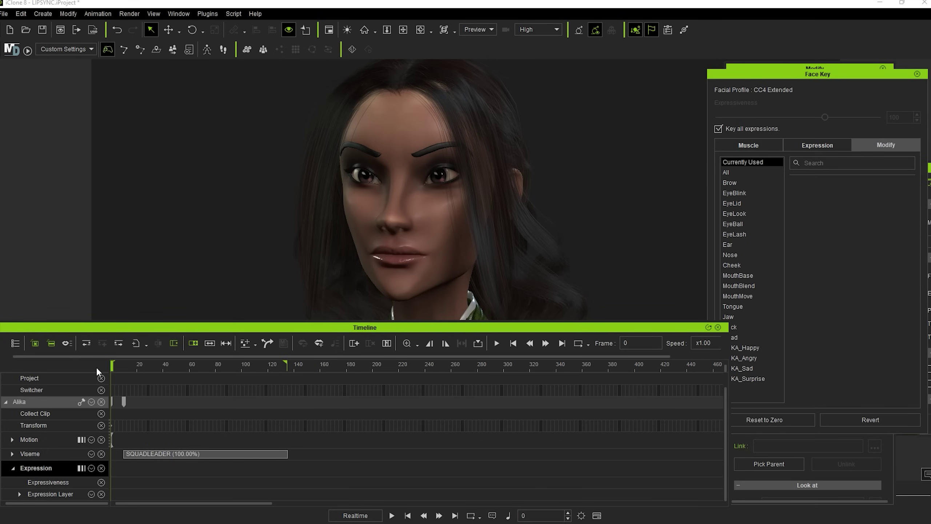
{"action": "left_click", "coordinate": [772, 420]}
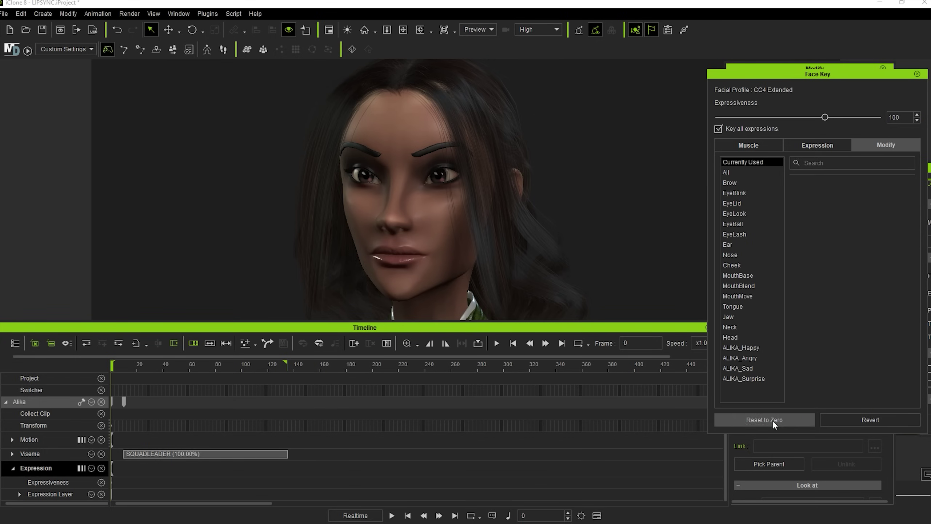
{"action": "left_click_drag", "start_coordinate": [262, 365], "coordinate": [287, 366]}
{"action": "left_click", "coordinate": [739, 255]}
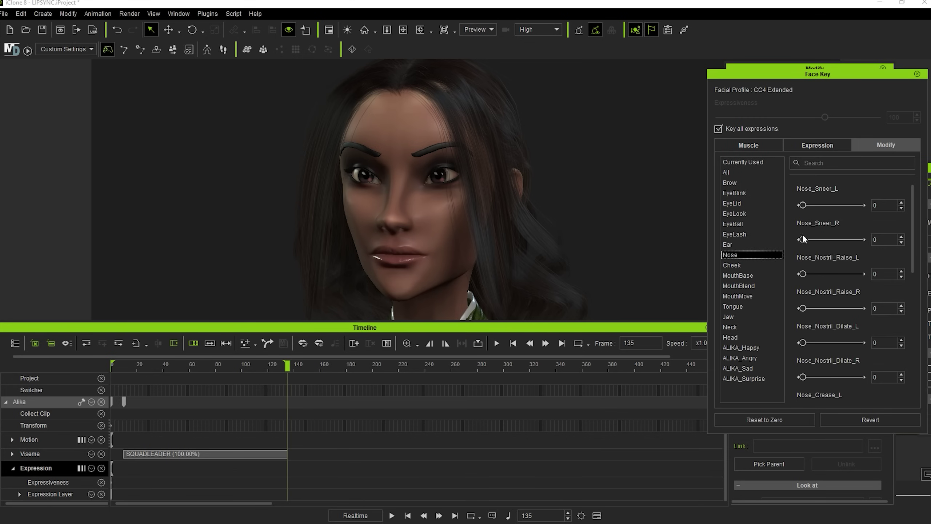
{"action": "left_click_drag", "start_coordinate": [821, 207], "coordinate": [779, 204]}
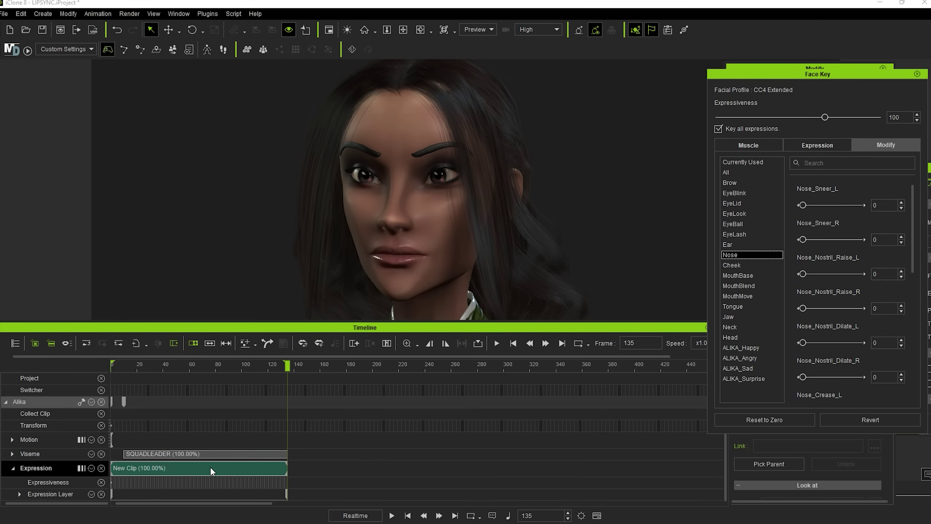
Key Mouth_Up_Upper_L at 86 on frame 63, key the face at zero around frames 49 and 79, and play the result.
{"action": "mouse_move", "coordinate": [183, 362]}
{"action": "left_mouse_down"}
{"action": "mouse_move", "coordinate": [218, 365]}
{"action": "mouse_move", "coordinate": [176, 365]}
{"action": "mouse_move", "coordinate": [198, 366]}
{"action": "left_mouse_up"}
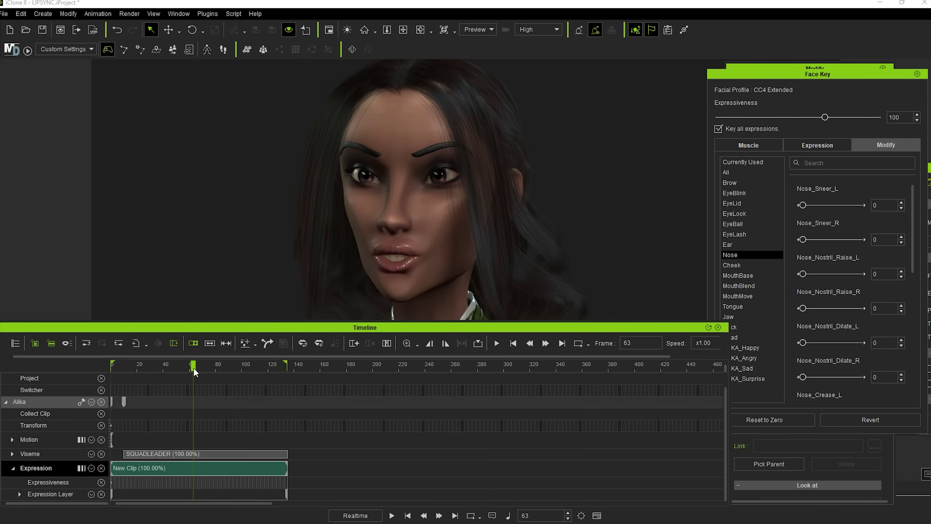
{"action": "left_click", "coordinate": [759, 295]}
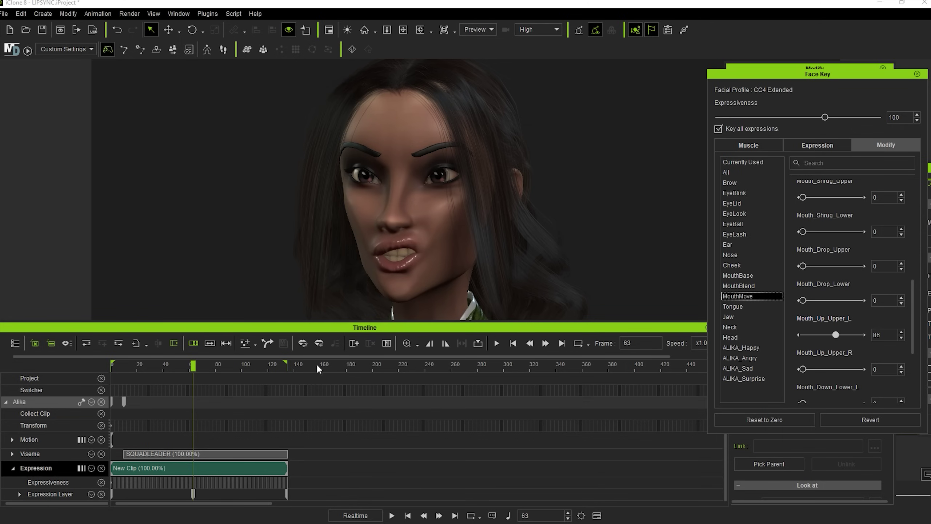
{"action": "mouse_move", "coordinate": [194, 365]}
{"action": "left_mouse_down"}
{"action": "mouse_move", "coordinate": [178, 366]}
{"action": "mouse_move", "coordinate": [212, 366]}
{"action": "left_mouse_up"}
{"action": "left_click", "coordinate": [764, 420]}
{"action": "left_click", "coordinate": [748, 422]}
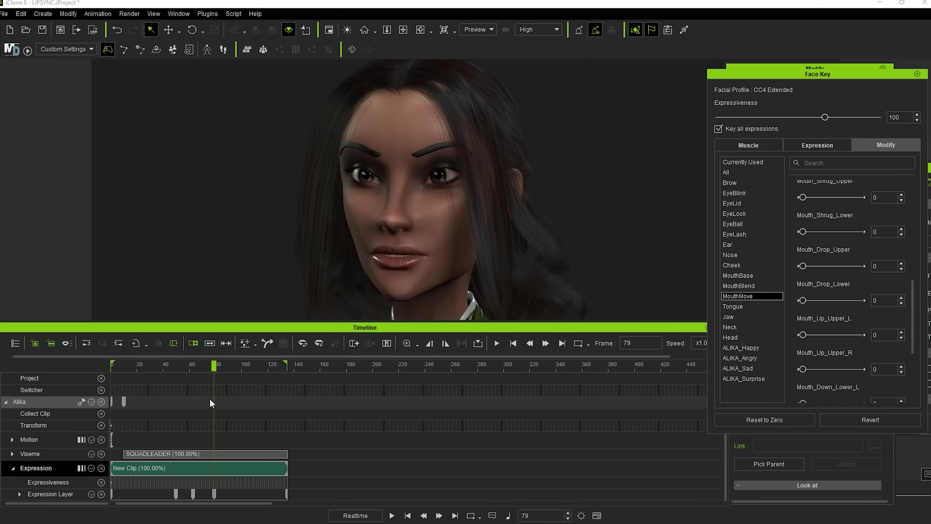
{"action": "key", "text": "space"}
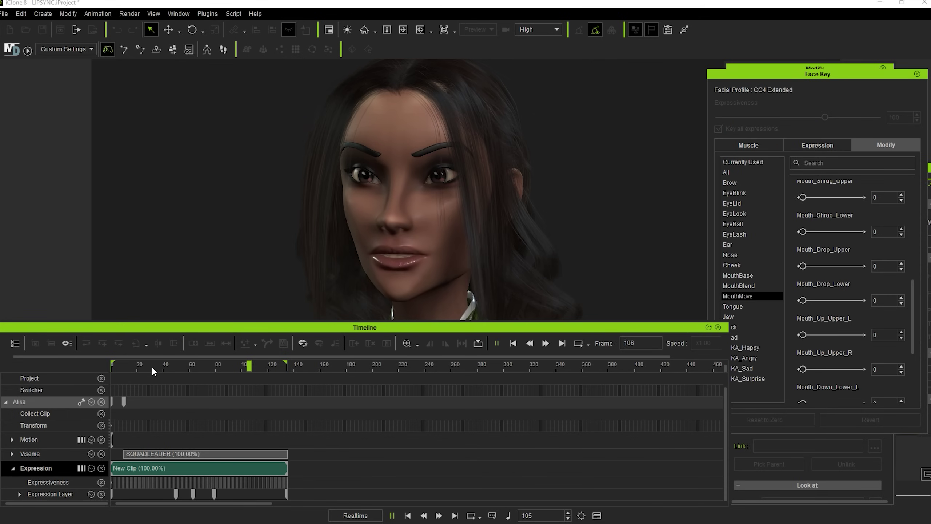
Record Face Puppet passes with the fourth full face control of 07 Eyes from frame 0 and the last one of 01 Eyes Head Look.
{"action": "left_click", "coordinate": [476, 215]}
{"action": "left_click", "coordinate": [106, 13]}
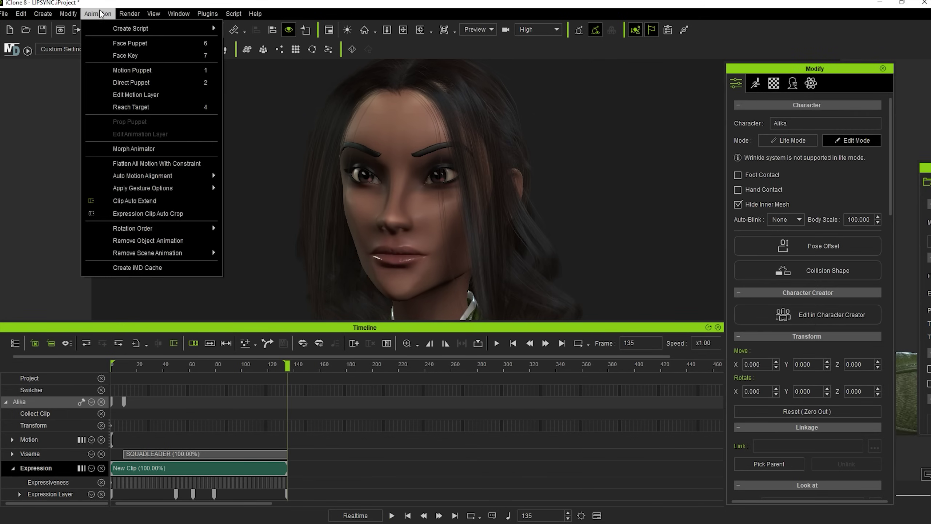
{"action": "left_click", "coordinate": [129, 42]}
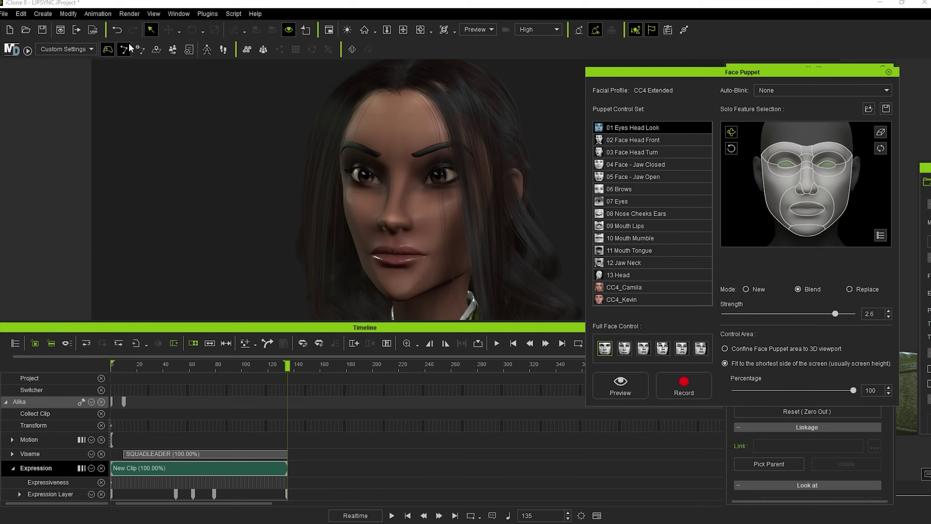
{"action": "left_click", "coordinate": [652, 201]}
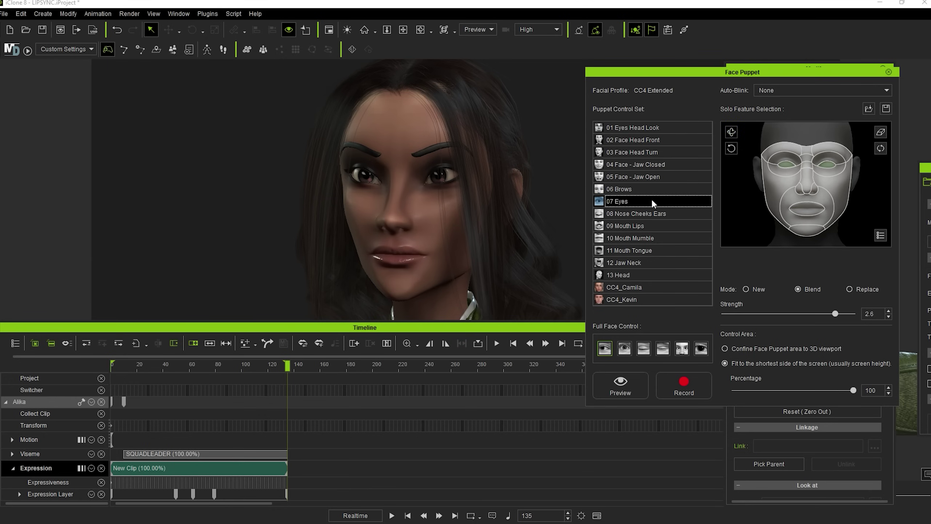
{"action": "left_click", "coordinate": [664, 349]}
{"action": "left_click_drag", "start_coordinate": [142, 367], "coordinate": [112, 365]}
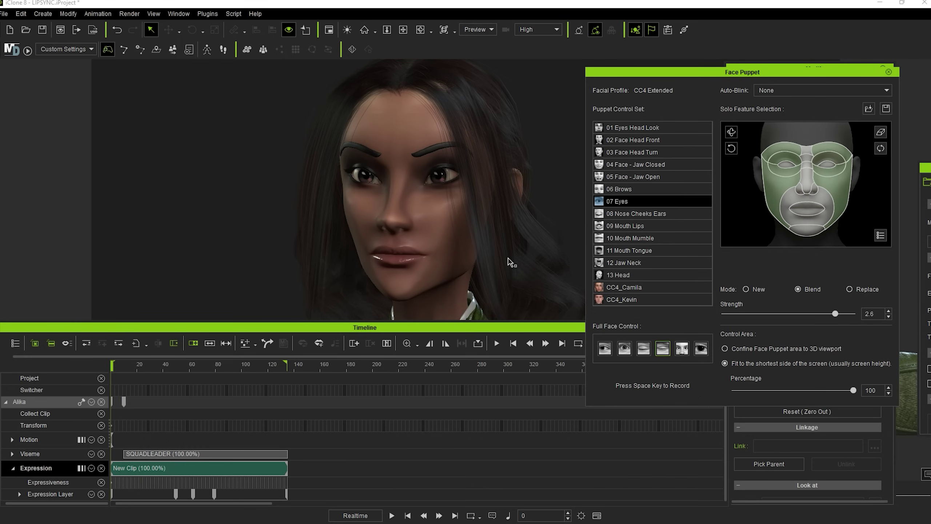
{"action": "key", "text": "space"}
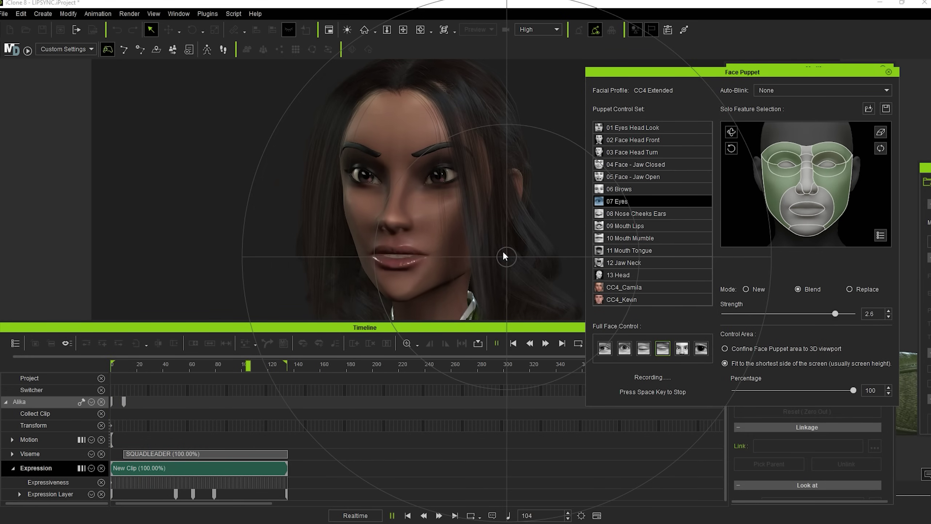
{"action": "key", "text": "space"}
{"action": "key", "text": "space"}
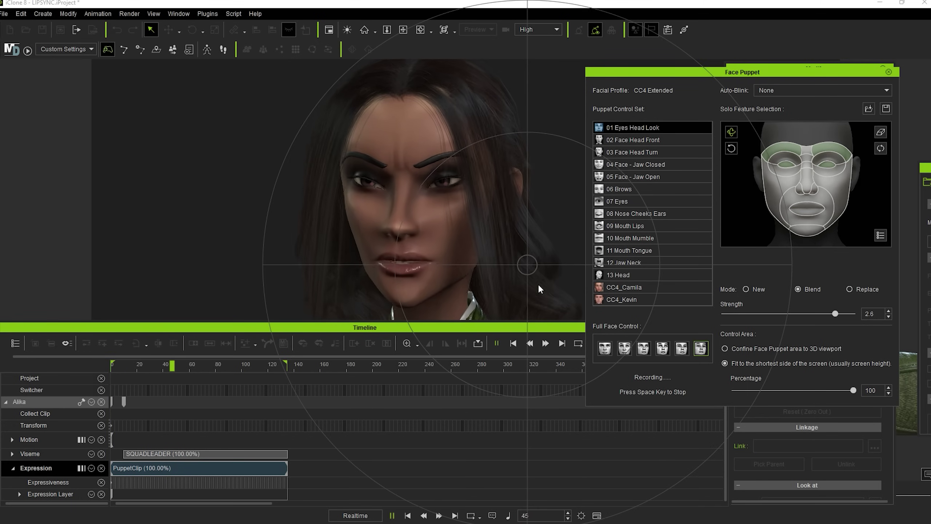
{"action": "key", "text": "Escape"}
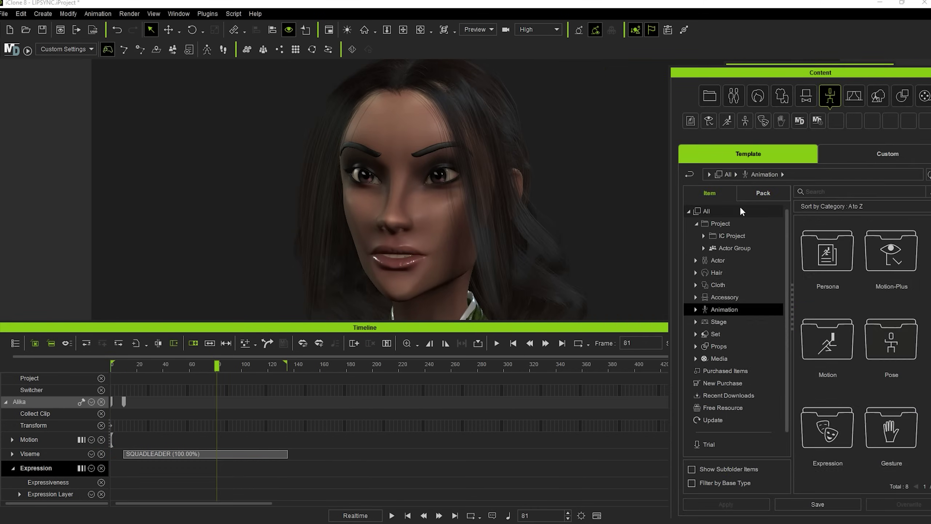
Open the Digital Soul animation pack and remove the Impatient_F expression clip from the character's timeline.
{"action": "left_click", "coordinate": [756, 193]}
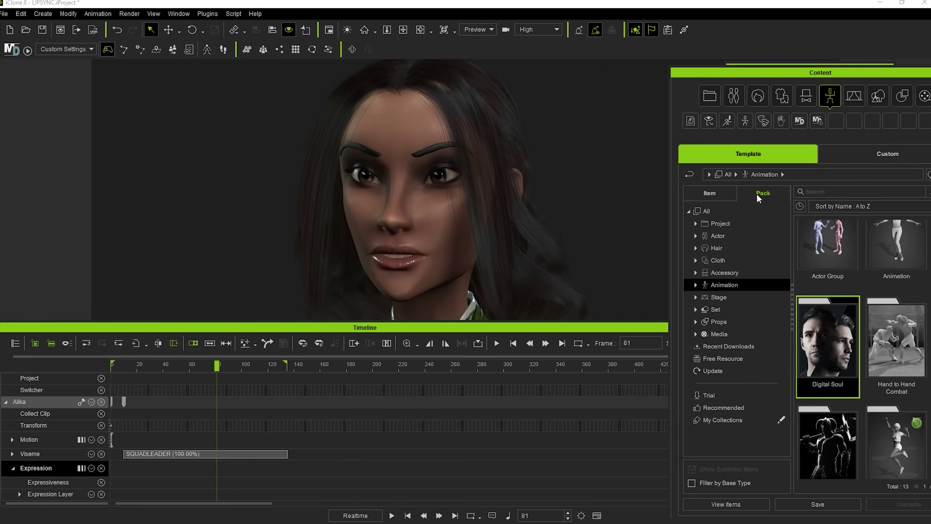
{"action": "double_click", "coordinate": [832, 345]}
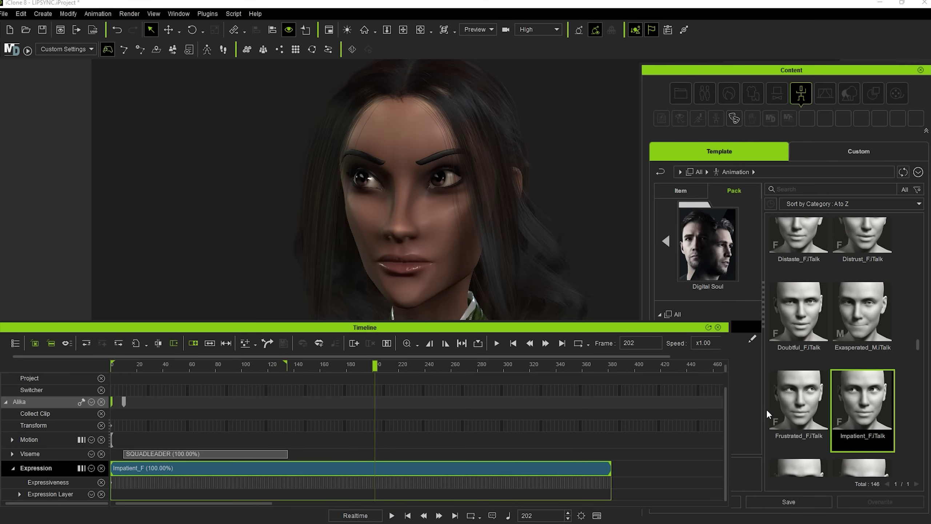
{"action": "key", "text": "Delete"}
Apply the Miffed_F iTalk expression from the Digital Soul pack to the character's Expression track and play it.
{"action": "scroll", "coordinate": [884, 402], "scroll_direction": "down", "scroll_amount": 3}
{"action": "left_click_drag", "start_coordinate": [884, 399], "coordinate": [114, 471]}
{"action": "left_click", "coordinate": [116, 366]}
{"action": "key", "text": "space"}
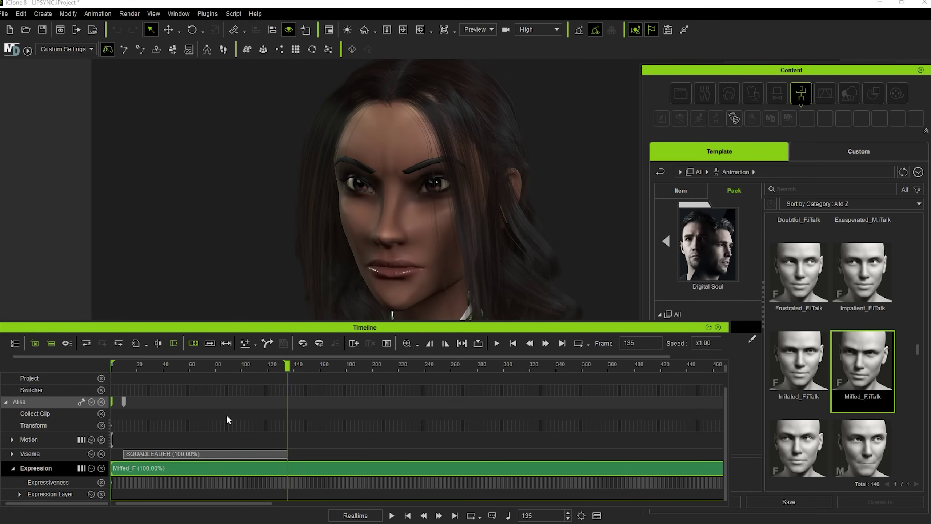
Undo the Miffed_F clip, apply the Resentful_F expression to the Expression track instead, and preview it at frame 26.
{"action": "key", "text": "ctrl+z"}
{"action": "left_click_drag", "start_coordinate": [389, 468], "coordinate": [197, 469]}
{"action": "left_click", "coordinate": [145, 400]}
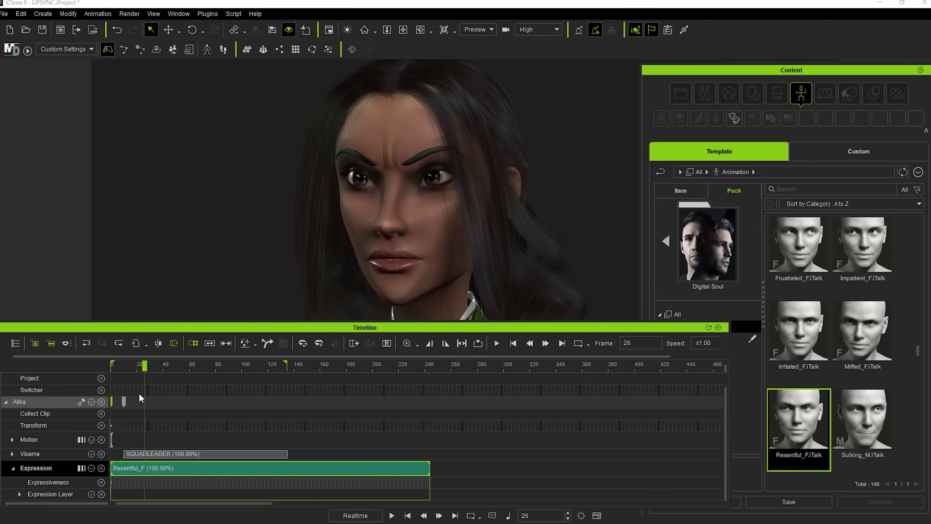